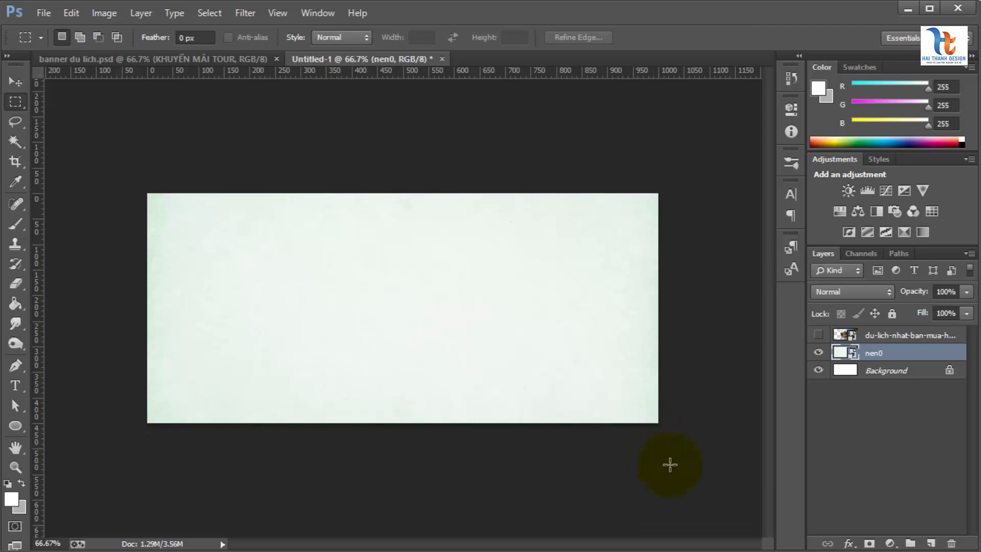
# - Place the hinh-nha image as a new layer above the nen0 background
pyautogui.click(43, 13)
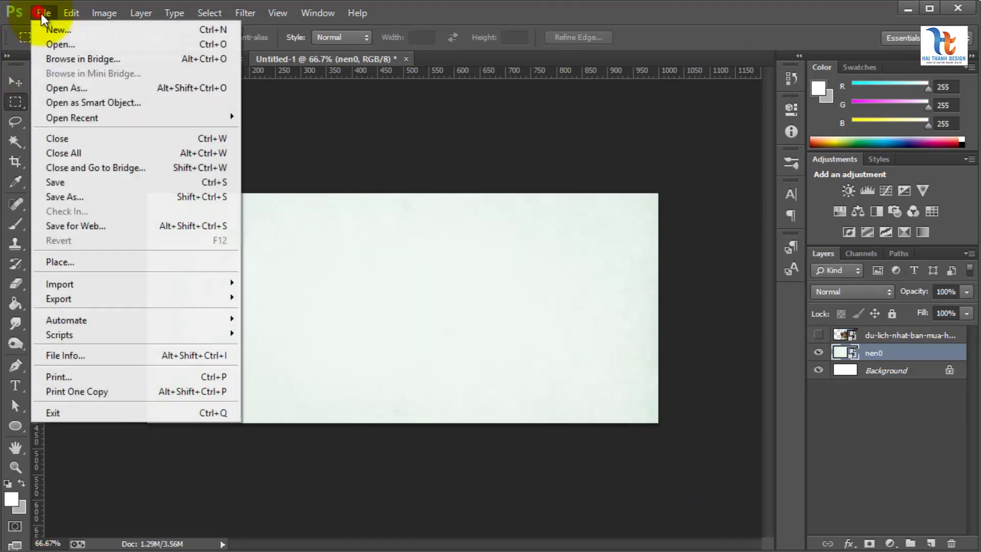
pyautogui.click(108, 258)
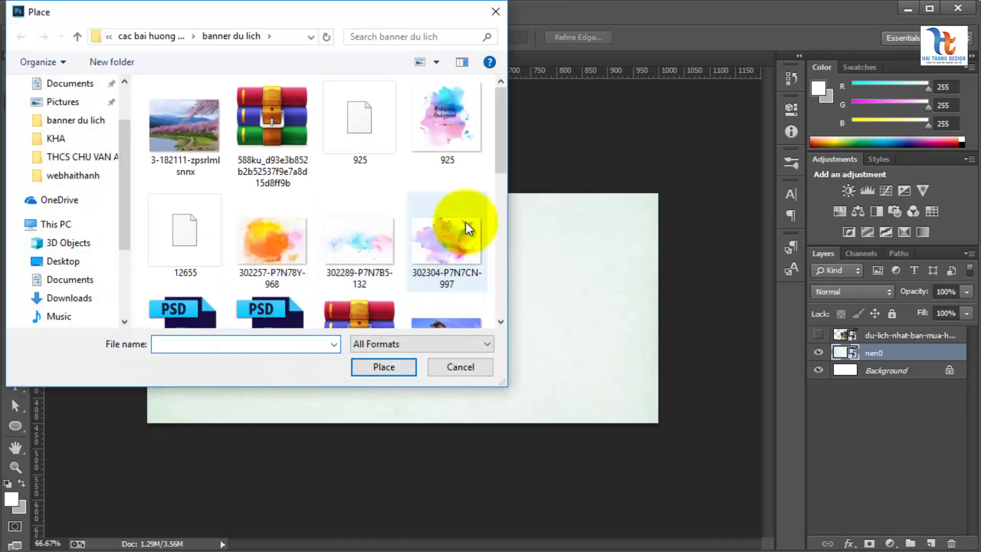
pyautogui.moveTo(494, 152); pyautogui.dragTo(495, 258)
pyautogui.click(293, 192)
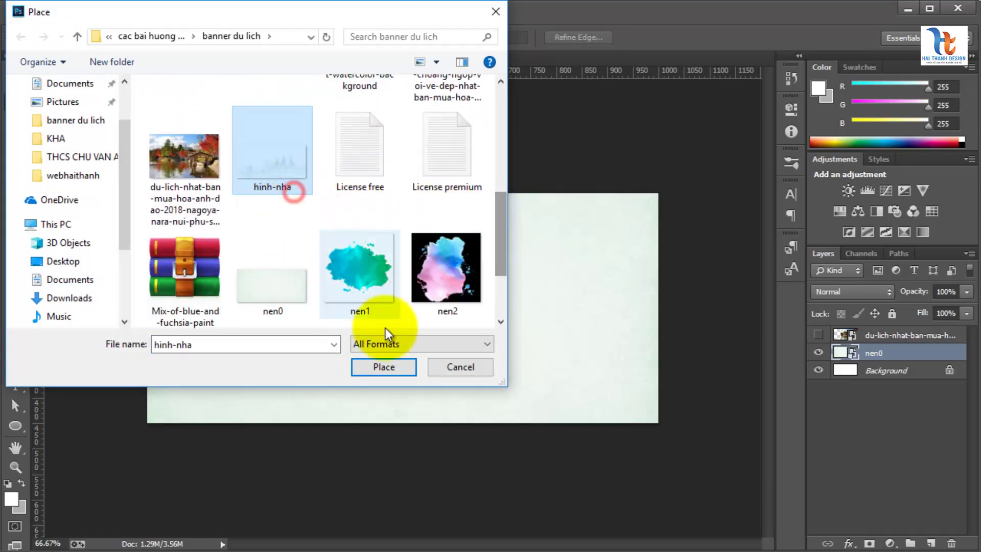
pyautogui.click(404, 368)
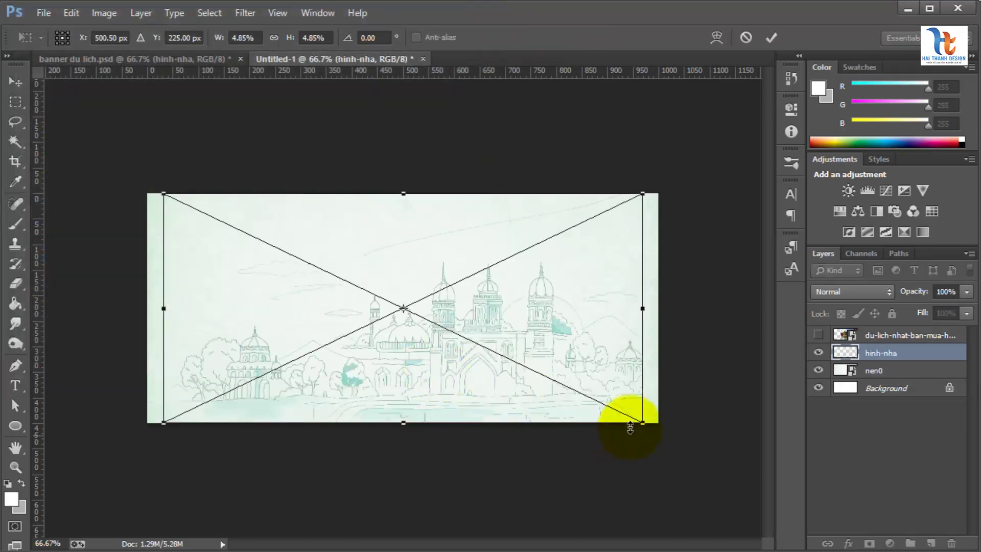
# - Scale the hinh-nha drawing proportionally from its centre to about 1001 px wide and set its layer opacity to 36%
pyautogui.moveTo(641, 426); pyautogui.dragTo(656, 434)
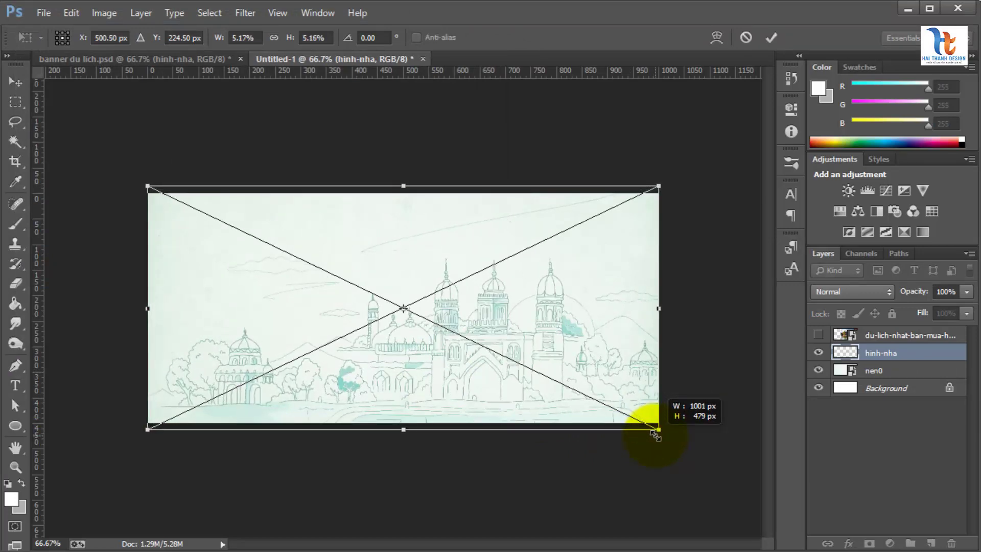
pyautogui.press('Return')
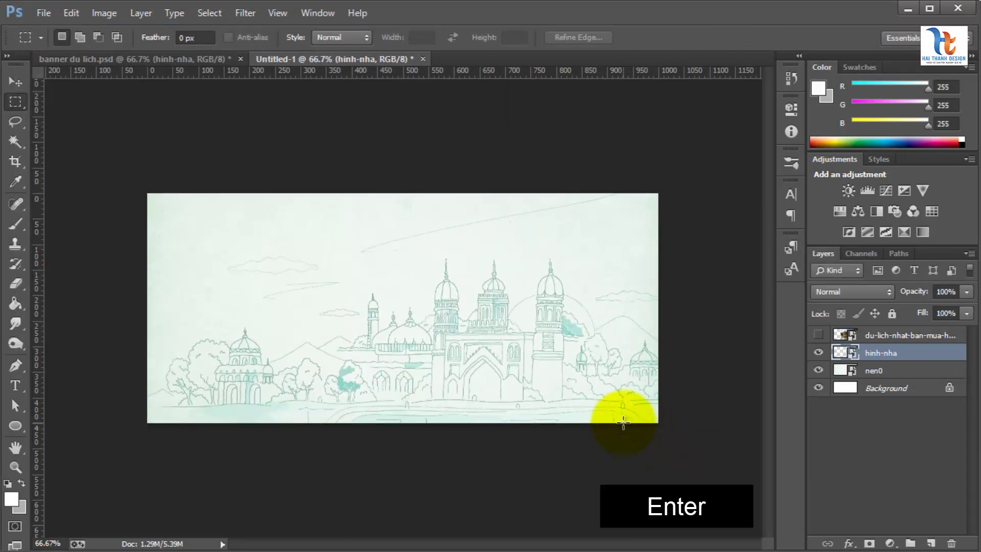
pyautogui.click(967, 291)
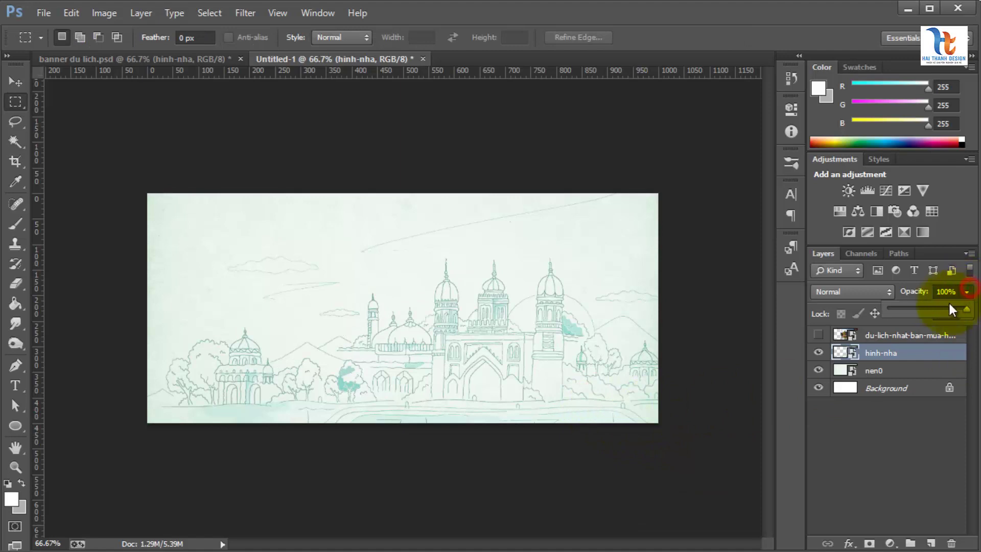
pyautogui.moveTo(969, 307); pyautogui.dragTo(920, 314)
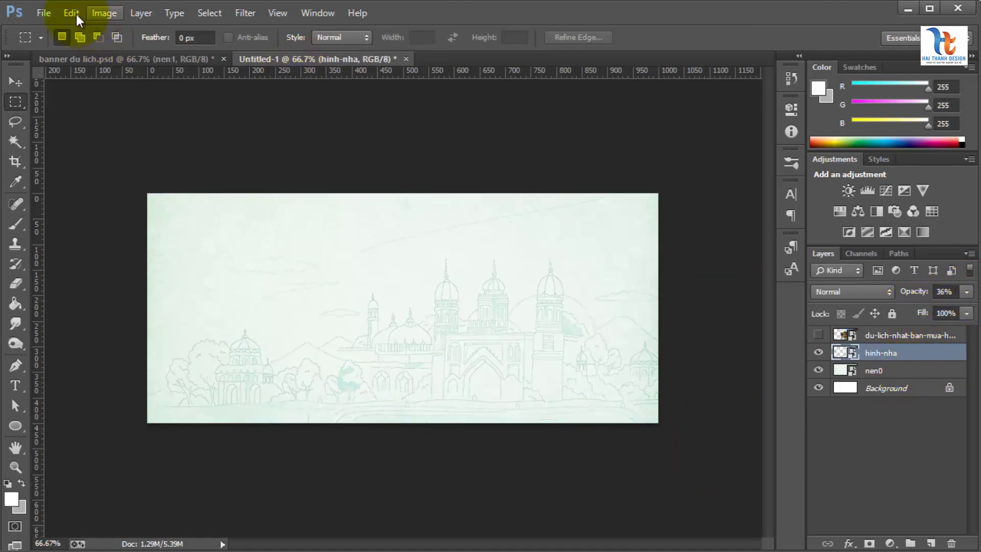
# - Place the nen1 watercolor splash image above the hinh-nha layer
pyautogui.click(41, 9)
pyautogui.click(94, 260)
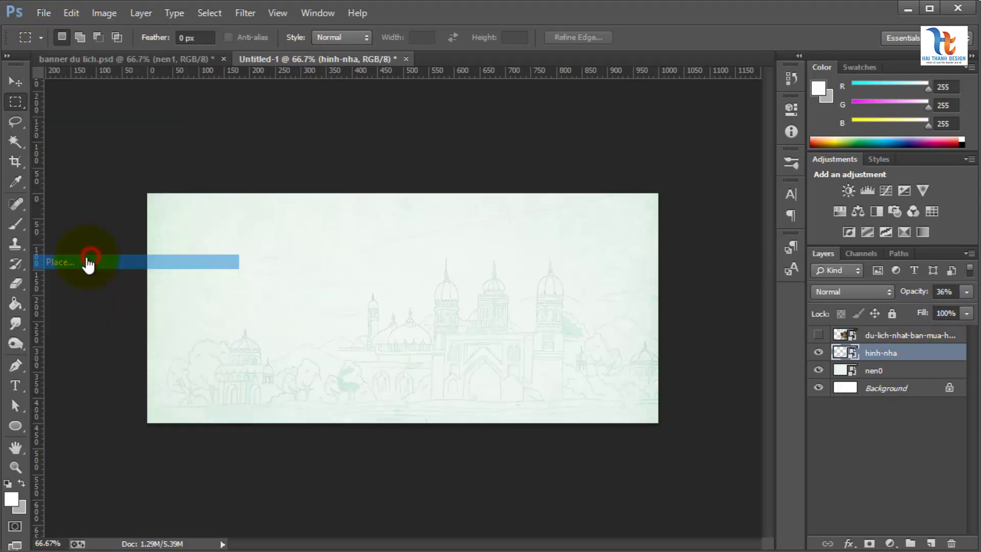
pyautogui.moveTo(502, 140); pyautogui.dragTo(502, 257)
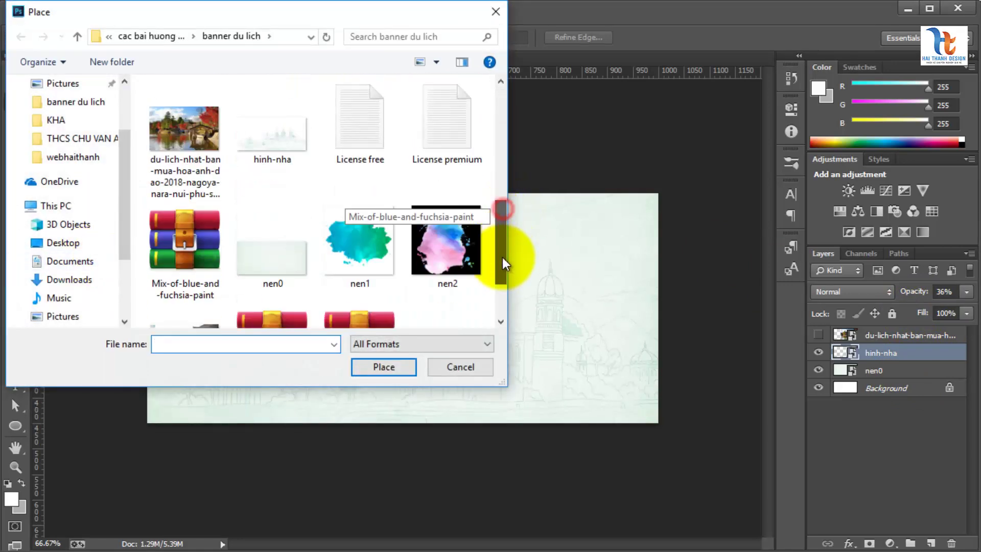
pyautogui.scroll(-2, 360, 241)
pyautogui.click(369, 244)
pyautogui.click(348, 149)
pyautogui.click(397, 365)
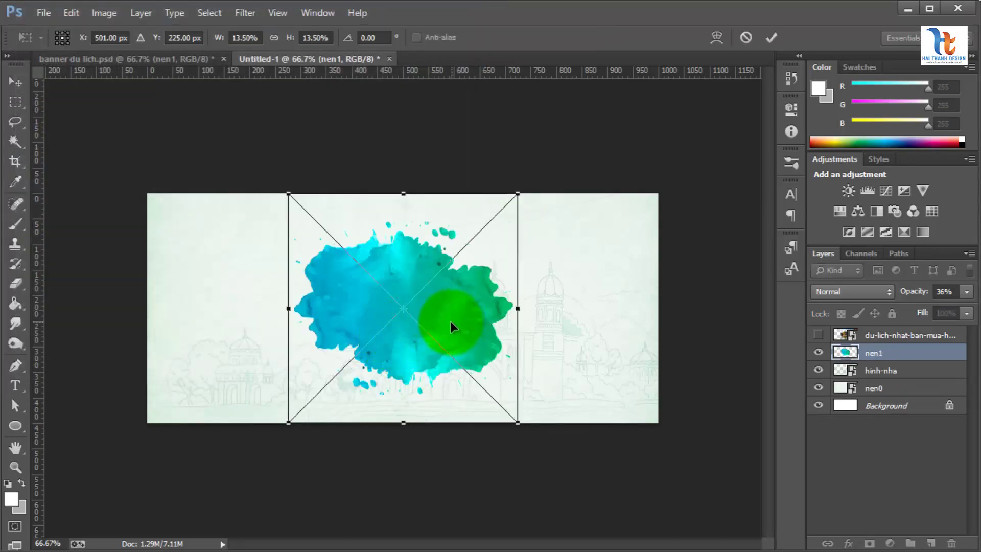
# - Move the nen1 splash over the banner's upper-right corner and rotate it to about -24.3°
pyautogui.moveTo(450, 321); pyautogui.dragTo(564, 298)
pyautogui.moveTo(654, 404); pyautogui.dragTo(699, 149)
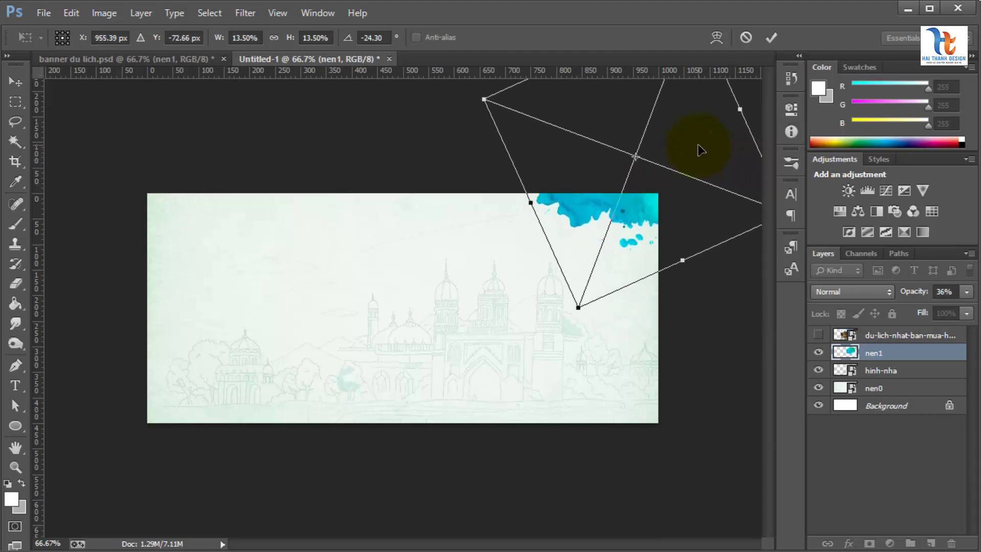
pyautogui.press('Return')
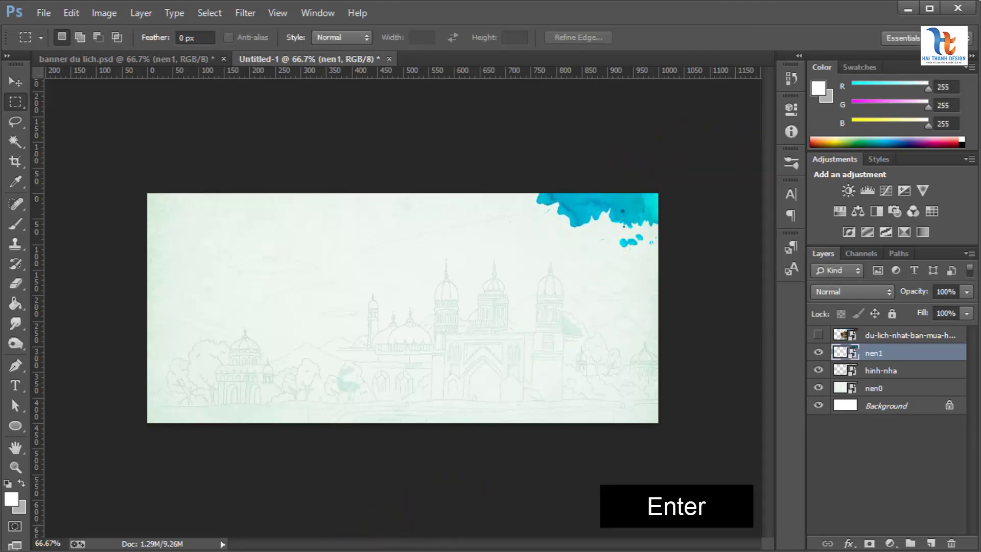
# - Make the du-lich-nhat-ban photo layer visible and create a new empty layer above it
pyautogui.click(883, 354)
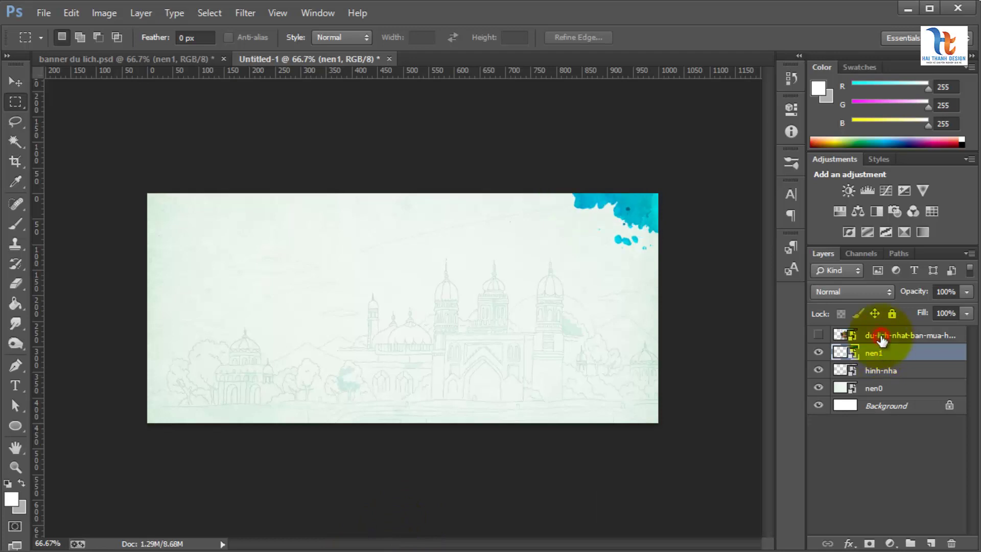
pyautogui.click(828, 336)
pyautogui.click(818, 336)
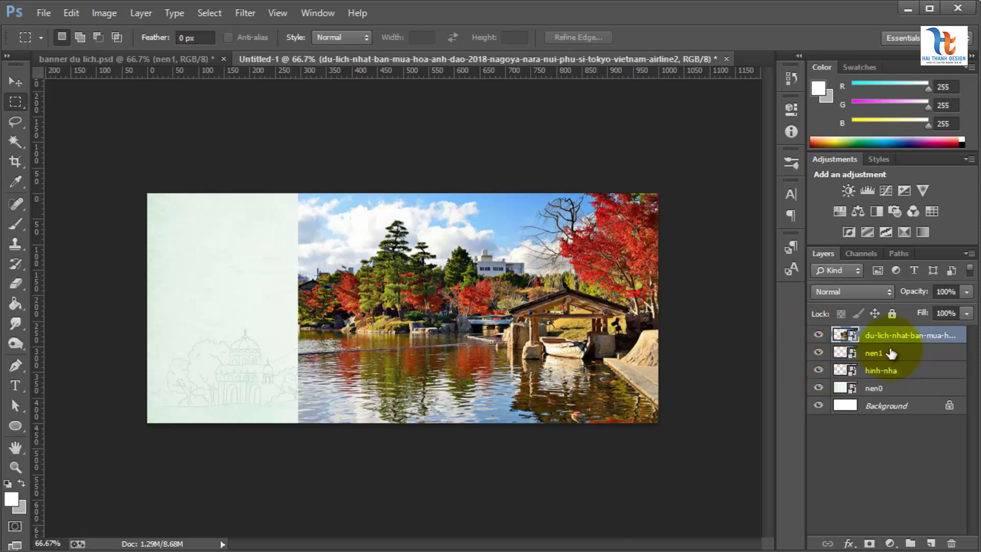
pyautogui.click(934, 543)
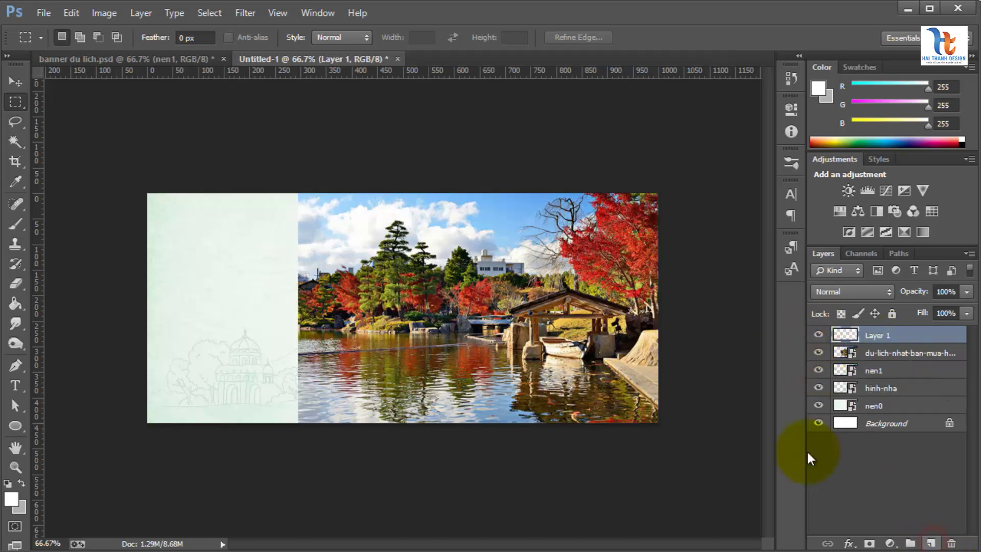
# - Set up the Brush tool with one of the 2500 px paint-stroke tips after rotating the current tip to horizontal
pyautogui.click(14, 225)
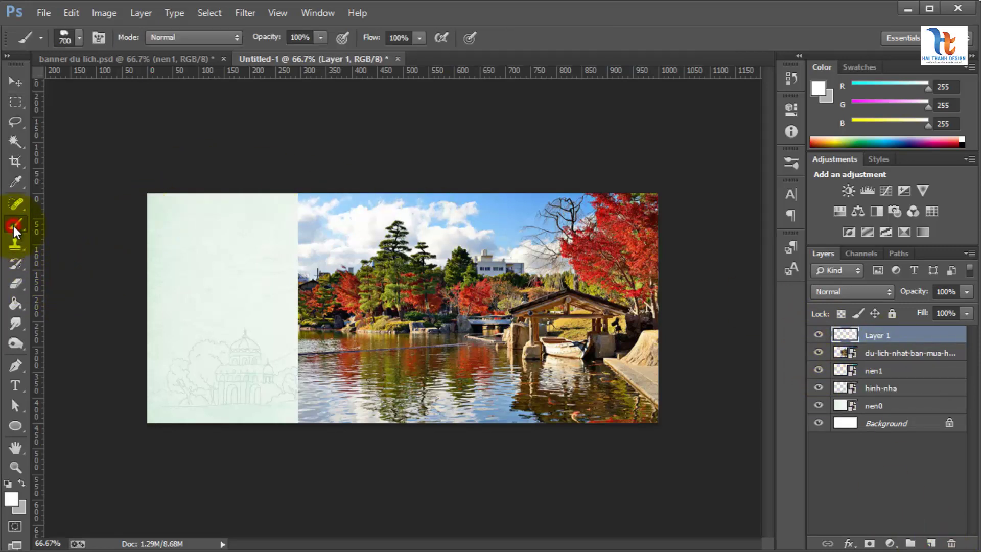
pyautogui.rightClick(13, 226)
pyautogui.click(64, 226)
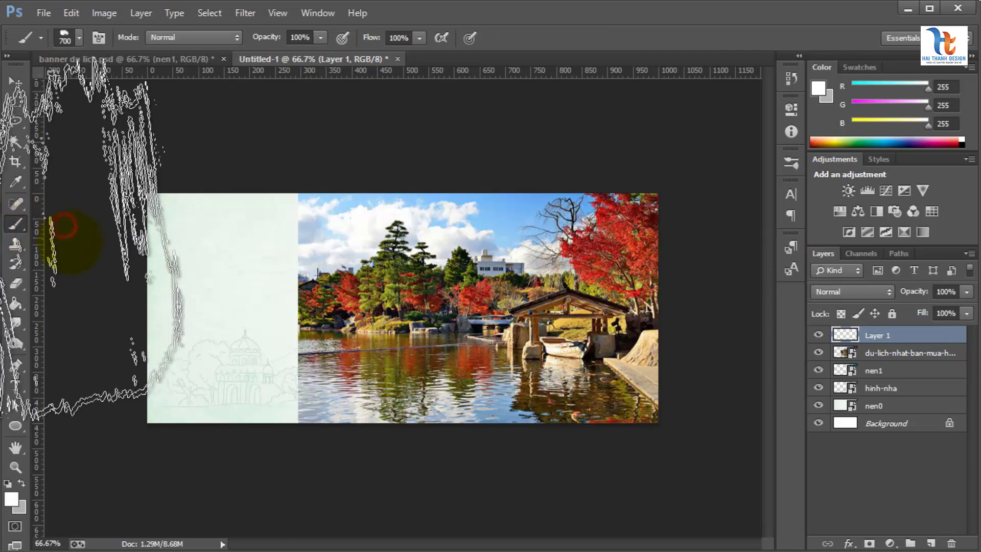
pyautogui.click(78, 35)
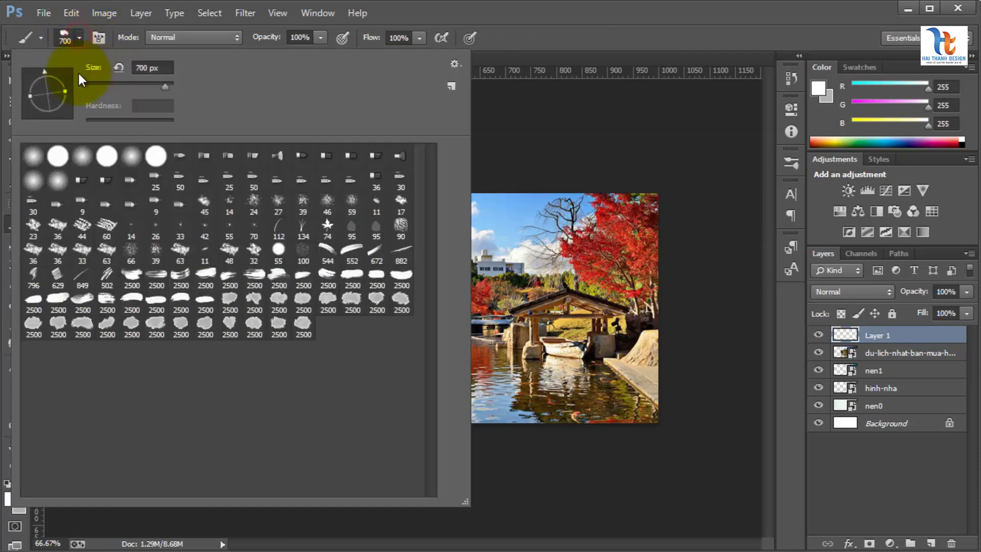
pyautogui.click(32, 94)
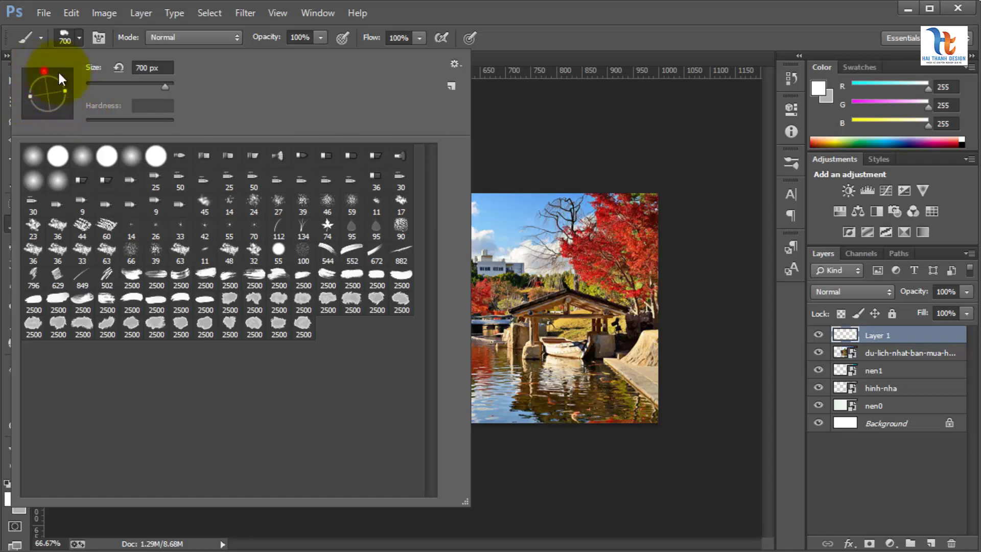
pyautogui.moveTo(70, 112)
pyautogui.mouseDown()
pyautogui.moveTo(45, 117)
pyautogui.moveTo(79, 95)
pyautogui.mouseUp()
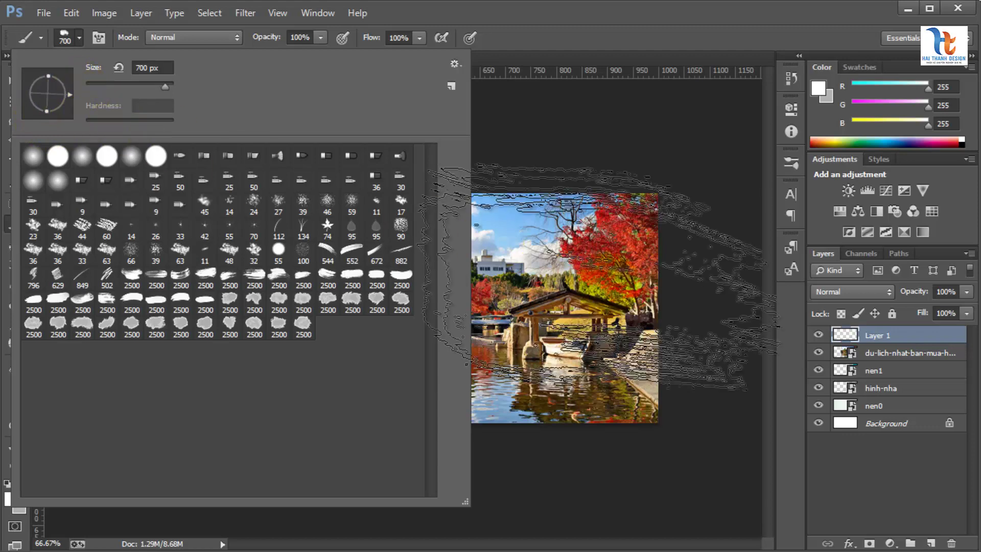
pyautogui.click(80, 299)
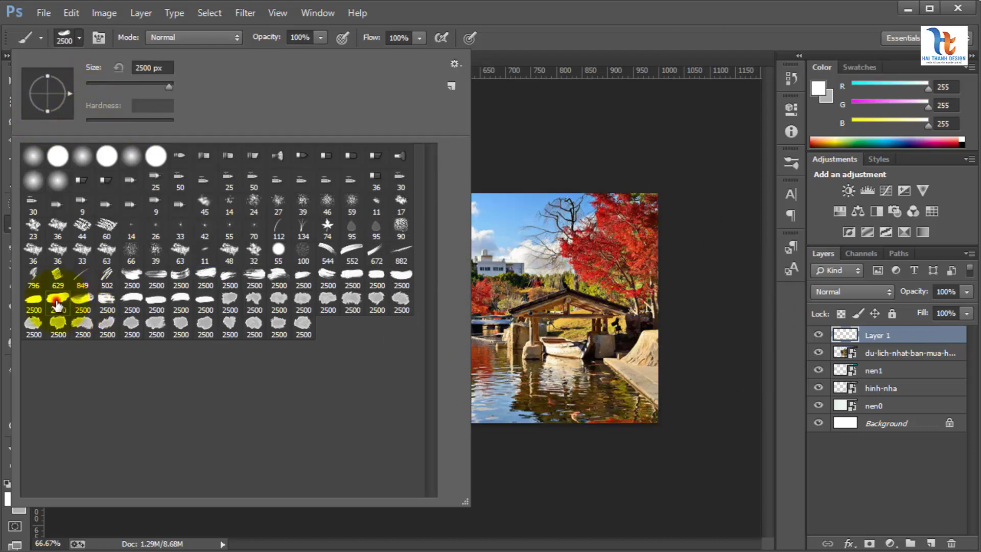
pyautogui.click(79, 37)
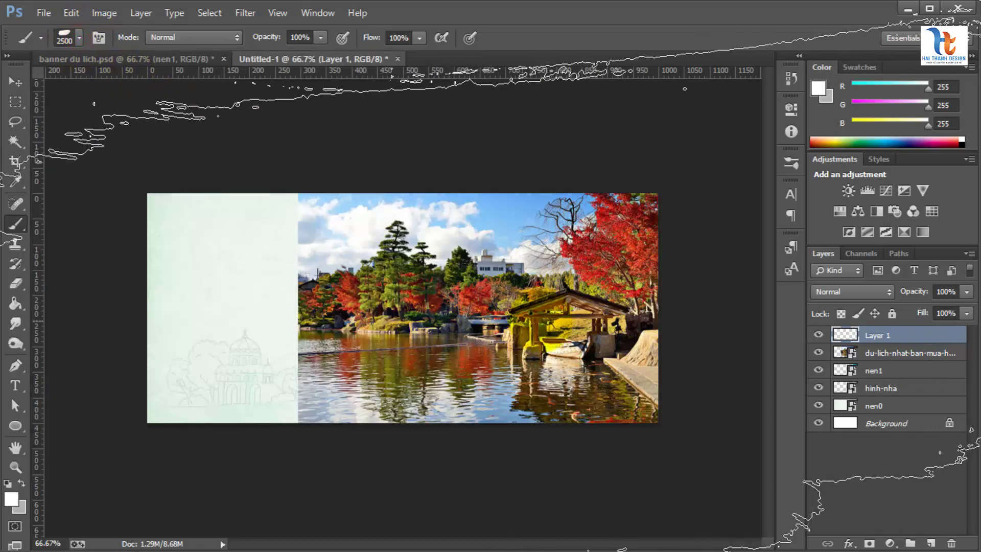
# - Reduce the brush size to 1300 px and stamp one white paint stroke over the right part of the photo on Layer 1
pyautogui.press('[')
pyautogui.press('[')
pyautogui.press('[')
pyautogui.press('[')
pyautogui.press('[')
pyautogui.press('[')
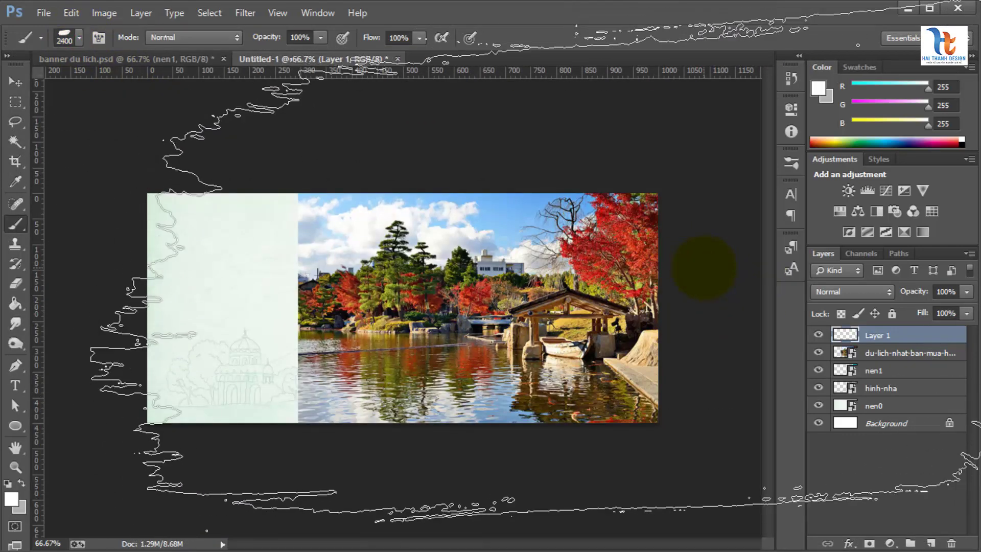
pyautogui.press('[')
pyautogui.press('[')
pyautogui.press('[')
pyautogui.press('[')
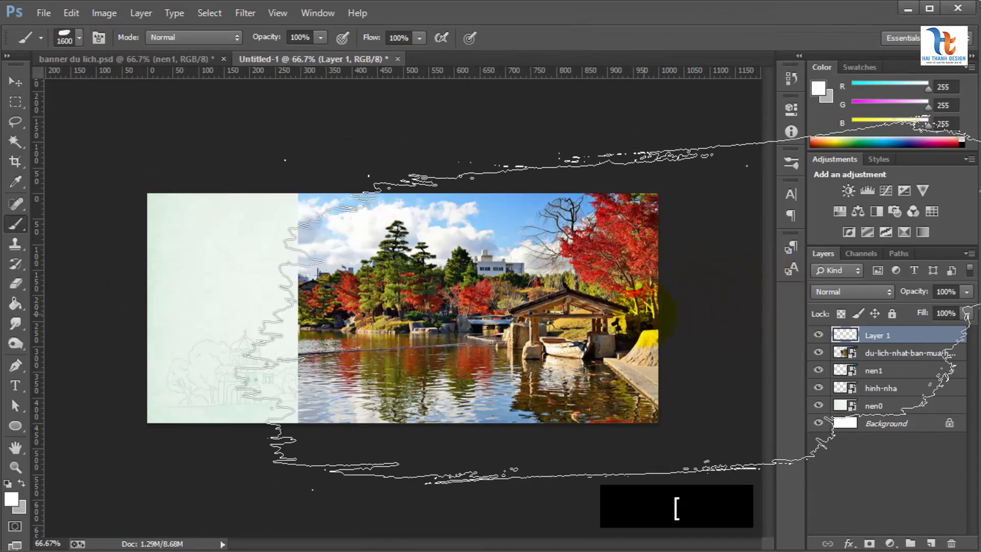
pyautogui.click(674, 296)
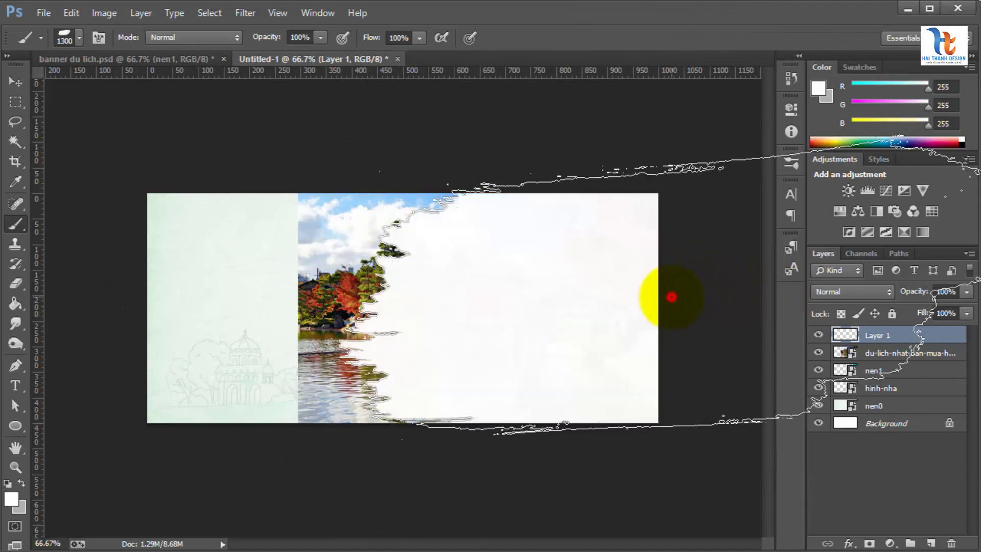
pyautogui.press('[')
pyautogui.press('[')
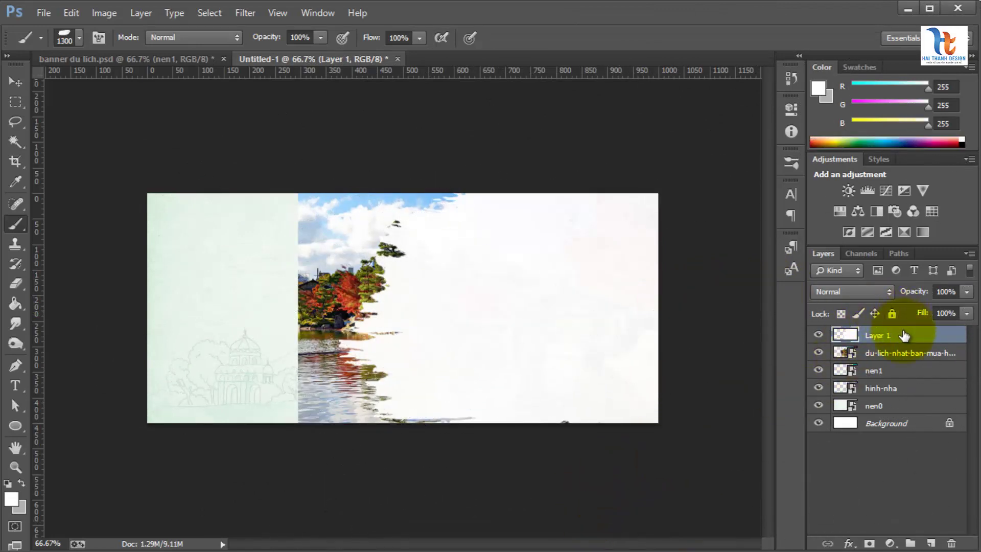
# - Move Layer 1 below the du-lich-nhat-ban photo and clip the photo to the brush stroke with a clipping mask
pyautogui.moveTo(906, 340); pyautogui.dragTo(906, 354)
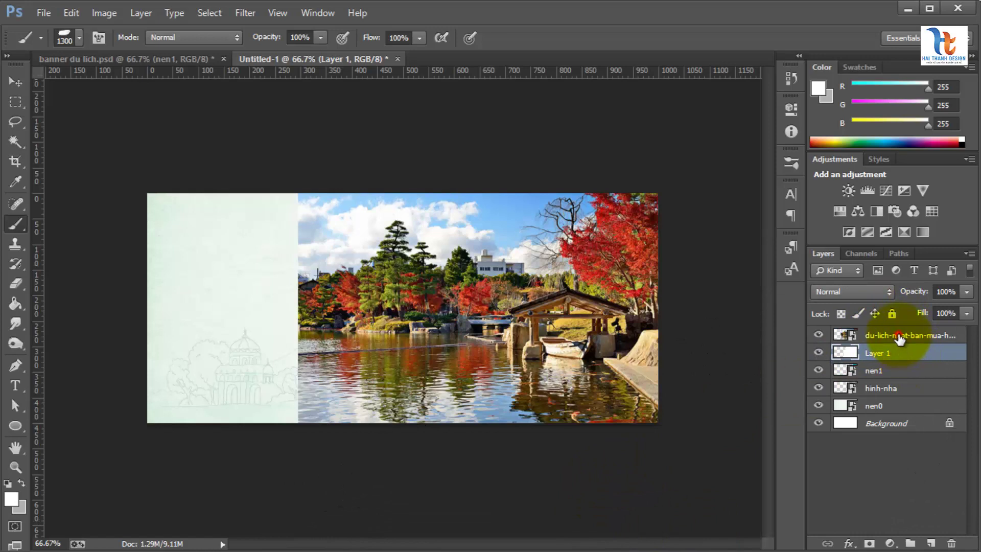
pyautogui.click(900, 336)
pyautogui.rightClick(900, 336)
pyautogui.click(753, 430)
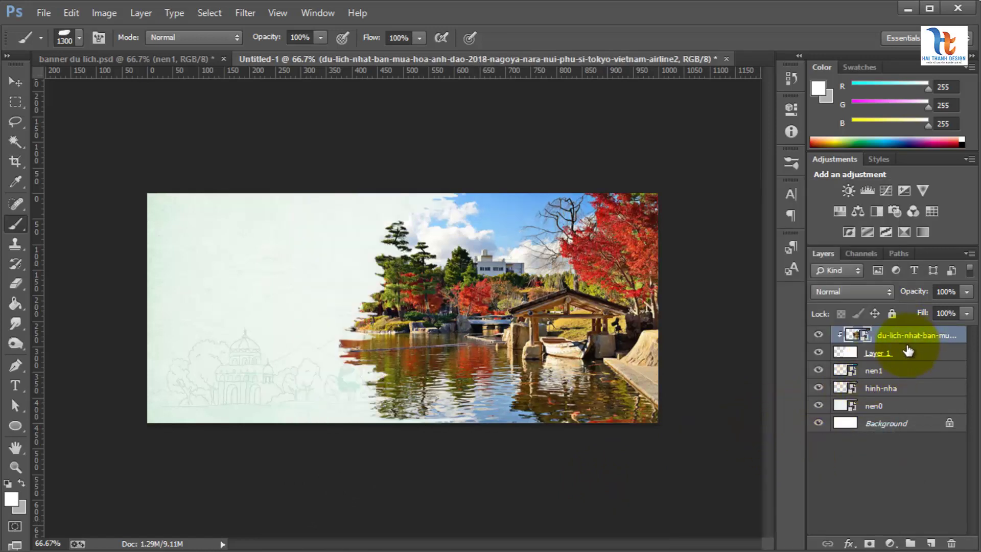
# - Shift the clipped photo to the right within the brush shape, to an X position of 726.50 px
pyautogui.hotkey('ctrl', 't')
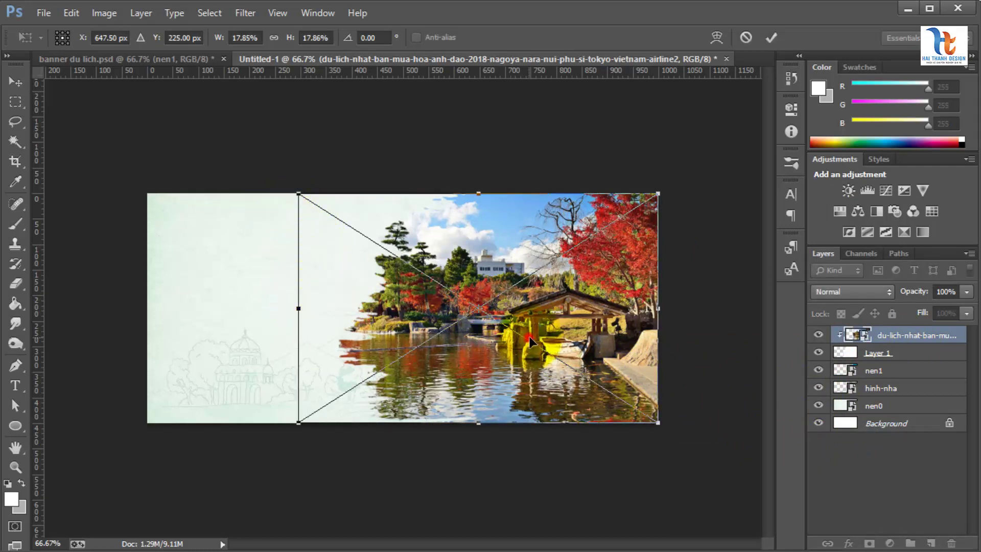
pyautogui.moveTo(530, 338); pyautogui.dragTo(562, 335)
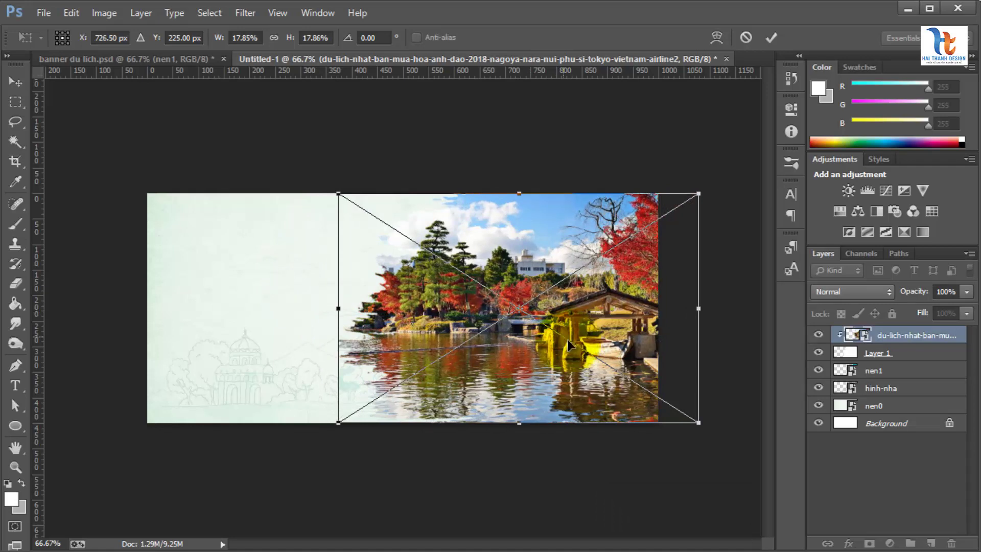
pyautogui.press('Return')
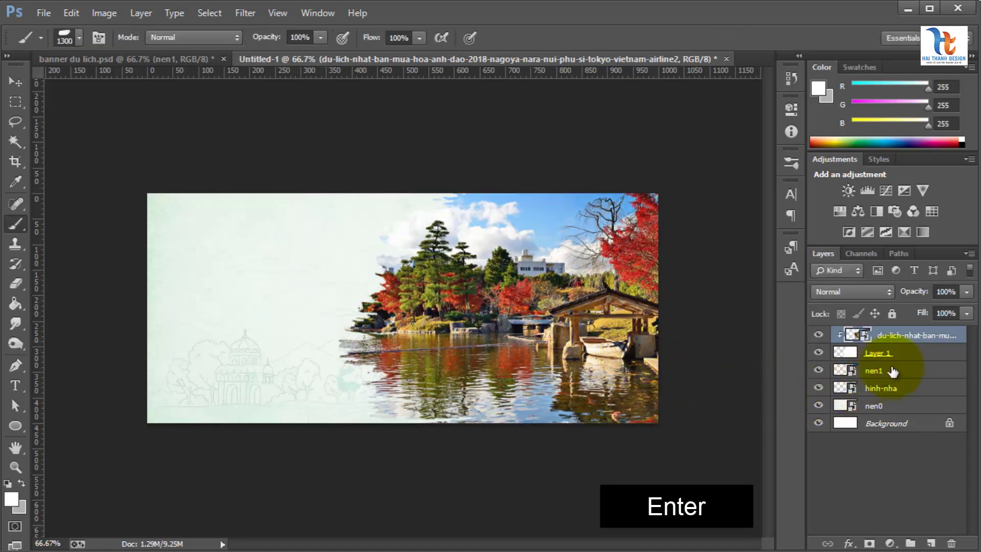
# - Select the photo together with Layer 1 and move both slightly to the right on the banner
pyautogui.keyDown('shift'); pyautogui.click(910, 359); pyautogui.keyUp('shift')
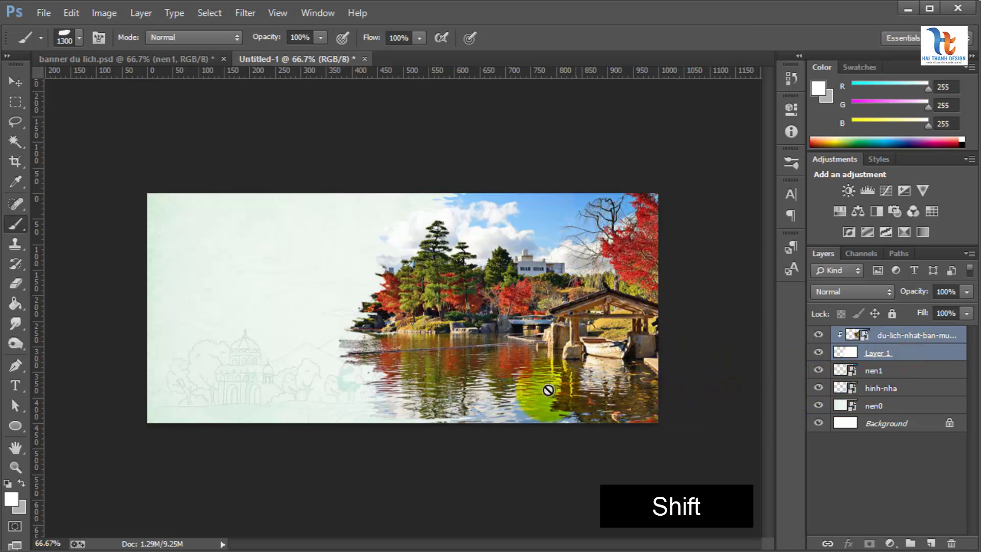
pyautogui.click(15, 82)
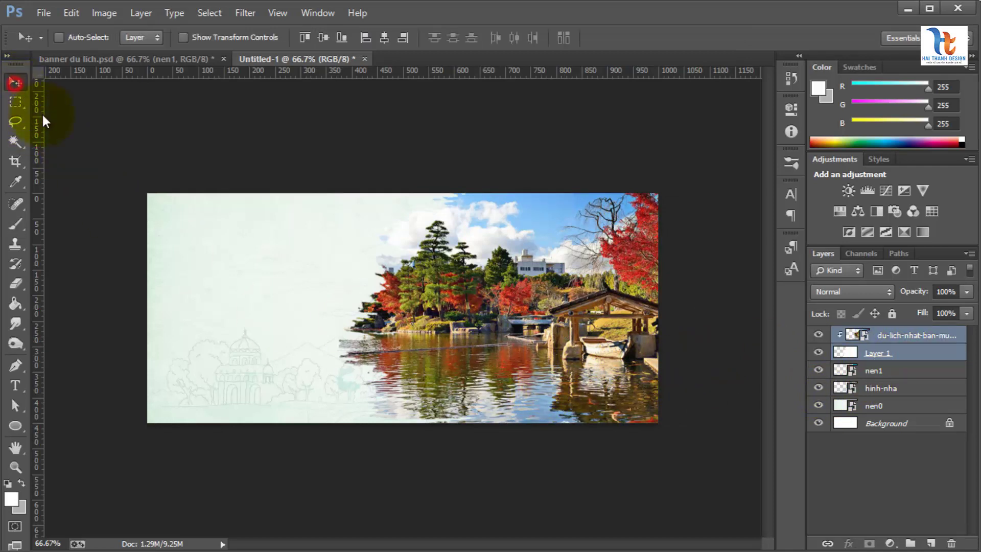
pyautogui.moveTo(556, 335); pyautogui.dragTo(567, 335)
pyautogui.hotkey('shift', 'Right')
pyautogui.hotkey('shift', 'Right')
pyautogui.hotkey('shift', 'Right')
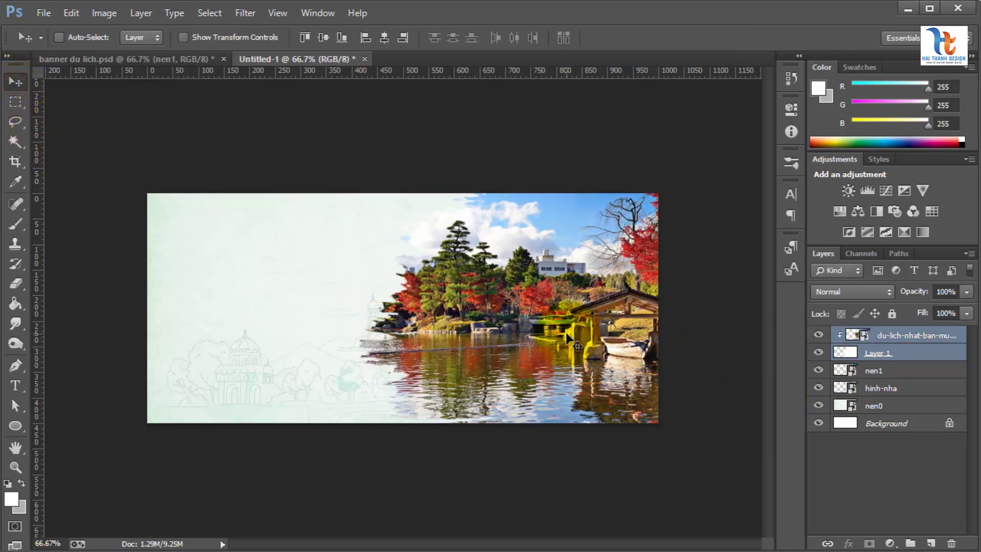
# - Nudge the photo and Layer 1 together a little to the left, leaving only the photo layer selected
pyautogui.hotkey('shift', 'Left')
pyautogui.hotkey('shift', 'Left')
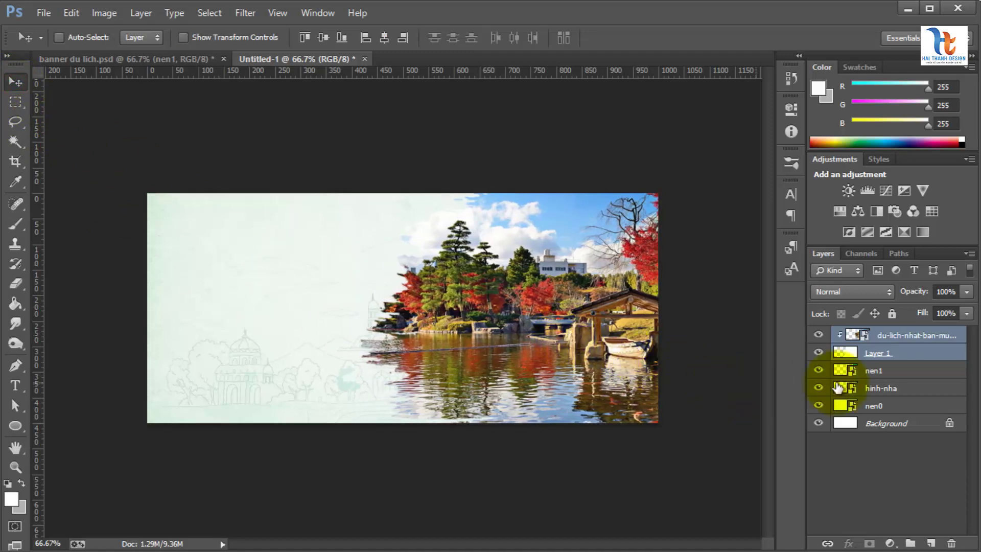
pyautogui.click(884, 339)
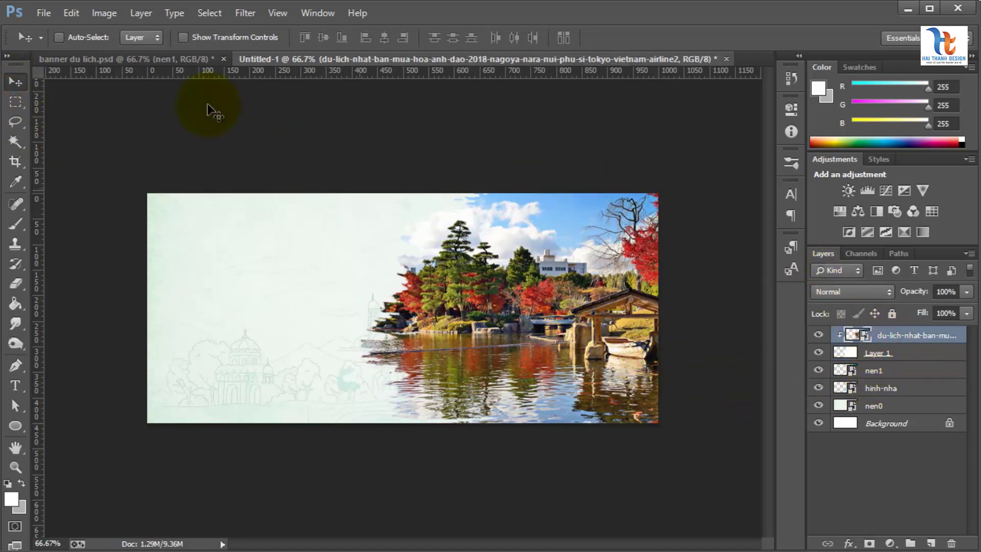
# - Place the 302289-P7N7B5-132 watercolor image, scaled down to about 5.23%, in the banner's upper-left corner
pyautogui.click(53, 9)
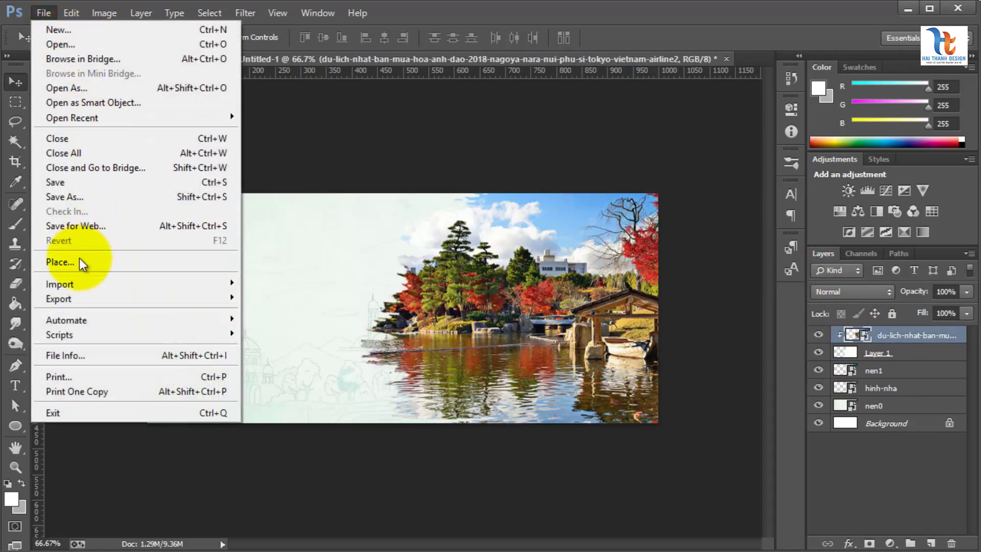
pyautogui.click(79, 261)
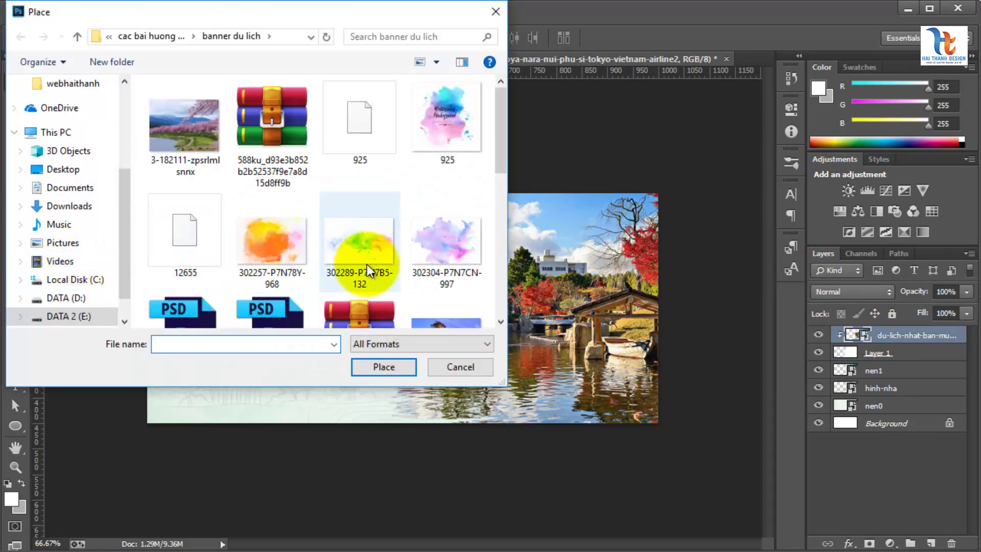
pyautogui.click(363, 246)
pyautogui.click(396, 367)
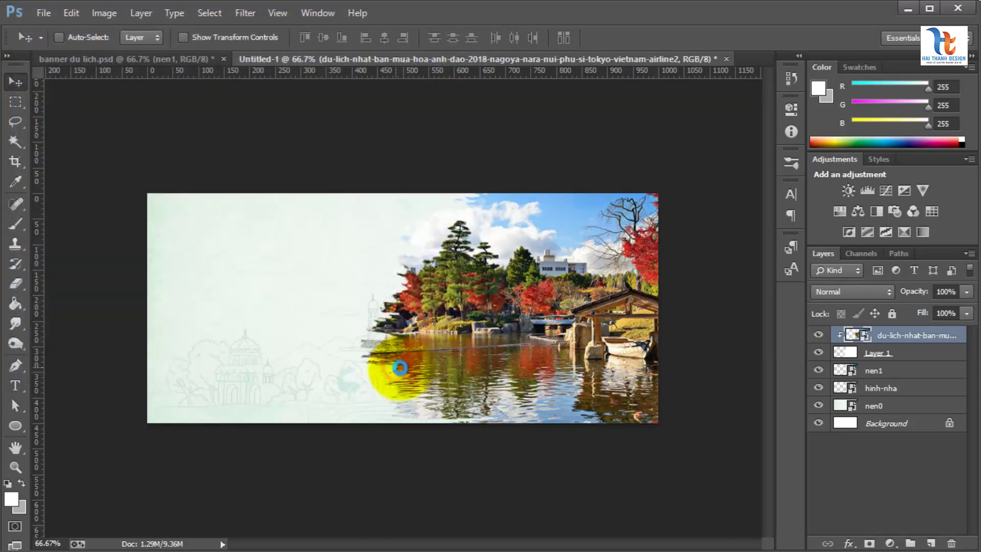
pyautogui.moveTo(337, 307); pyautogui.dragTo(247, 274)
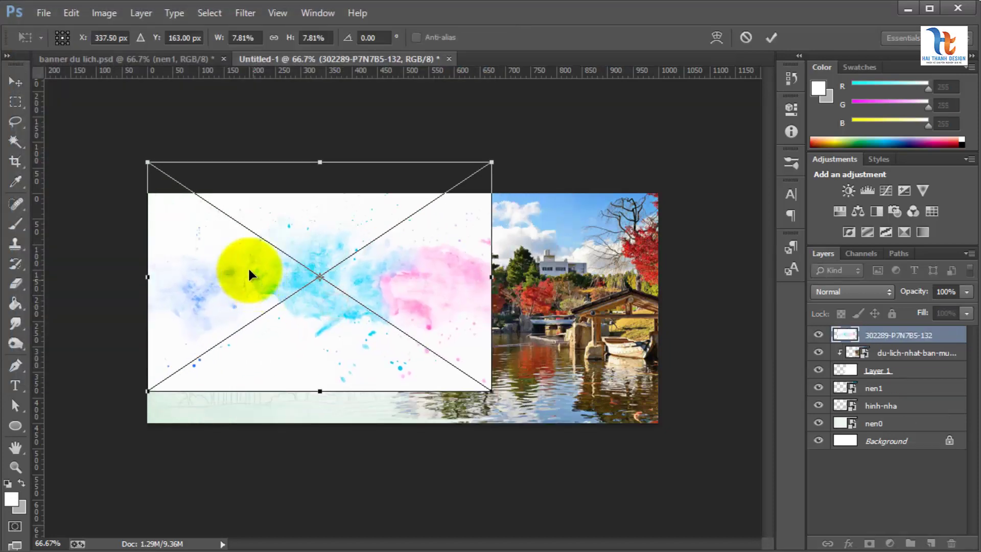
pyautogui.moveTo(147, 161); pyautogui.dragTo(188, 226)
pyautogui.moveTo(253, 271); pyautogui.dragTo(184, 200)
pyautogui.press('Return')
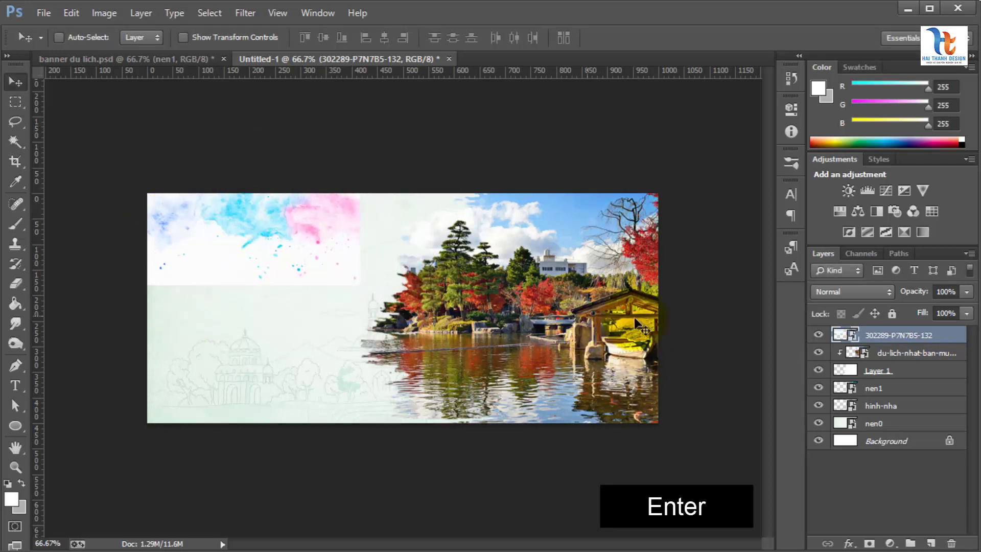
# - Set the blend mode of the 302289-P7N7B5-132 watercolor layer to Darken after trying Multiply
pyautogui.click(861, 293)
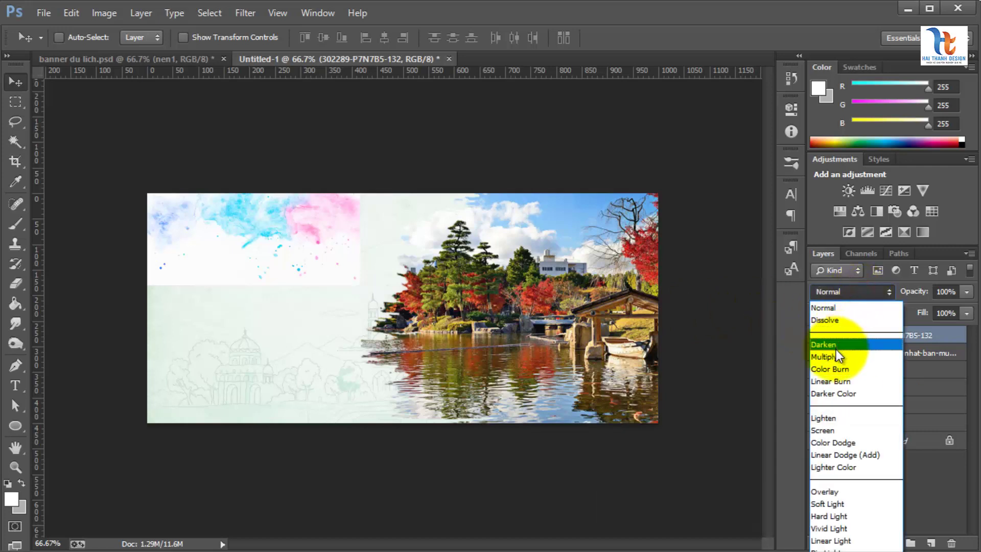
pyautogui.click(835, 353)
pyautogui.click(849, 292)
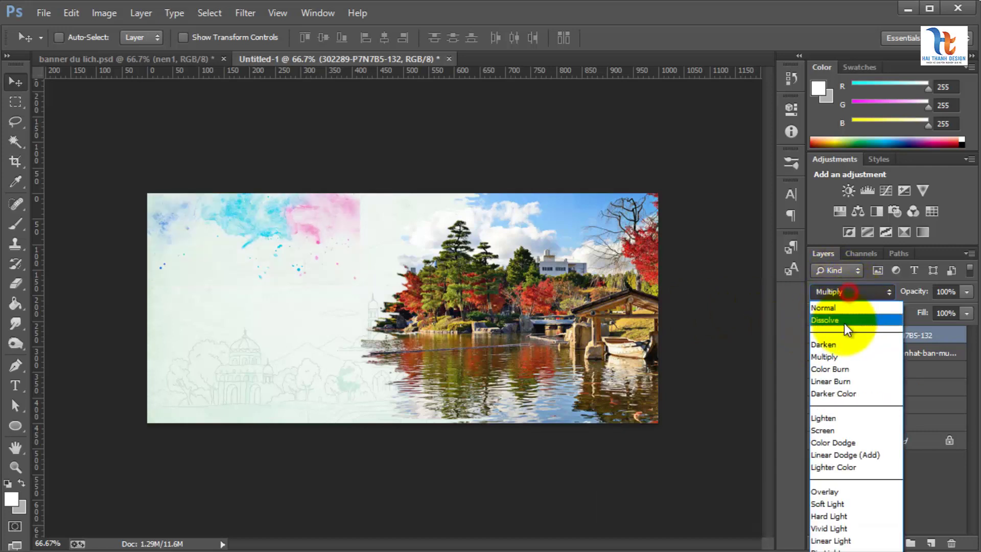
pyautogui.click(832, 346)
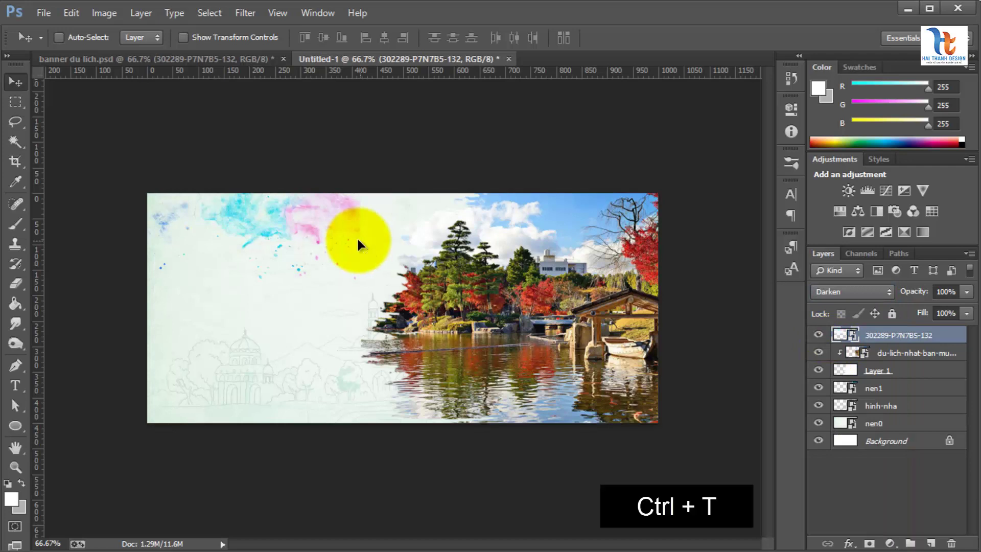
# - Rotate the upper-left watercolor to about -12.75° and shift it partly beyond the banner's top edge
pyautogui.hotkey('ctrl', 't')
pyautogui.moveTo(393, 298); pyautogui.dragTo(421, 237)
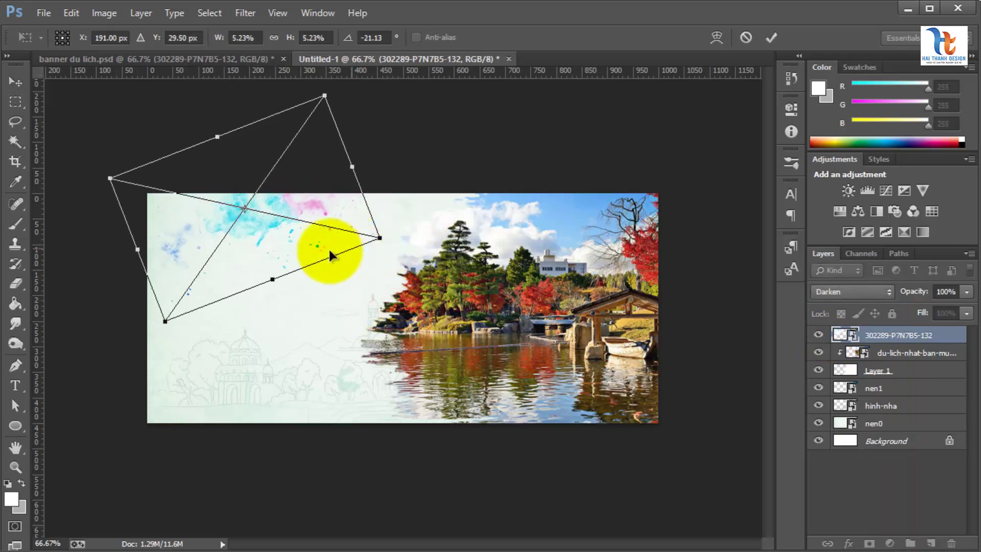
pyautogui.moveTo(250, 235)
pyautogui.mouseDown()
pyautogui.moveTo(224, 228)
pyautogui.moveTo(250, 225)
pyautogui.mouseUp()
pyautogui.moveTo(384, 231); pyautogui.dragTo(395, 257)
pyautogui.moveTo(313, 193)
pyautogui.mouseDown()
pyautogui.moveTo(329, 210)
pyautogui.moveTo(319, 210)
pyautogui.mouseUp()
pyautogui.press('Return')
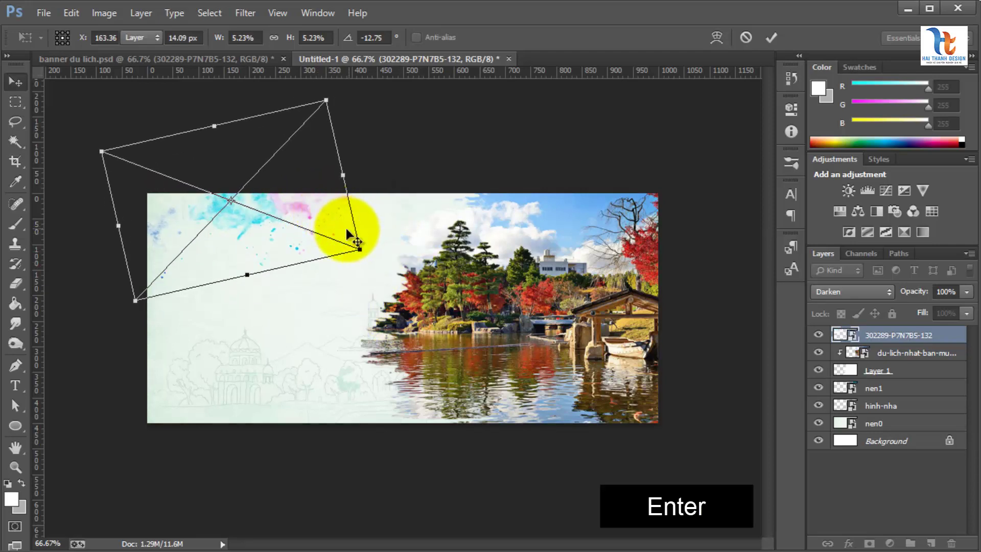
# - Place the 302304-P7N7CN-997 watercolor image, scaled to about 4.36%, in the banner's lower-left corner at about X 59.50 px, Y 406.50 px
pyautogui.click(44, 14)
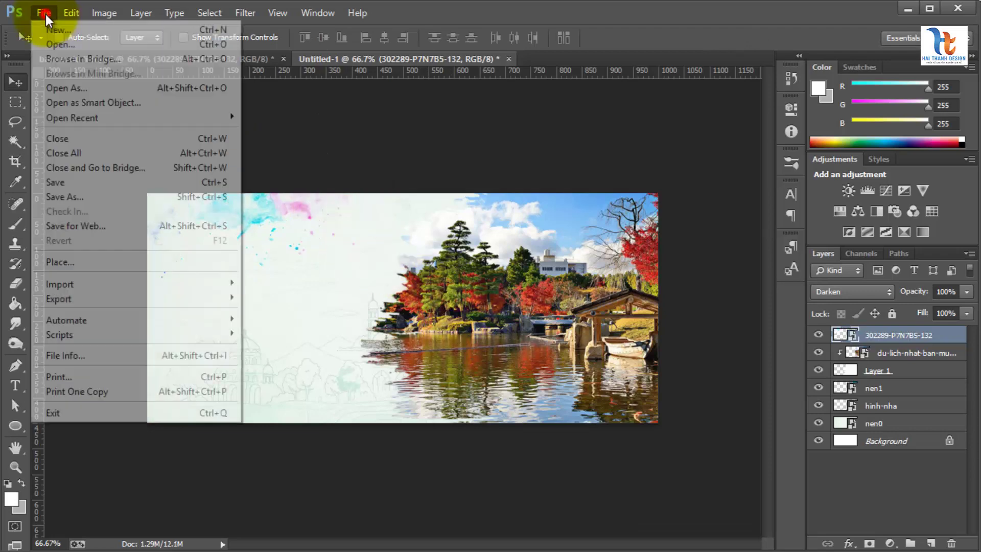
pyautogui.click(93, 262)
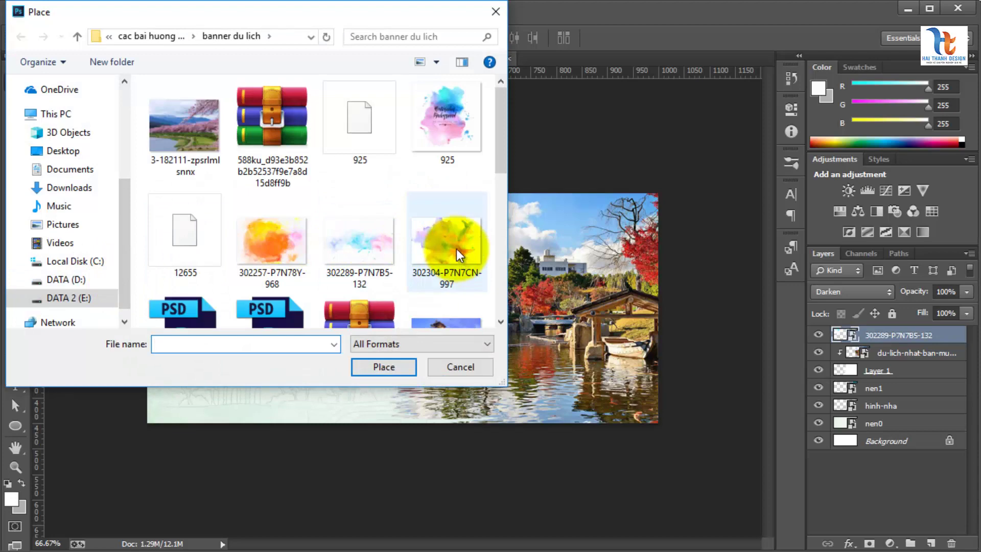
pyautogui.click(456, 250)
pyautogui.scroll(-1, 419, 281)
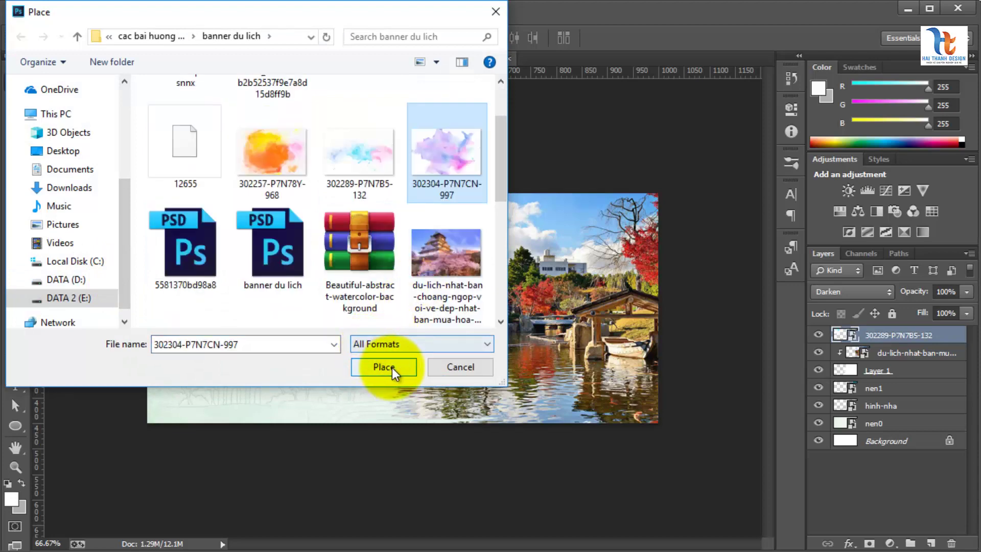
pyautogui.click(388, 366)
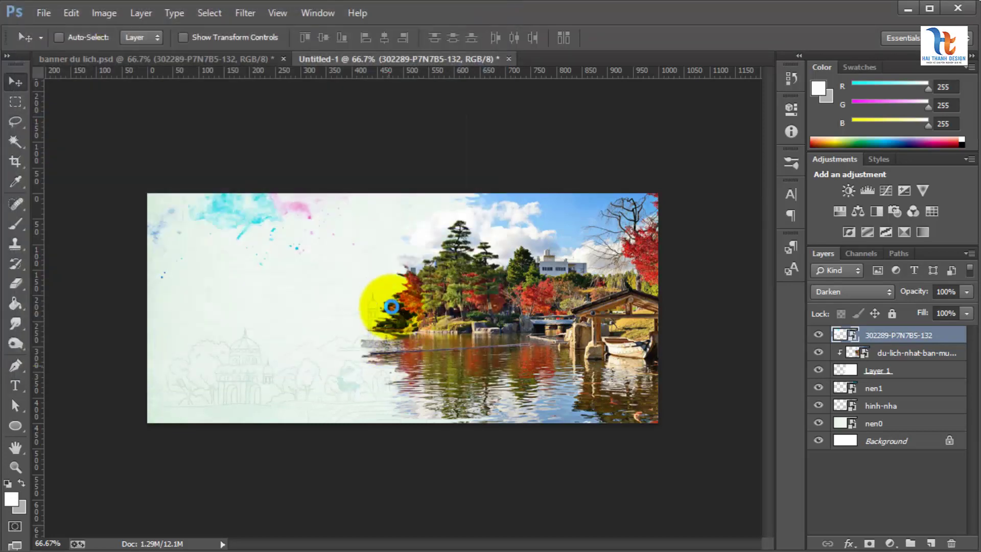
pyautogui.moveTo(342, 305); pyautogui.dragTo(247, 293)
pyautogui.moveTo(152, 197); pyautogui.dragTo(218, 263)
pyautogui.moveTo(264, 310); pyautogui.dragTo(123, 404)
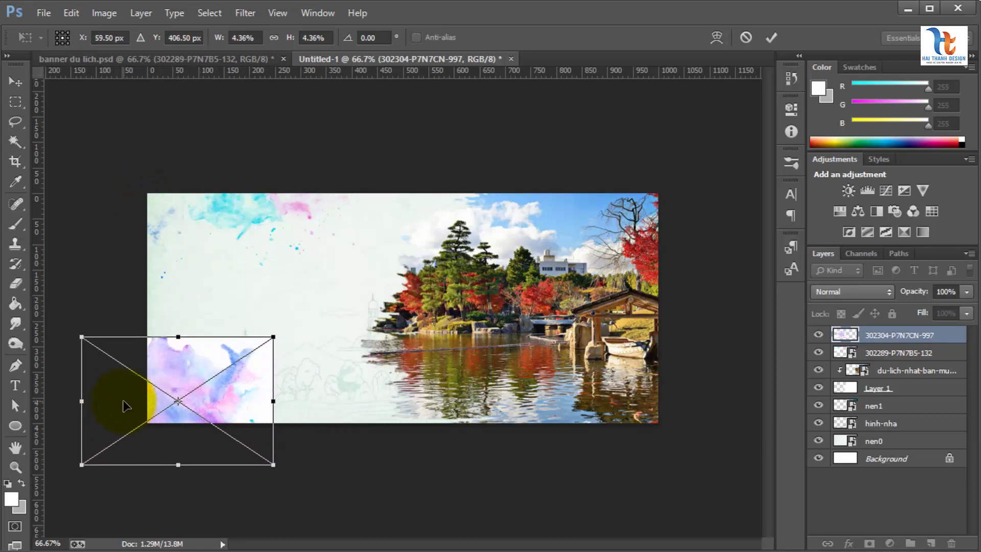
pyautogui.press('Return')
# - Blend the lower-left watercolor layer in Darken mode and reduce its opacity to 74%
pyautogui.click(890, 293)
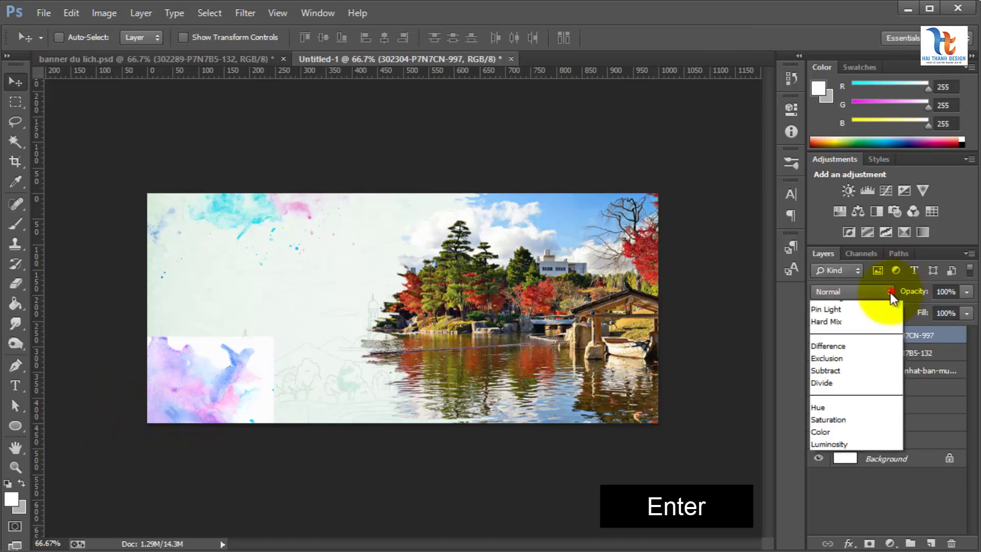
pyautogui.scroll(5, 866, 316)
pyautogui.click(828, 340)
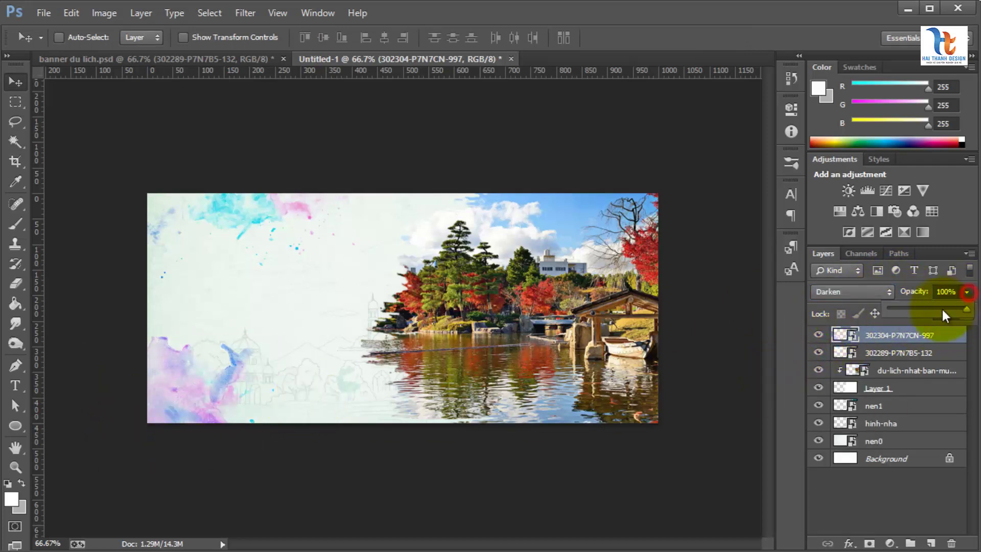
pyautogui.moveTo(944, 310); pyautogui.dragTo(933, 312)
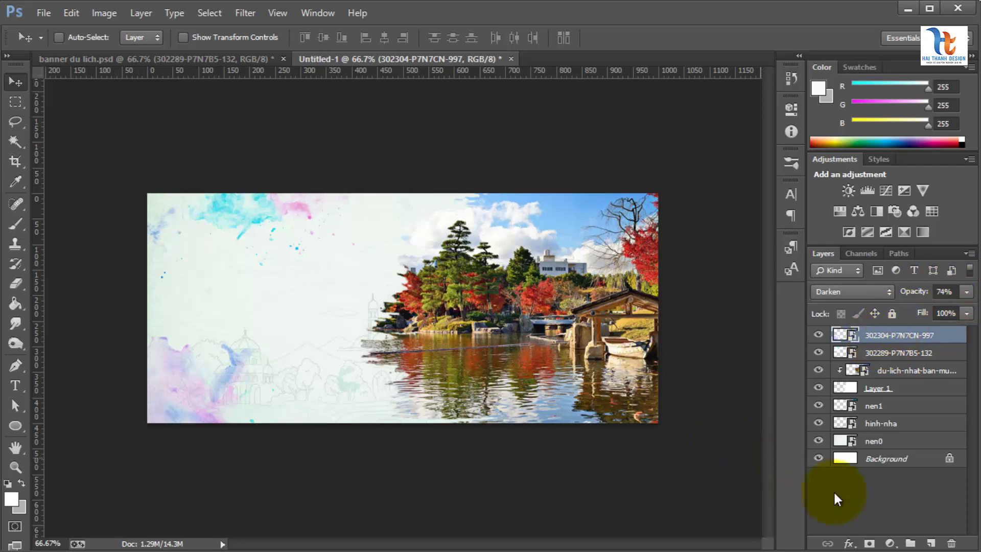
# - Add an empty layer above the watercolors and choose a ragged 2500 px splash brush with white as the foreground color
pyautogui.click(929, 543)
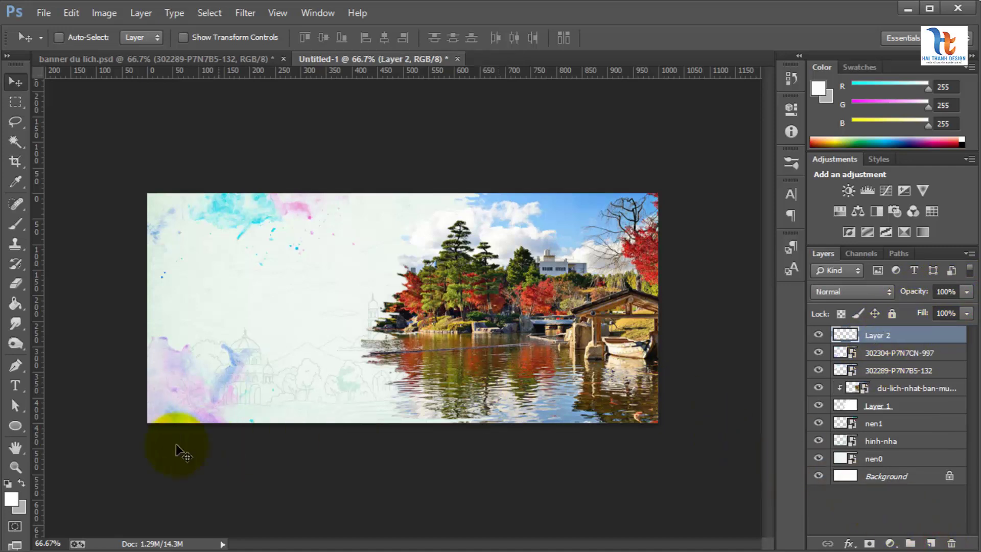
pyautogui.click(13, 500)
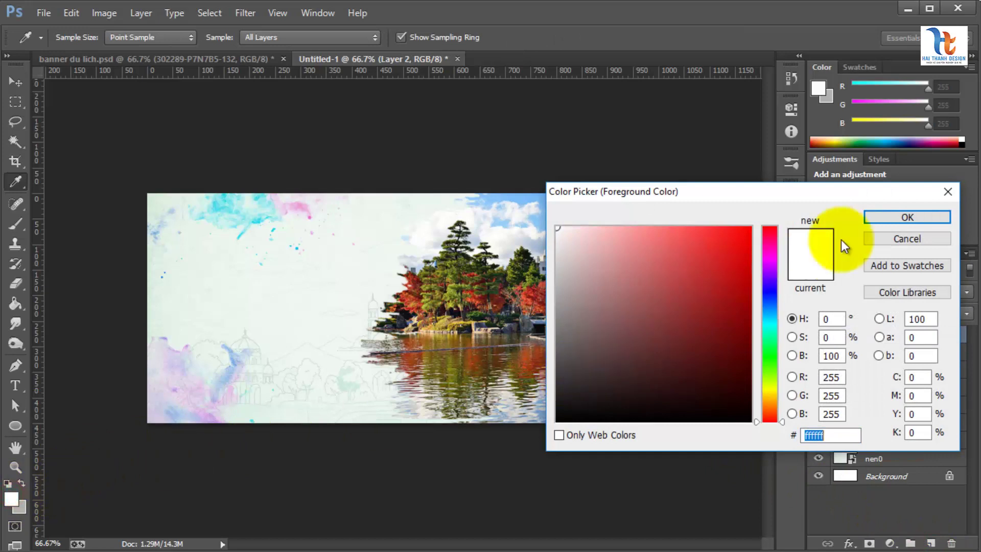
pyautogui.click(882, 220)
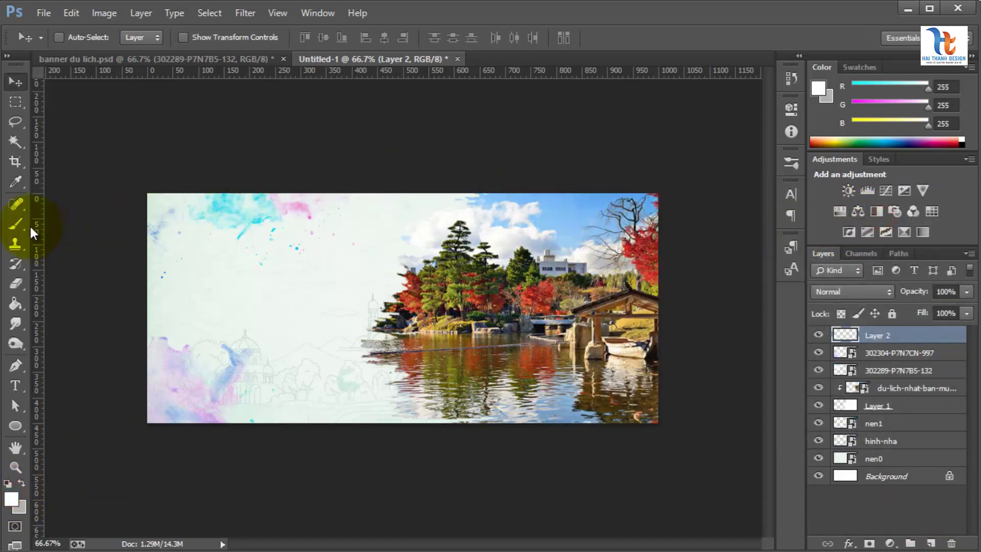
pyautogui.click(15, 223)
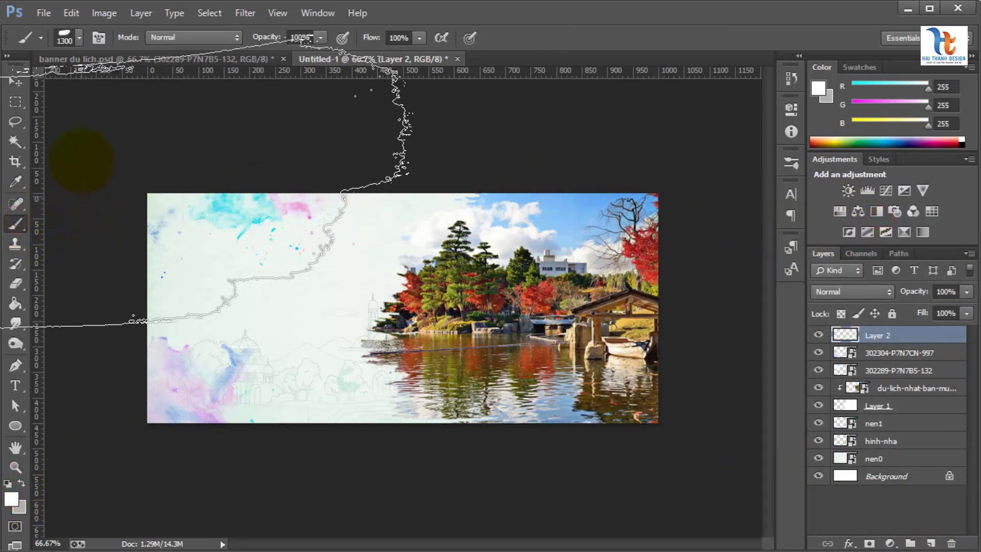
pyautogui.click(78, 38)
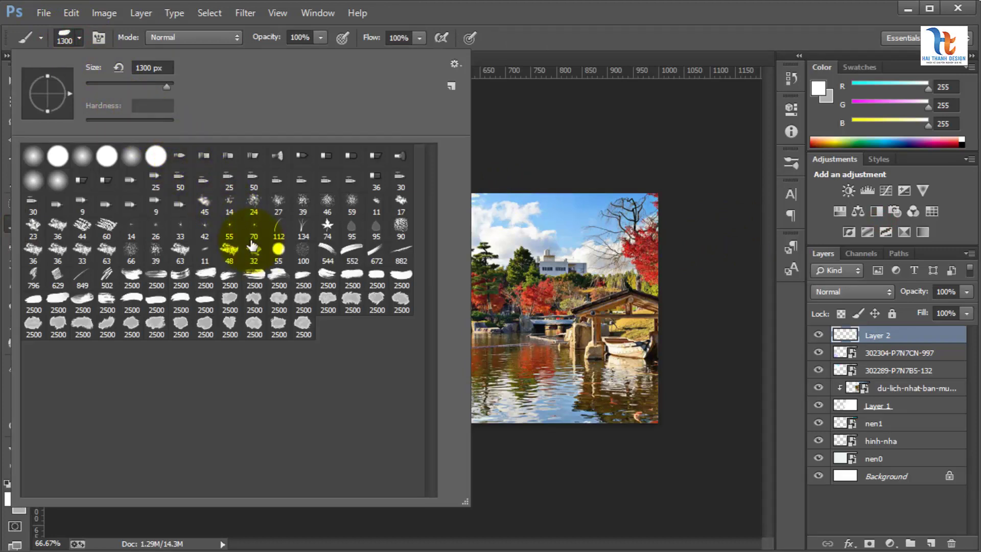
pyautogui.click(106, 323)
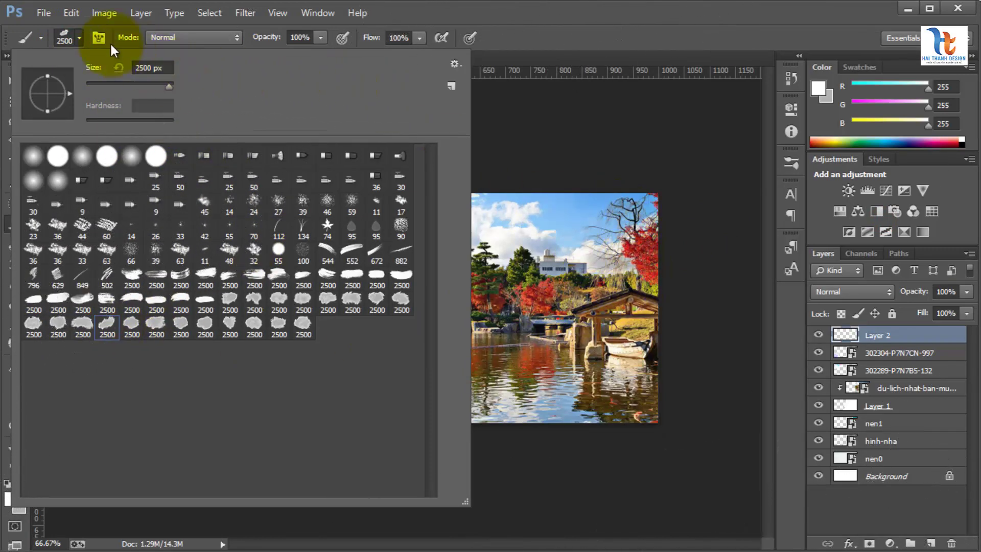
pyautogui.click(78, 41)
# - Reduce the splash brush to about 400 px and stamp white paint over the photo's top edge on Layer 2
pyautogui.press('[')
pyautogui.press('[')
pyautogui.press('[')
pyautogui.press('[')
pyautogui.press('[')
pyautogui.press('[')
pyautogui.press('[')
pyautogui.press('[')
pyautogui.press('[')
pyautogui.press('[')
pyautogui.press('[')
pyautogui.press('[')
pyautogui.press('[')
pyautogui.press('[')
pyautogui.press('[')
pyautogui.press('[')
pyautogui.press('[')
pyautogui.press('[')
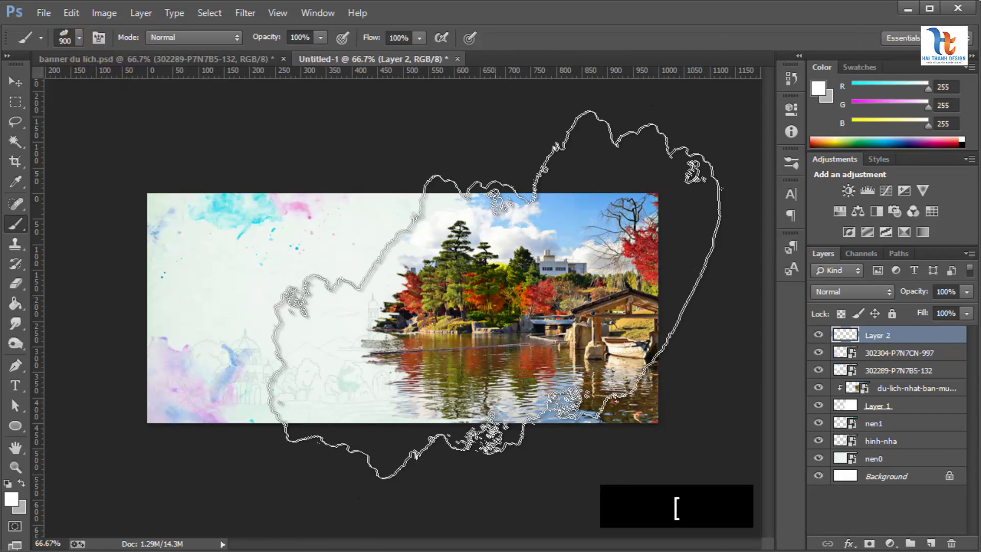
pyautogui.press('[')
pyautogui.press('[')
pyautogui.press('[')
pyautogui.press('[')
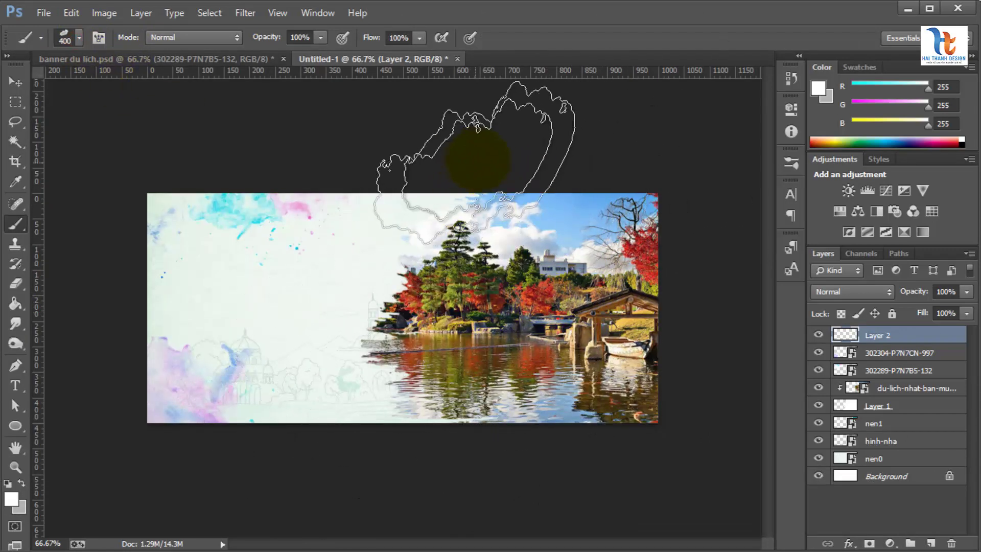
pyautogui.click(499, 170)
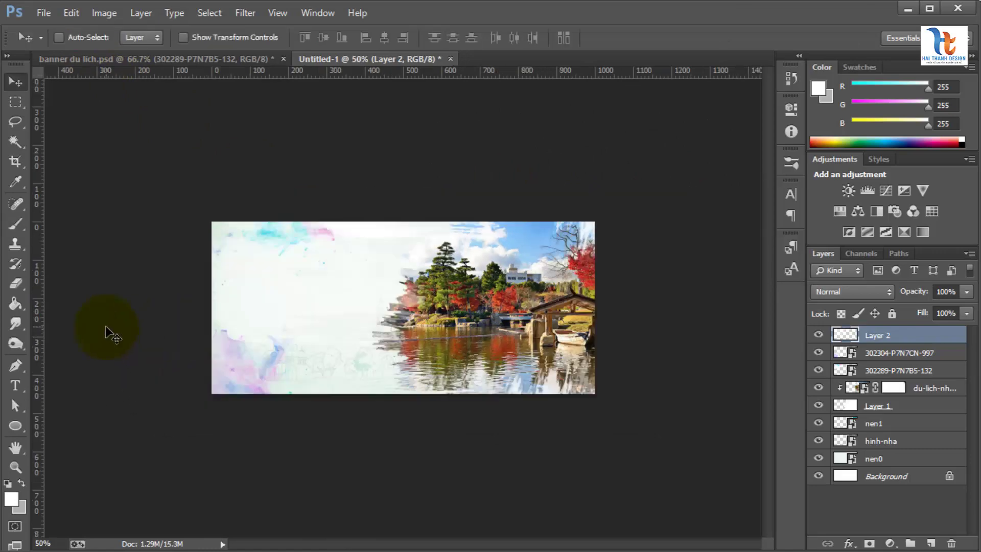
# - Add the heading text "KHUYẾN MÃI TOUR" in the empty area below the upper-left watercolor
pyautogui.hotkey('ctrl', '+')
pyautogui.hotkey('ctrl', '+')
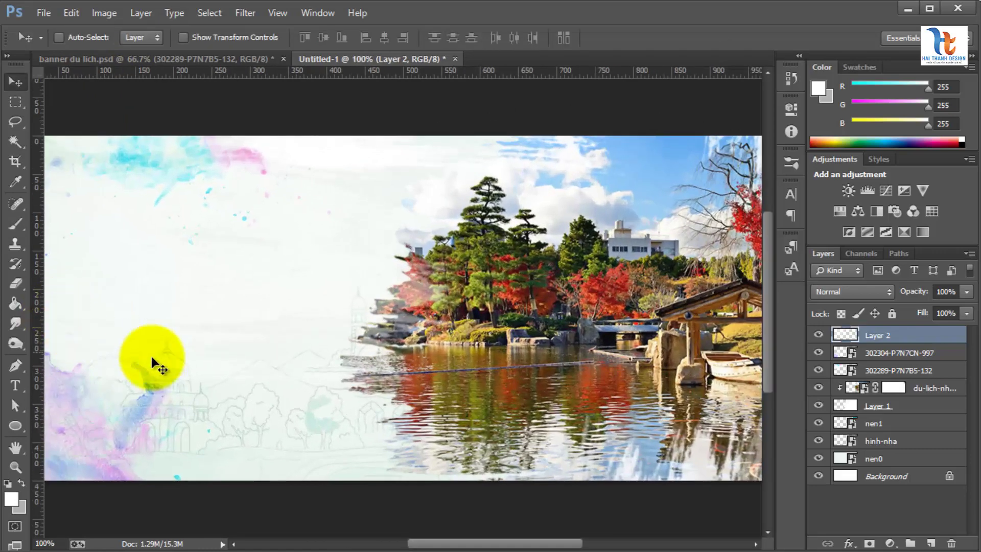
pyautogui.moveTo(152, 357); pyautogui.dragTo(248, 355)
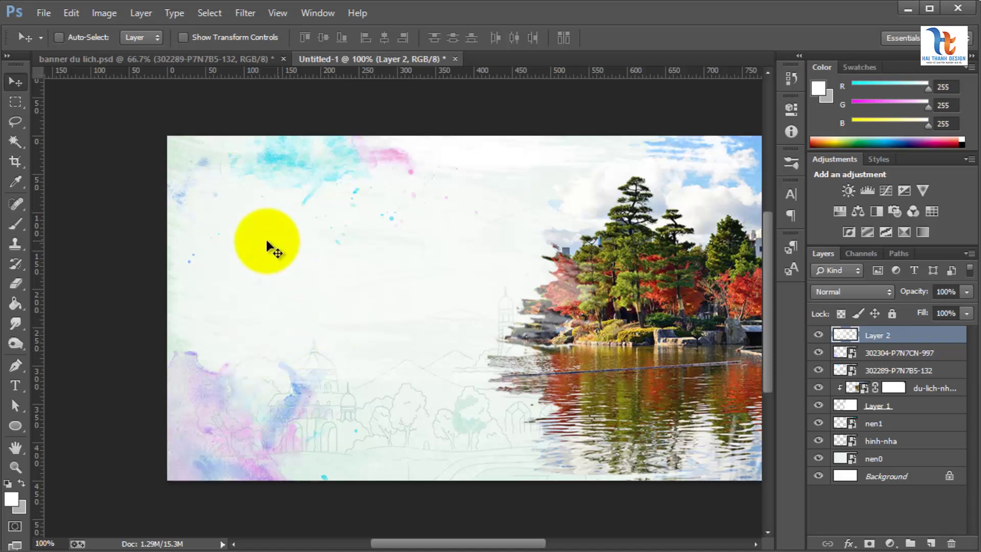
pyautogui.click(16, 385)
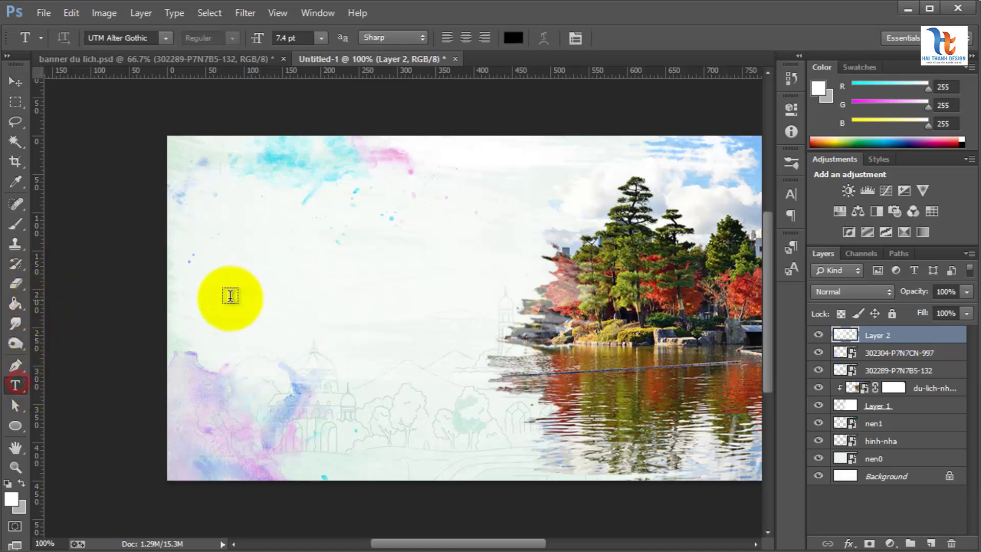
pyautogui.click(247, 224)
pyautogui.write('KHUYẾN MÃI TO')
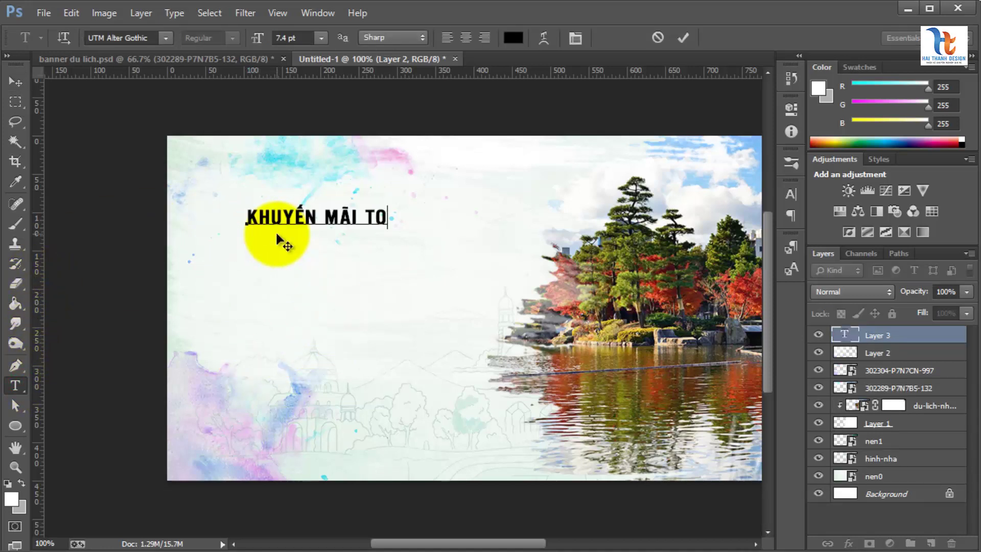
pyautogui.click(17, 81)
# - Recolor the "KHUYẾN MÃI TOUR" heading text to bright orange #ff6204
pyautogui.click(783, 192)
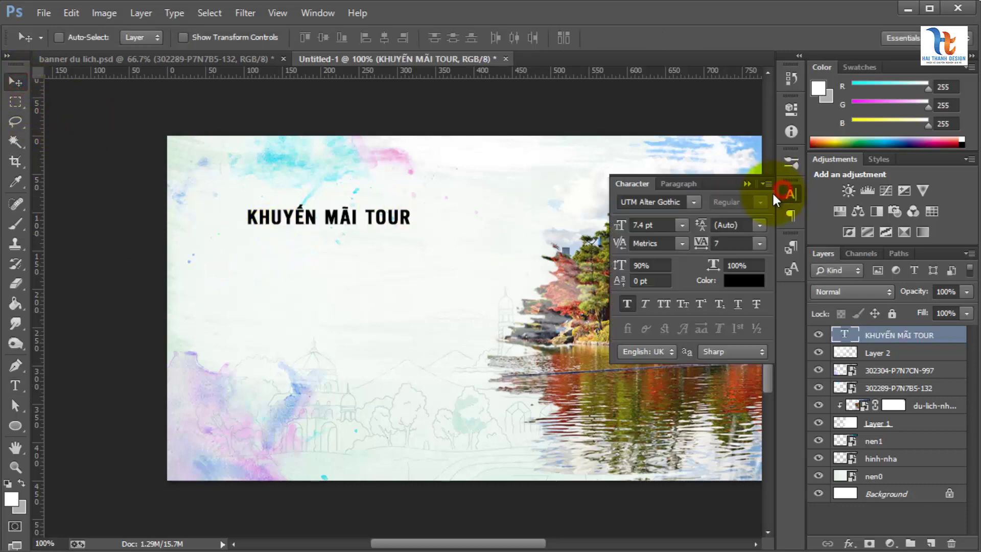
pyautogui.click(739, 281)
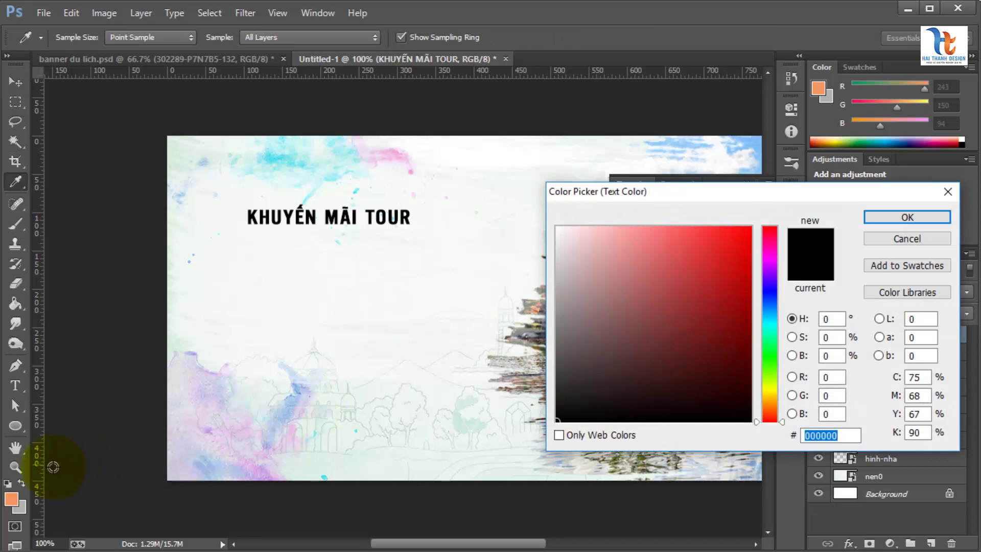
pyautogui.click(15, 496)
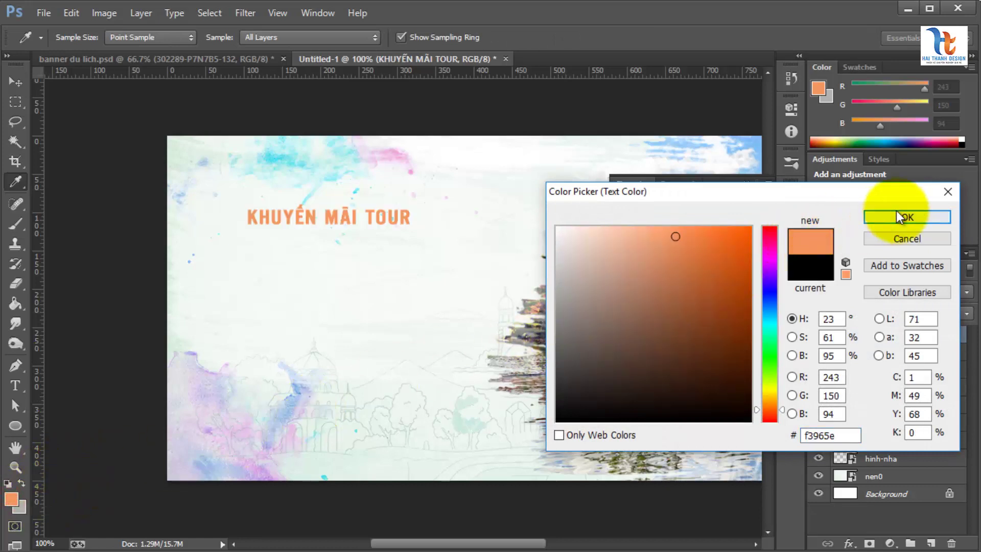
pyautogui.moveTo(730, 251)
pyautogui.mouseDown()
pyautogui.moveTo(741, 225)
pyautogui.moveTo(761, 229)
pyautogui.mouseUp()
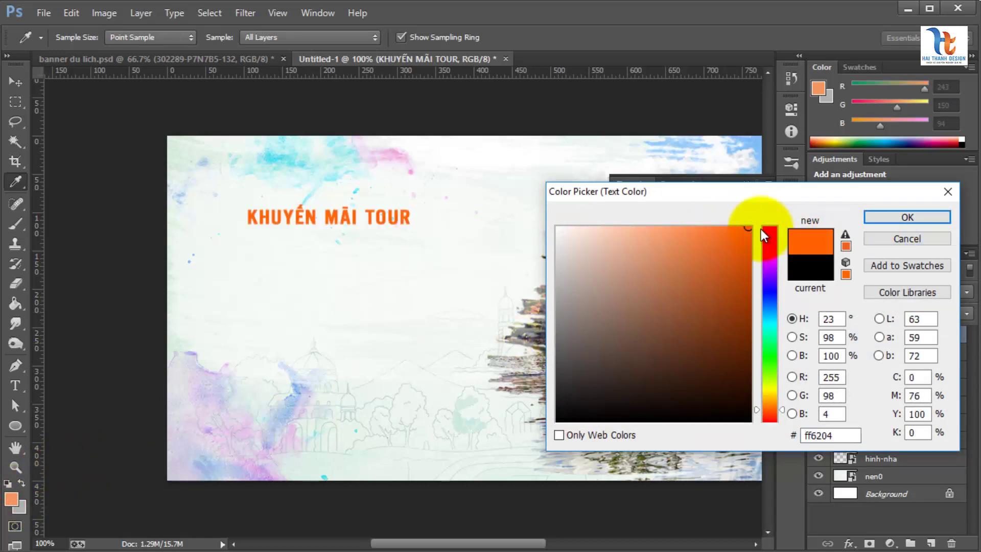
pyautogui.click(902, 214)
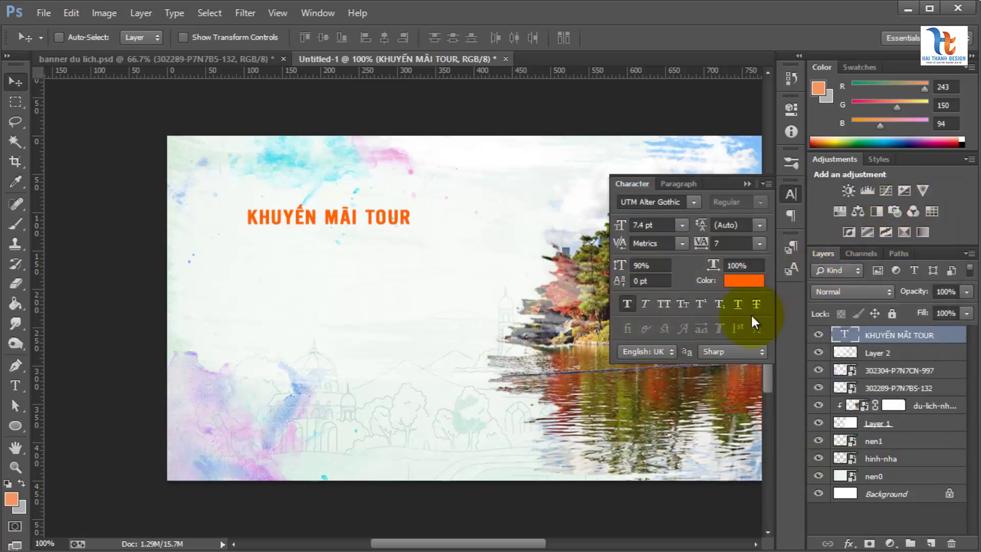
# - Add a Drop Shadow to the "KHUYẾN MÃI TOUR" layer with 100% opacity, 4 px distance and 4 px size
pyautogui.rightClick(889, 338)
pyautogui.click(750, 123)
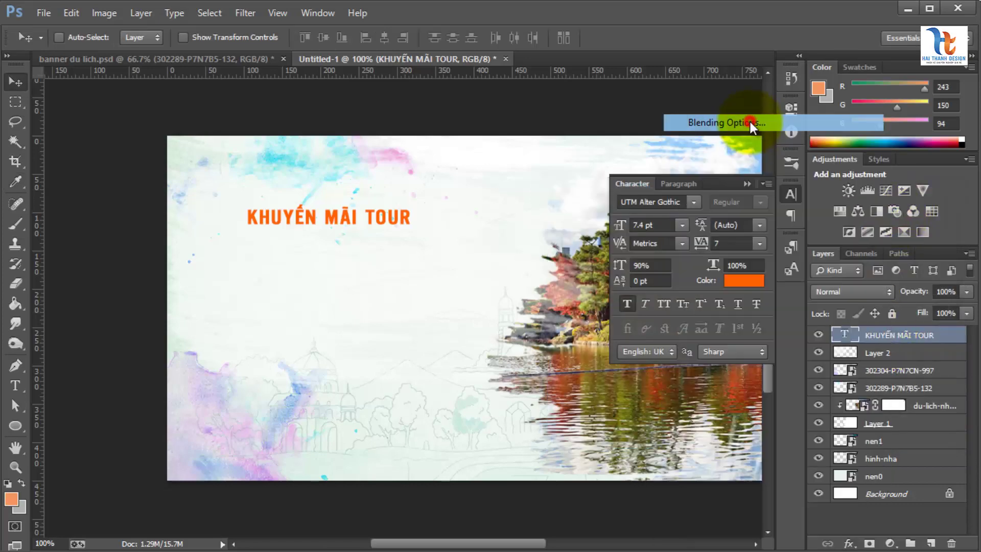
pyautogui.moveTo(656, 381); pyautogui.dragTo(633, 92)
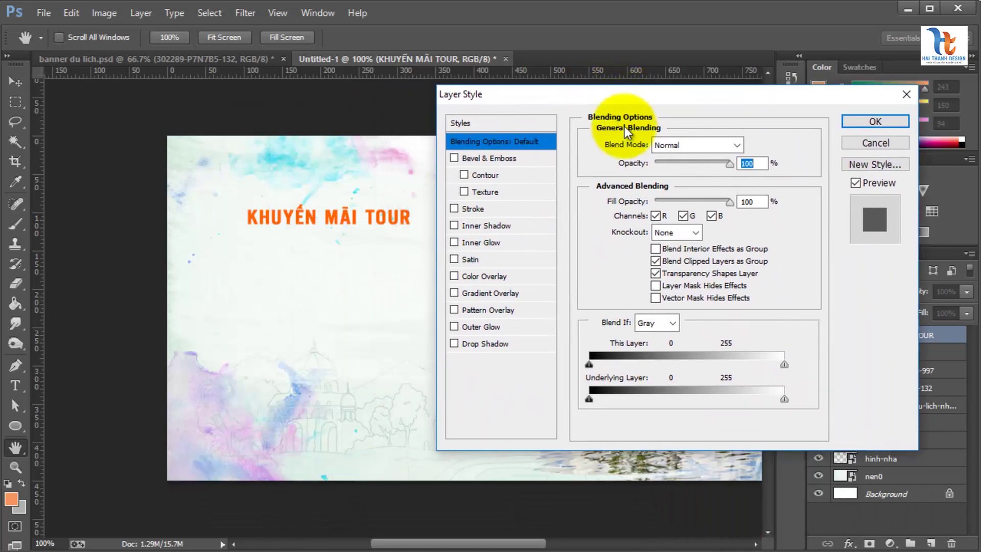
pyautogui.click(514, 344)
pyautogui.click(738, 210)
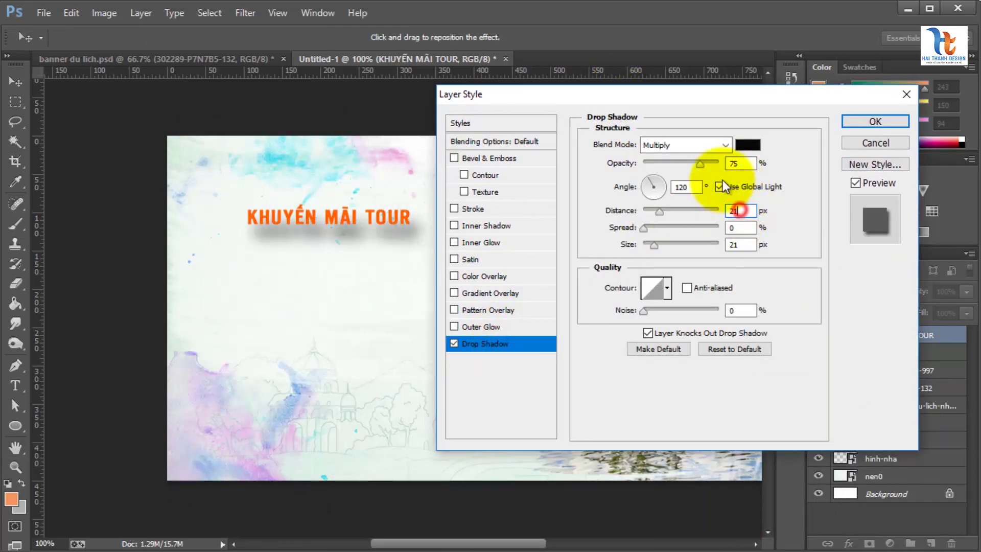
pyautogui.moveTo(721, 163); pyautogui.dragTo(715, 162)
pyautogui.moveTo(659, 211); pyautogui.dragTo(645, 211)
pyautogui.moveTo(655, 246); pyautogui.dragTo(649, 246)
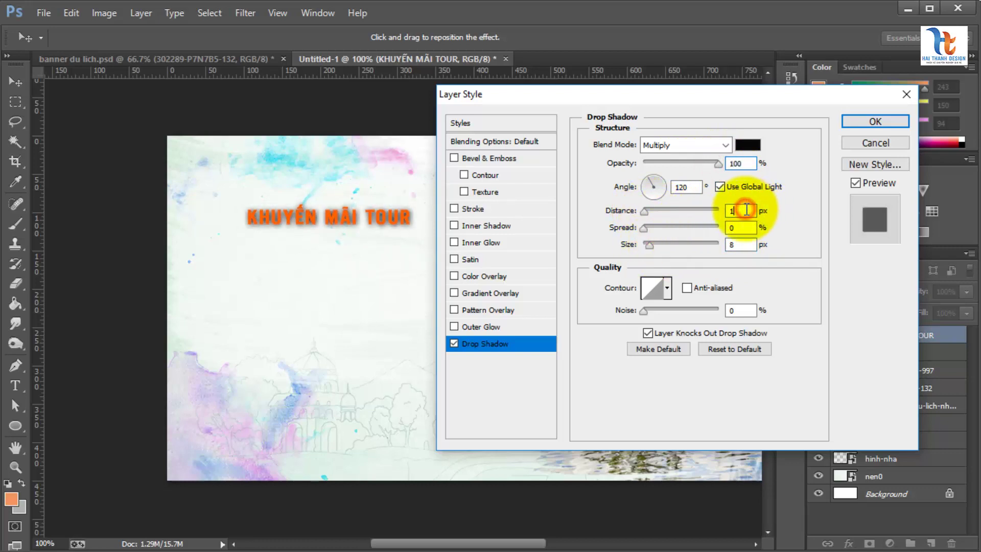
pyautogui.press('Up')
pyautogui.press('Up')
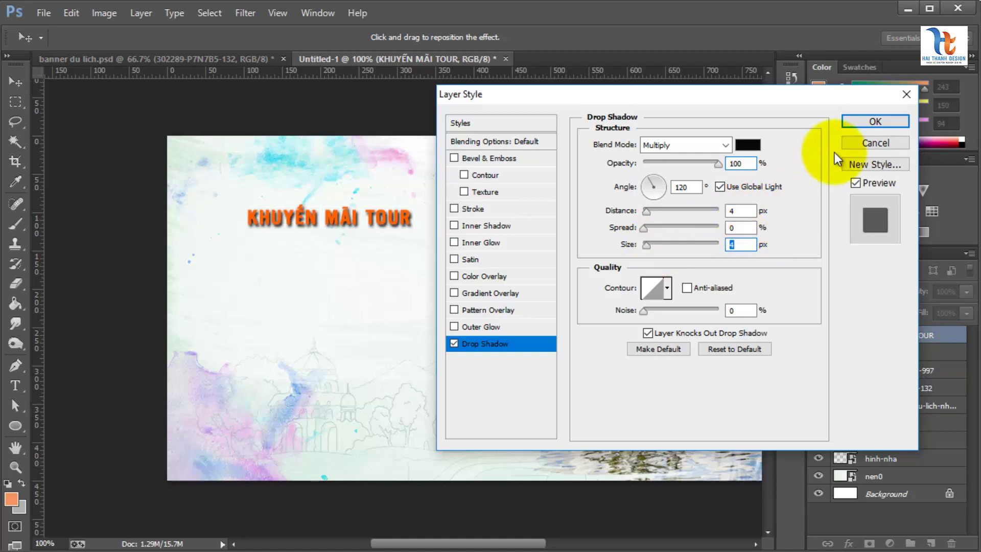
pyautogui.click(859, 122)
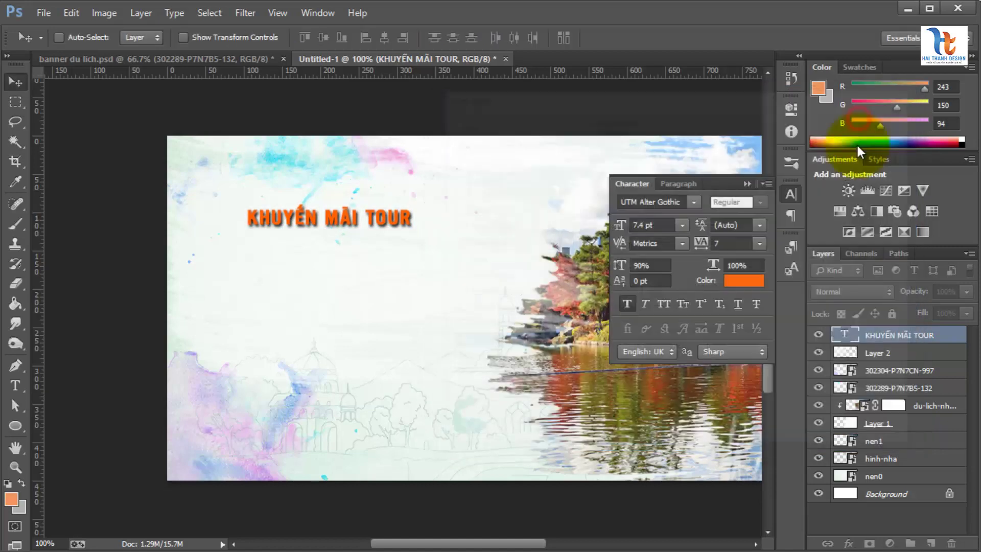
pyautogui.click(748, 184)
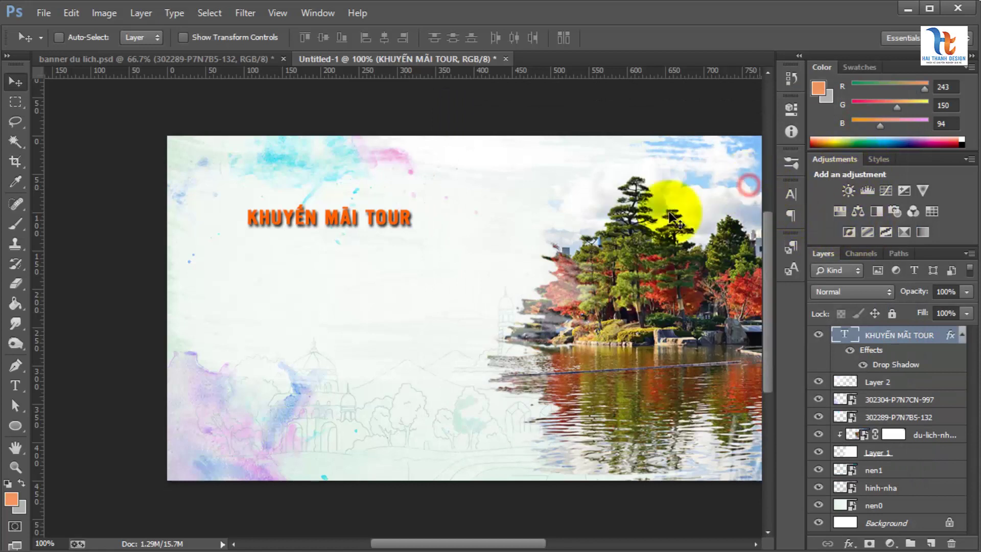
# - Add the text line "DU LỊCH NHẬT BẢN" just below the "KHUYẾN MÃI TOUR" heading
pyautogui.click(15, 385)
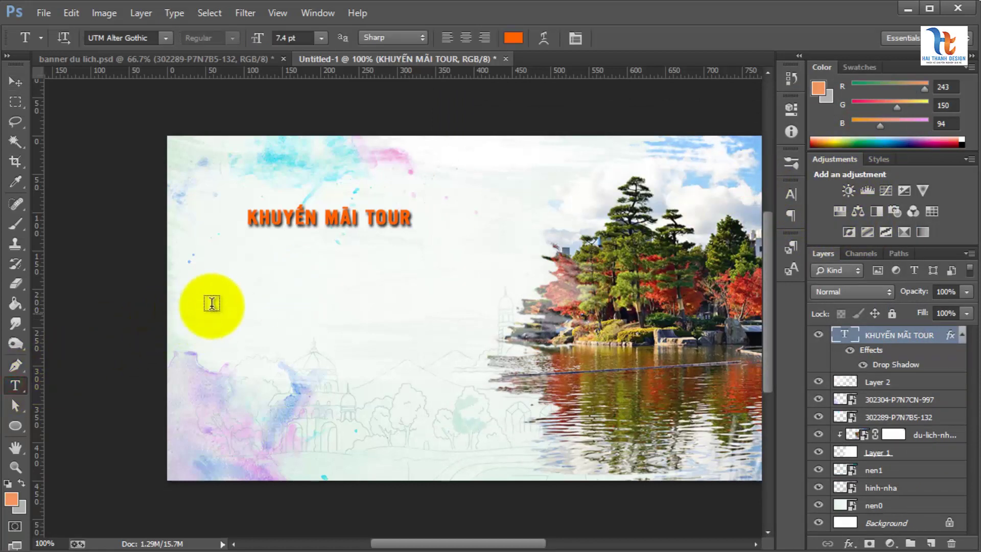
pyautogui.click(194, 252)
pyautogui.write('DU')
pyautogui.write(' LI')
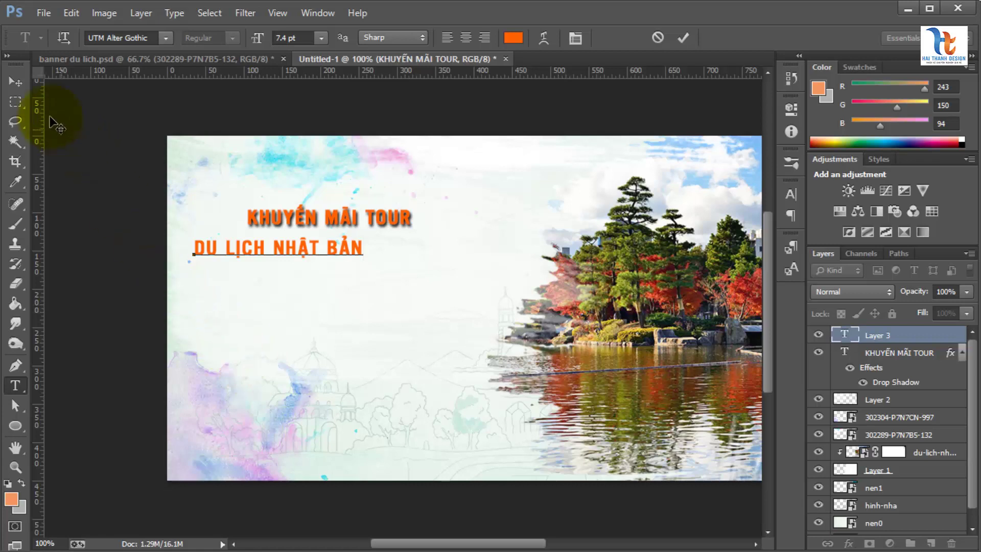
pyautogui.click(16, 81)
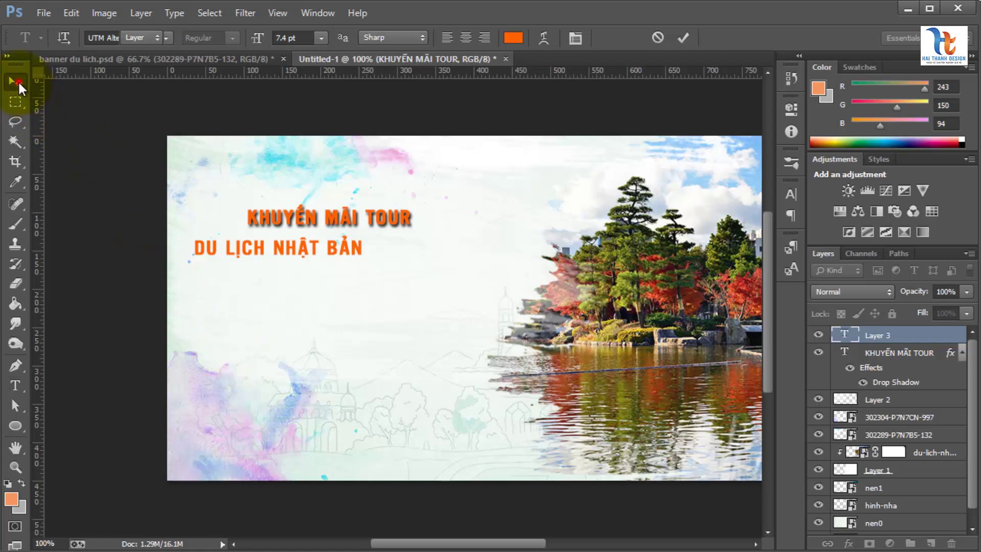
# - Set "DU LỊCH NHẬT BẢN" in a larger UTM Alexander font and position it just beneath the first heading line
pyautogui.click(790, 195)
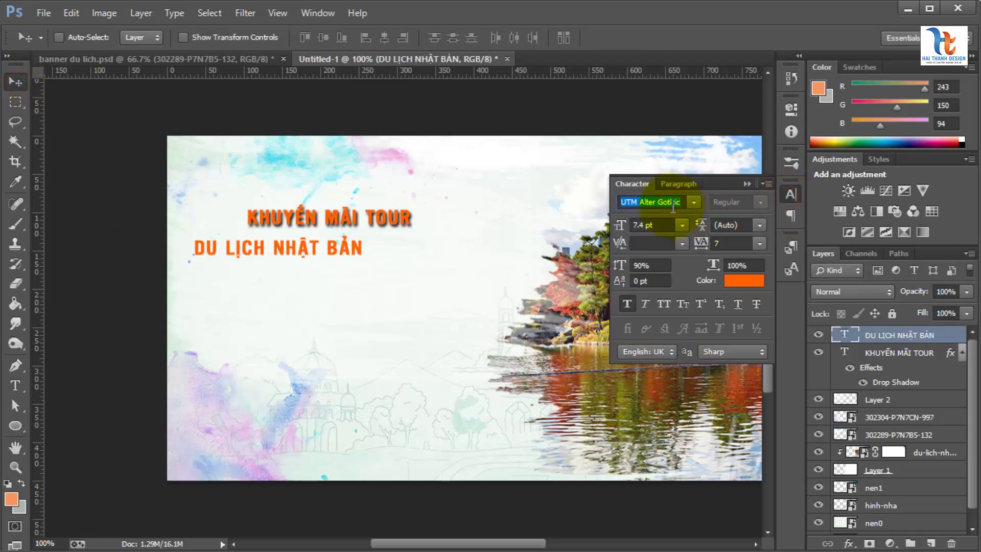
pyautogui.press('Up')
pyautogui.press('Up')
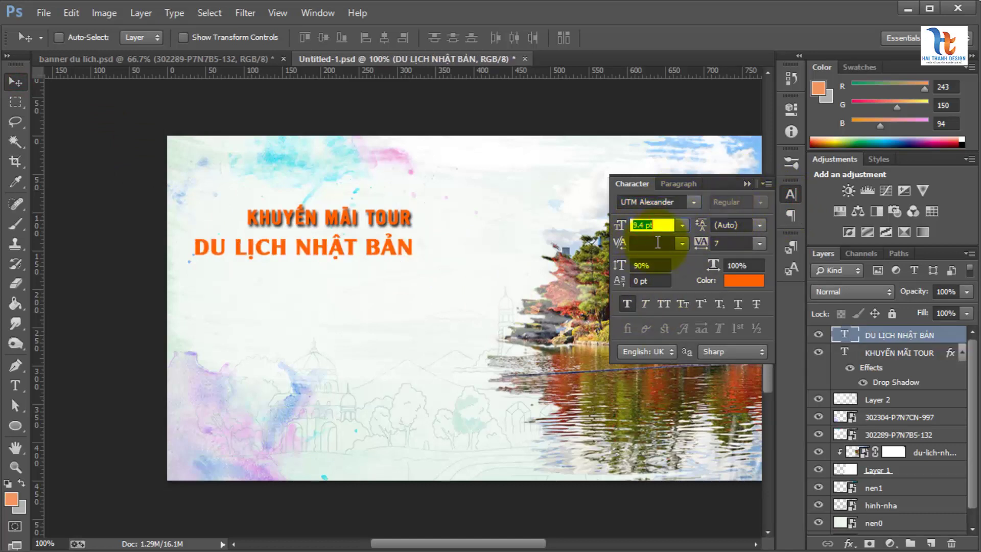
pyautogui.press('Return')
pyautogui.click(746, 183)
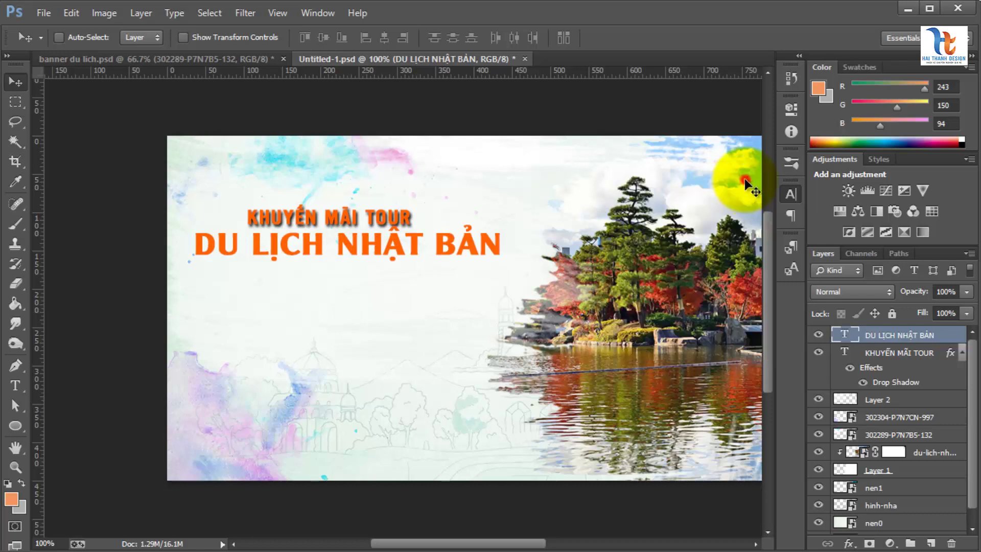
pyautogui.moveTo(313, 249); pyautogui.dragTo(315, 263)
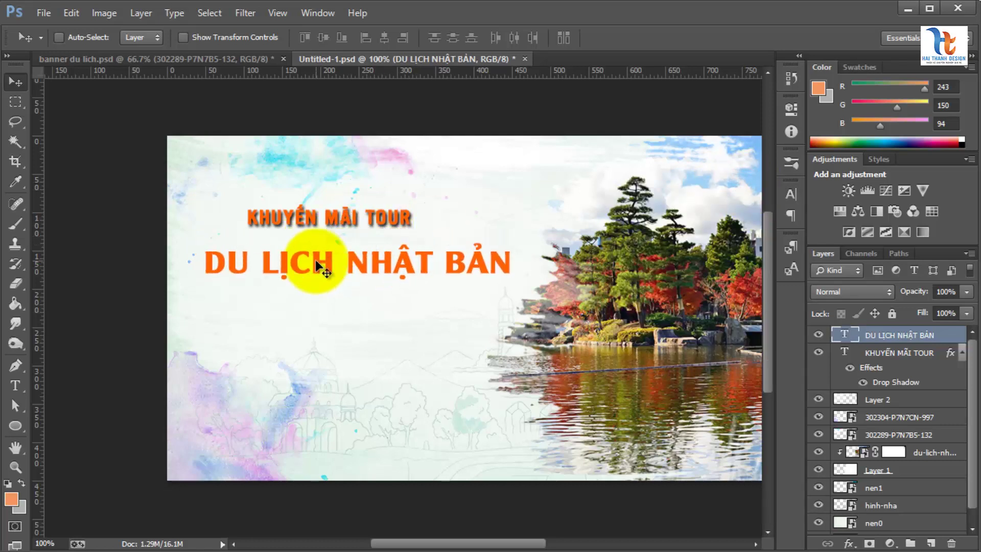
pyautogui.moveTo(508, 351); pyautogui.dragTo(502, 342)
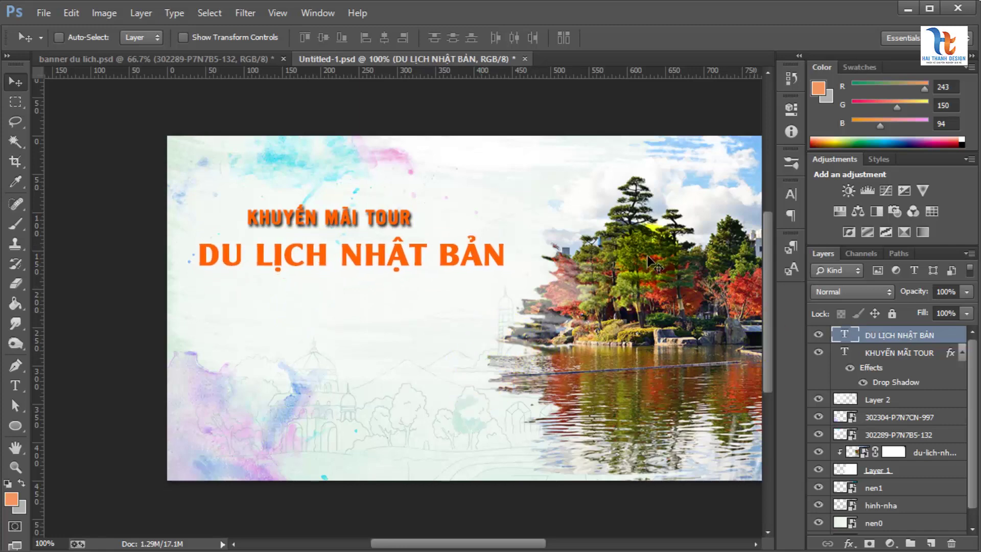
# - Place the orange watercolor image 302257-P7N78Y-968 and clip it to the "DU LỊCH NHẬT BẢN" text layer
pyautogui.click(44, 12)
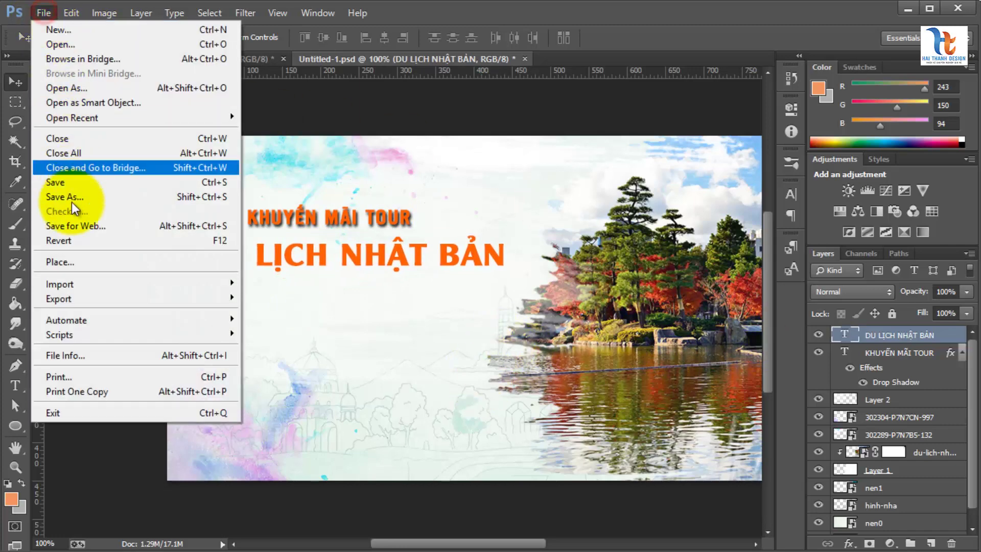
pyautogui.click(76, 263)
pyautogui.click(253, 217)
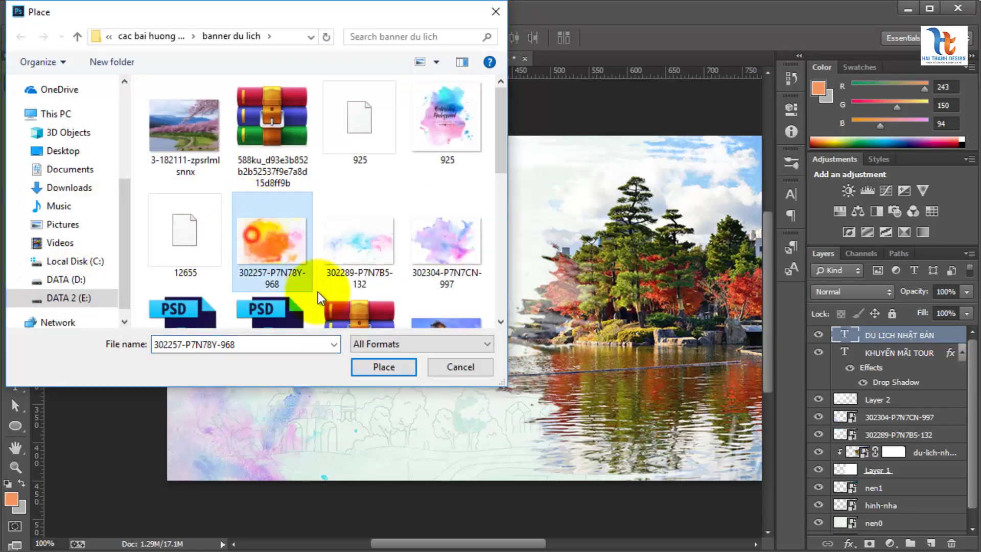
pyautogui.click(391, 363)
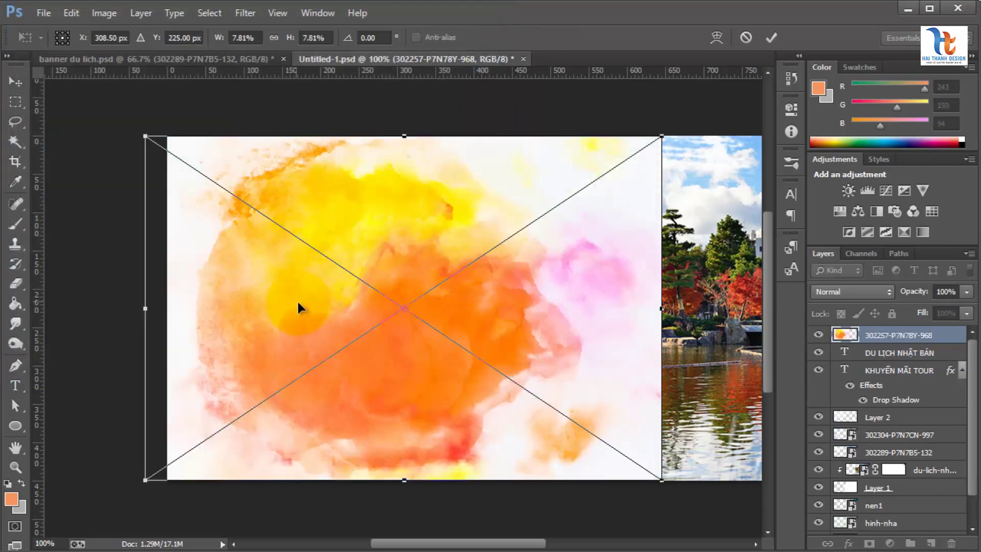
pyautogui.press('Return')
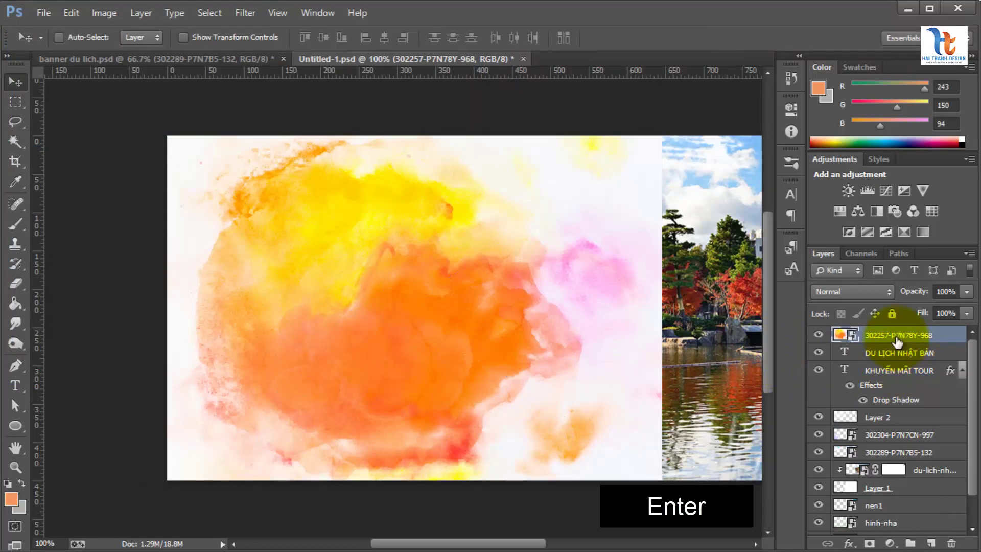
pyautogui.rightClick(896, 338)
pyautogui.click(787, 431)
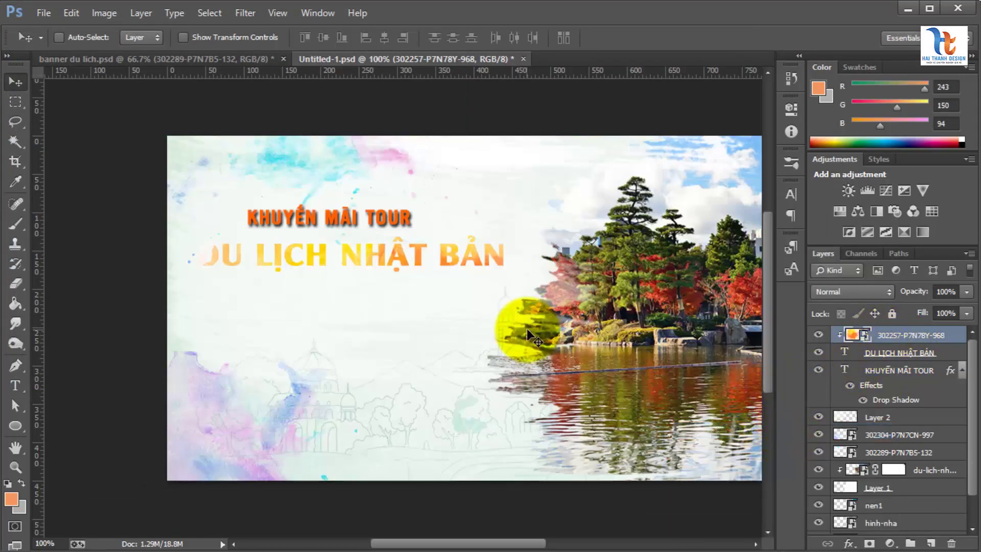
# - Transform the clipped orange watercolor by widening and shifting it so it covers all letters of "DU LỊCH NHẬT BẢN"
pyautogui.hotkey('ctrl', 't')
pyautogui.moveTo(147, 140); pyautogui.dragTo(149, 141)
pyautogui.moveTo(149, 309); pyautogui.dragTo(106, 314)
pyautogui.moveTo(388, 374); pyautogui.dragTo(370, 363)
pyautogui.press('Return')
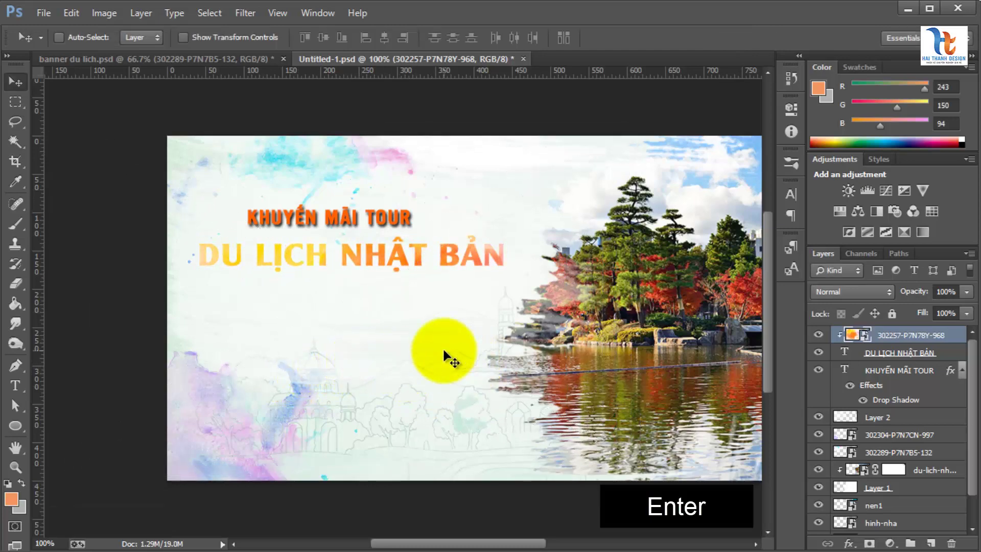
# - Add an outside Stroke effect to the "DU LỊCH NHẬT BẢN" layer in a saturated purple with hue 285°
pyautogui.click(942, 353)
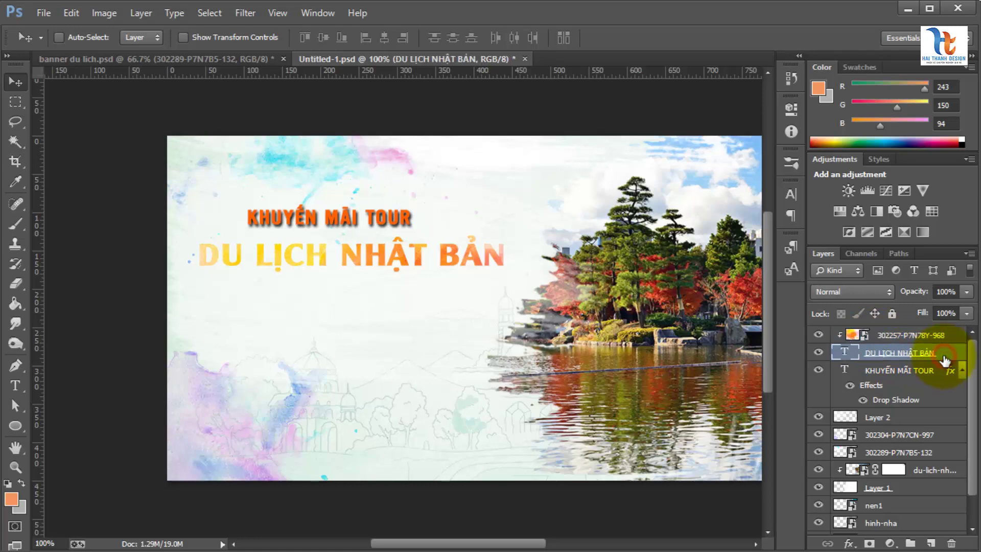
pyautogui.rightClick(942, 351)
pyautogui.click(801, 125)
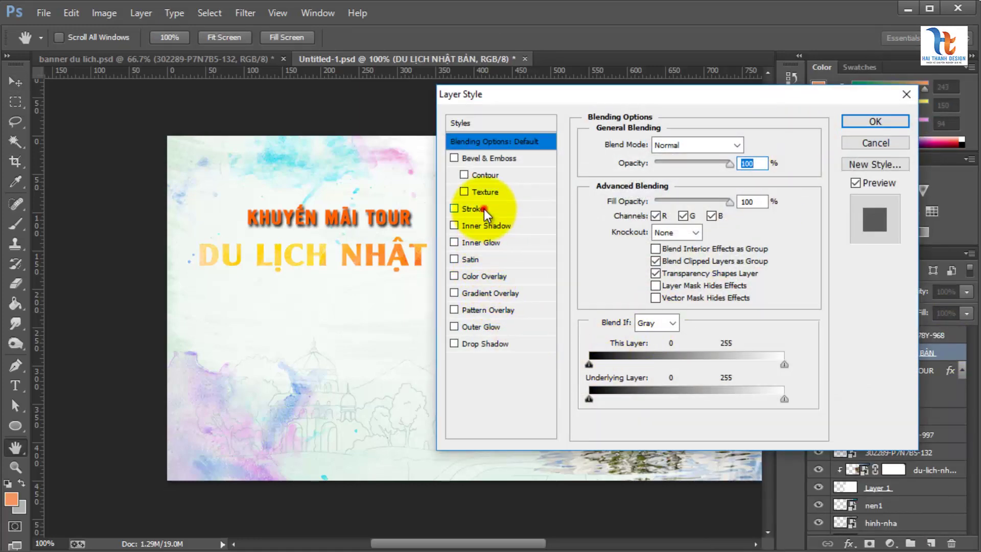
pyautogui.click(484, 208)
pyautogui.click(629, 251)
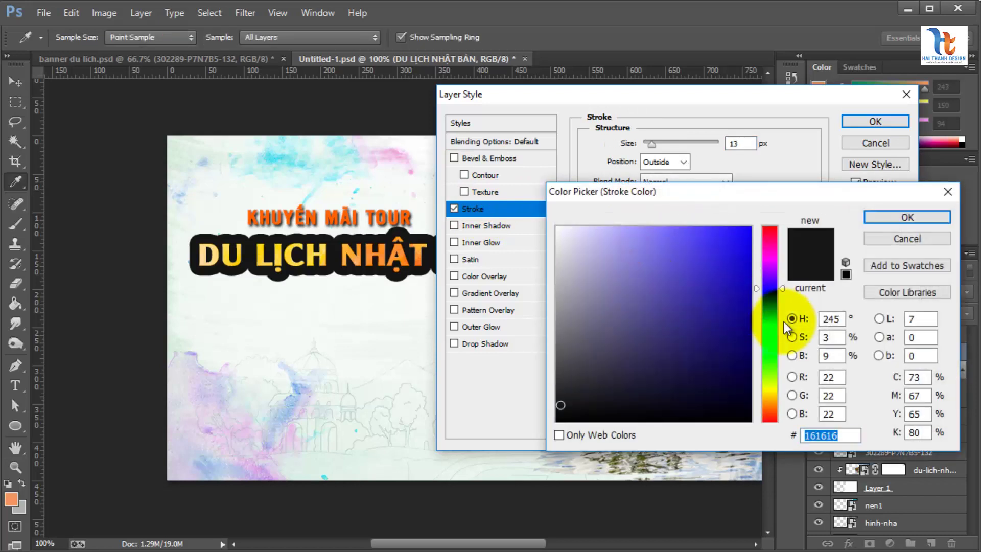
pyautogui.click(772, 267)
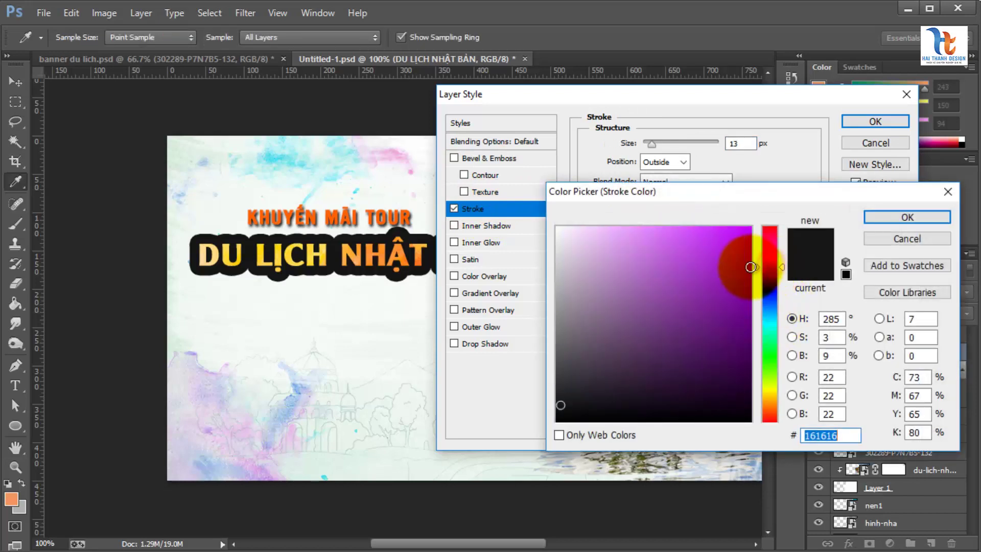
pyautogui.click(751, 276)
pyautogui.click(888, 217)
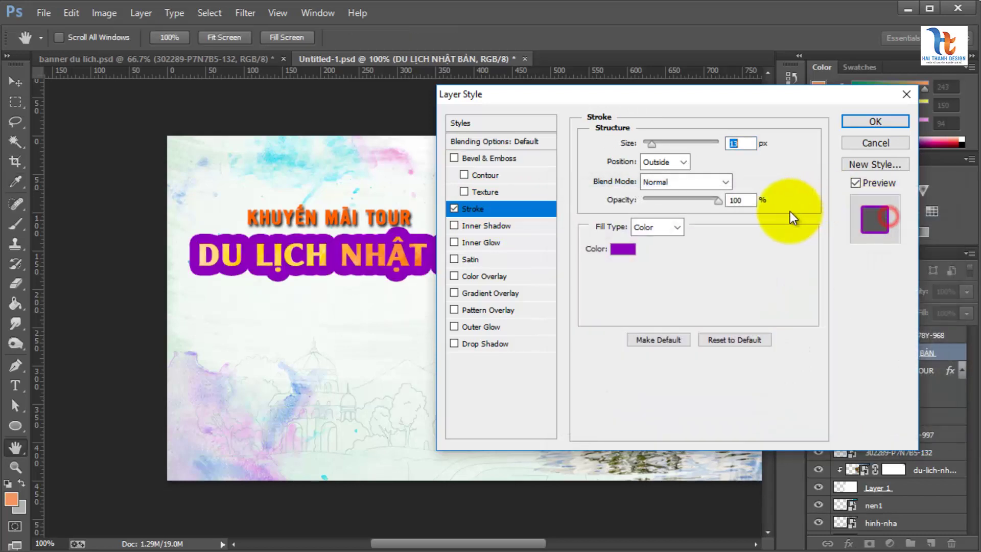
# - Reduce the size of the stroke around "DU LỊCH NHẬT BẢN" to 3 px
pyautogui.press('Down')
pyautogui.press('Down')
pyautogui.press('Down')
pyautogui.press('Down')
pyautogui.press('Down')
pyautogui.press('Down')
pyautogui.press('Down')
pyautogui.press('Down')
pyautogui.press('Down')
pyautogui.press('Down')
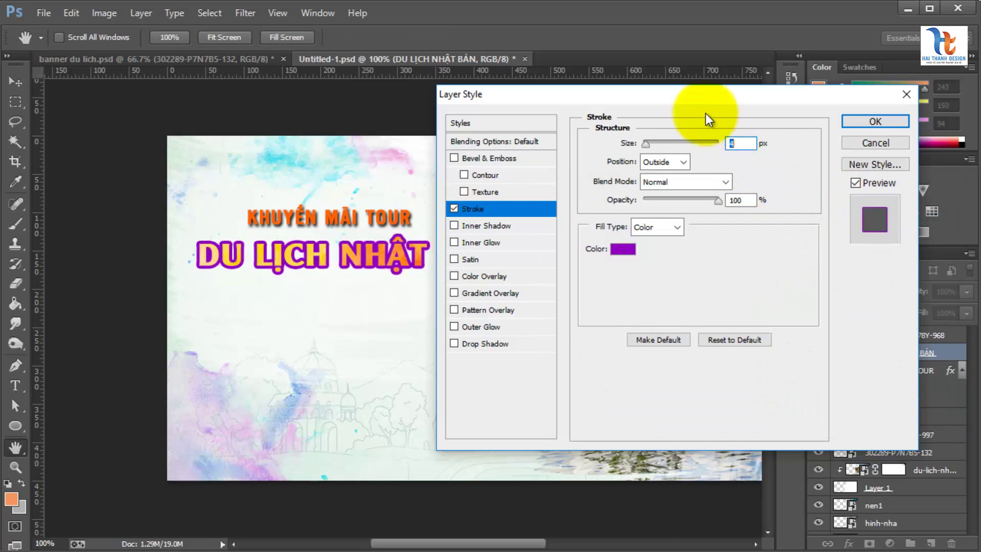
pyautogui.moveTo(706, 100)
pyautogui.mouseDown()
pyautogui.moveTo(817, 232)
pyautogui.moveTo(731, 272)
pyautogui.mouseUp()
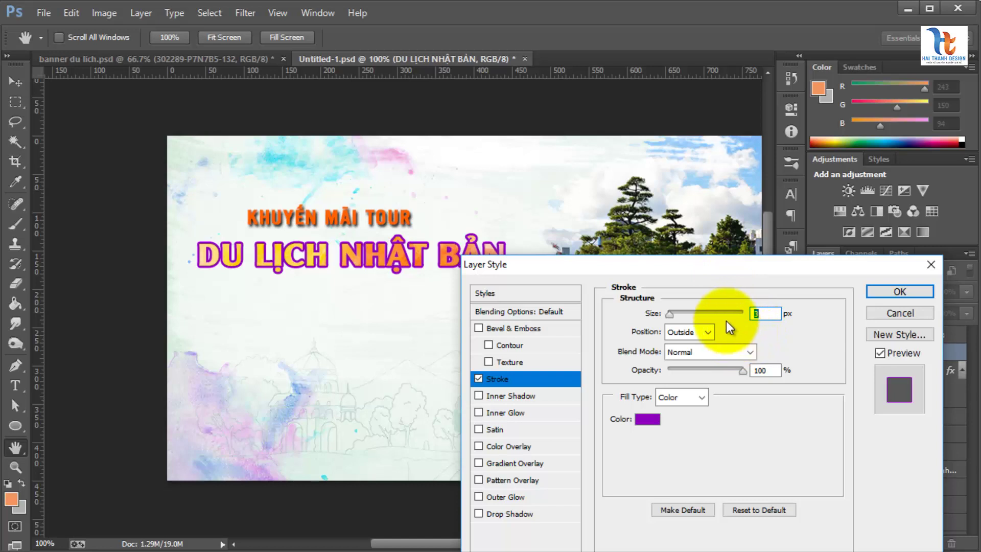
# - Darken the stroke color of "DU LỊCH NHẬT BẢN" to purple #75009c and apply the layer style
pyautogui.click(648, 419)
pyautogui.click(754, 316)
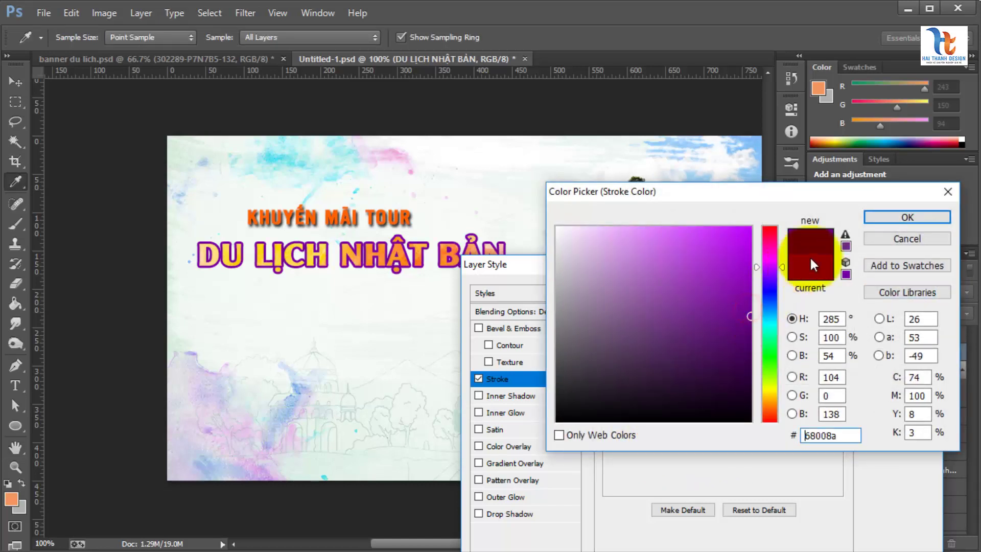
pyautogui.click(751, 302)
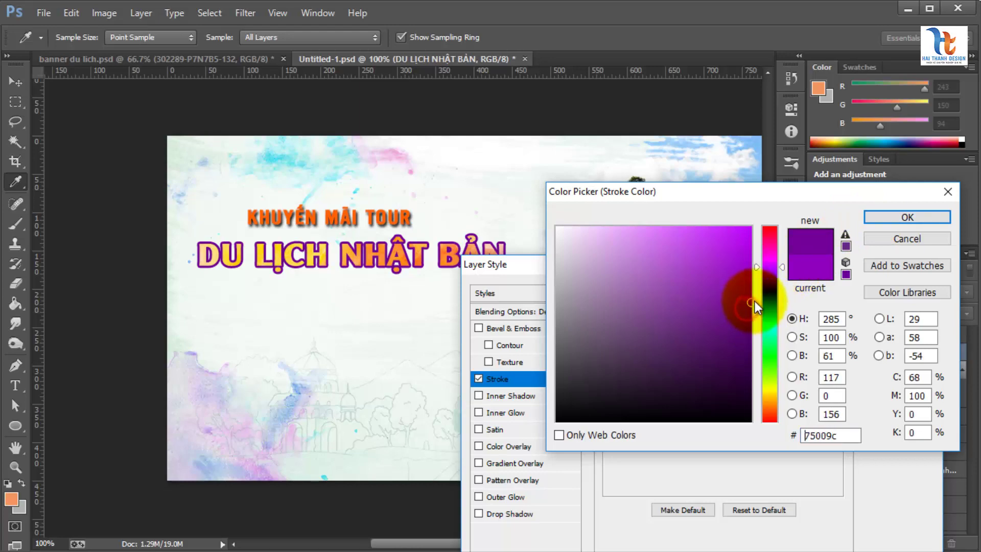
pyautogui.click(872, 221)
pyautogui.doubleClick(757, 318)
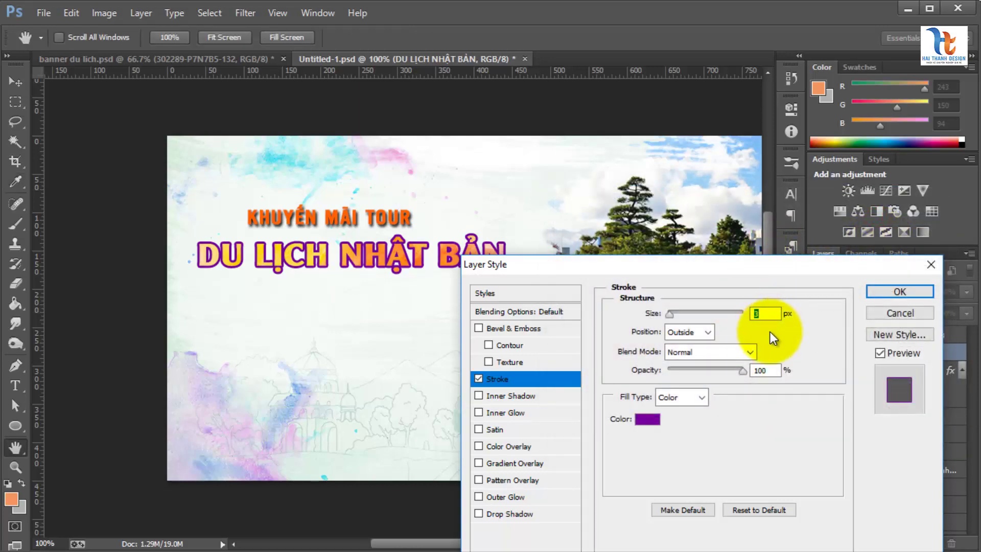
pyautogui.click(882, 292)
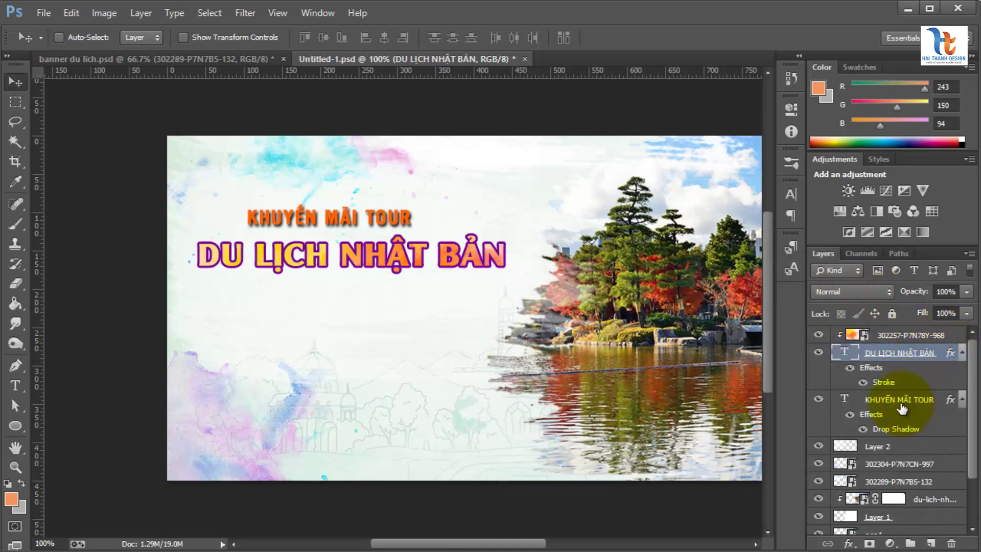
# - Add the text line "NGẮM HOA ANH ĐÀO NÚI PHÚ SỸ" below the main heading, on a layer above the clipped orange watercolor
pyautogui.click(915, 331)
pyautogui.click(15, 386)
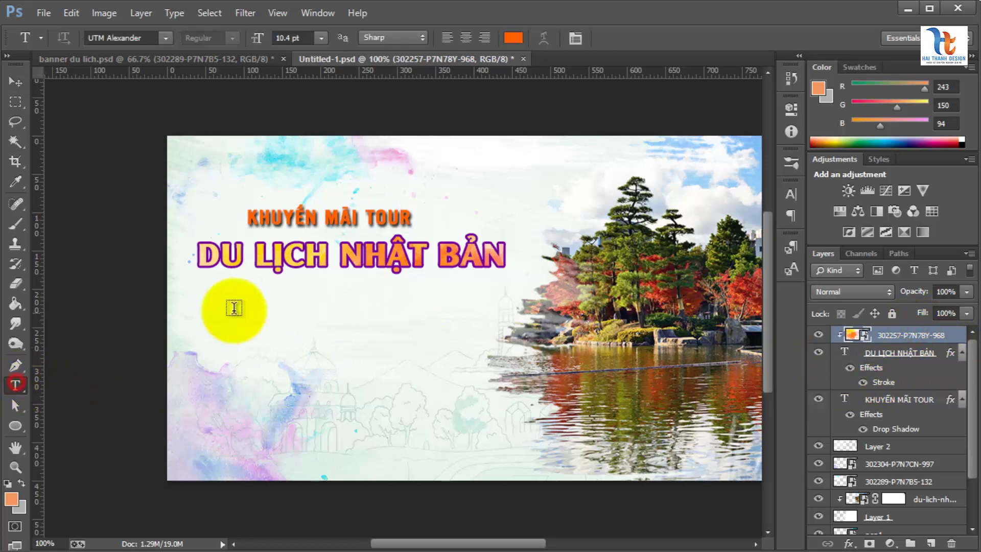
pyautogui.click(237, 301)
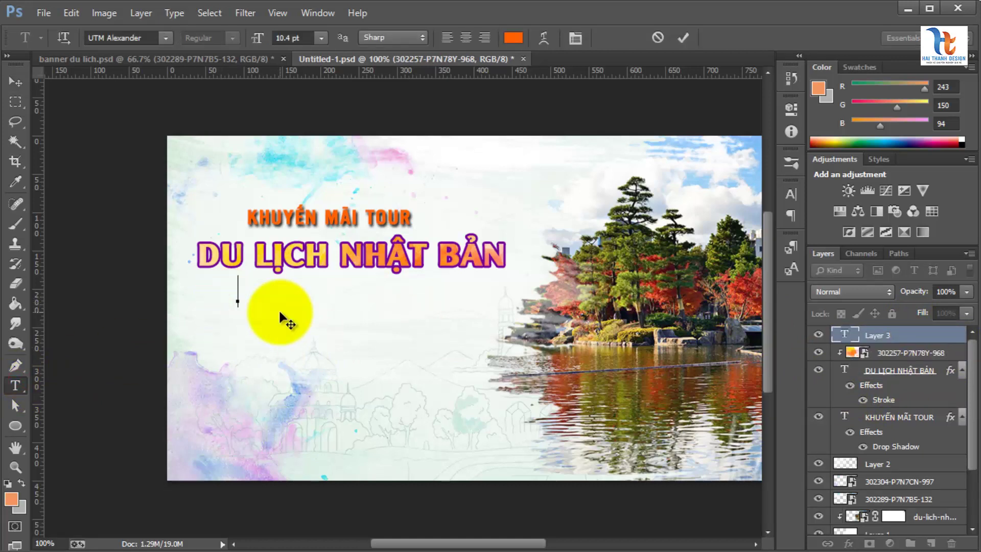
pyautogui.write('NGẮM ')
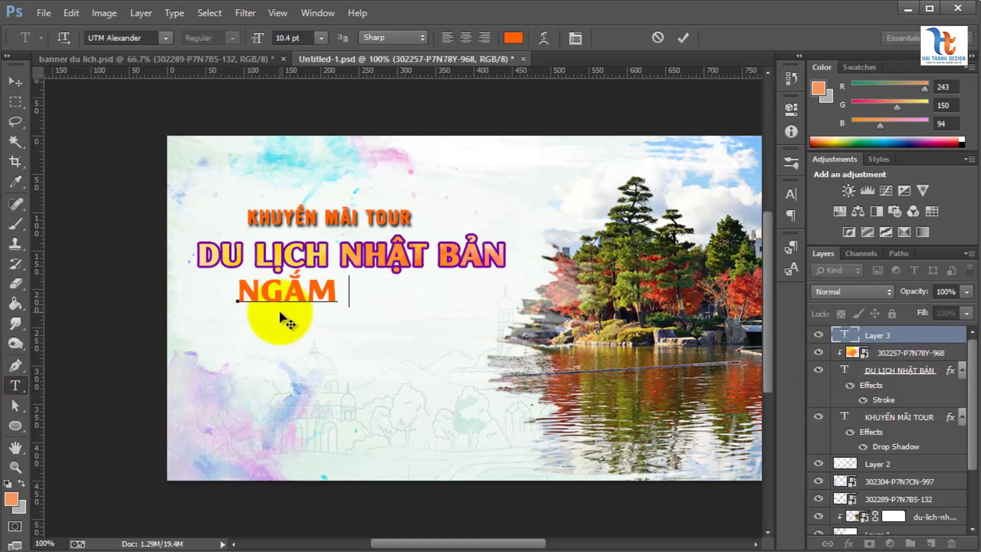
pyautogui.write('HOA ANH ĐÀO NÚI  PHÚ SỸ')
pyautogui.click(14, 85)
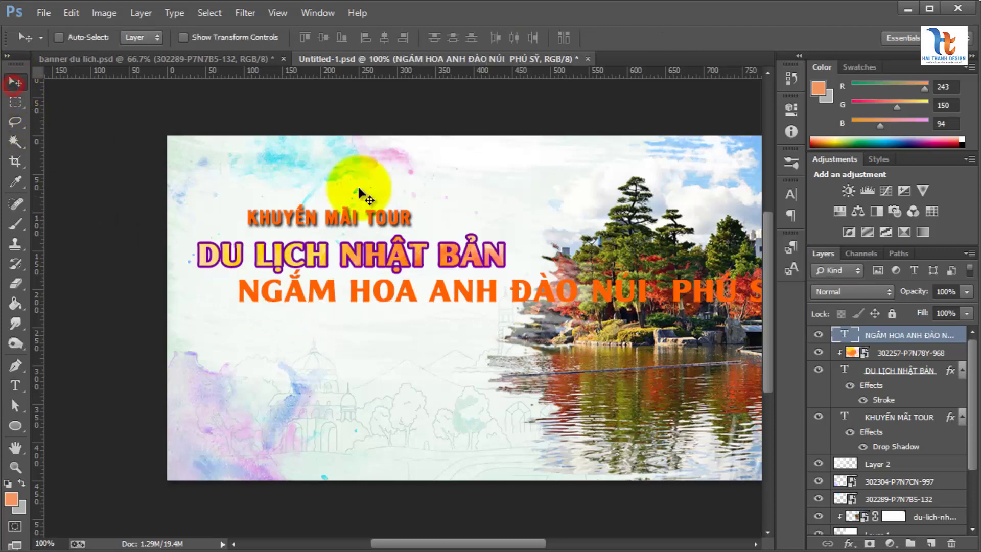
# - Color the "NGẮM HOA ANH ĐÀO NÚI PHÚ SỸ" text near-black #040404 and set its size to 5.4 pt
pyautogui.click(787, 193)
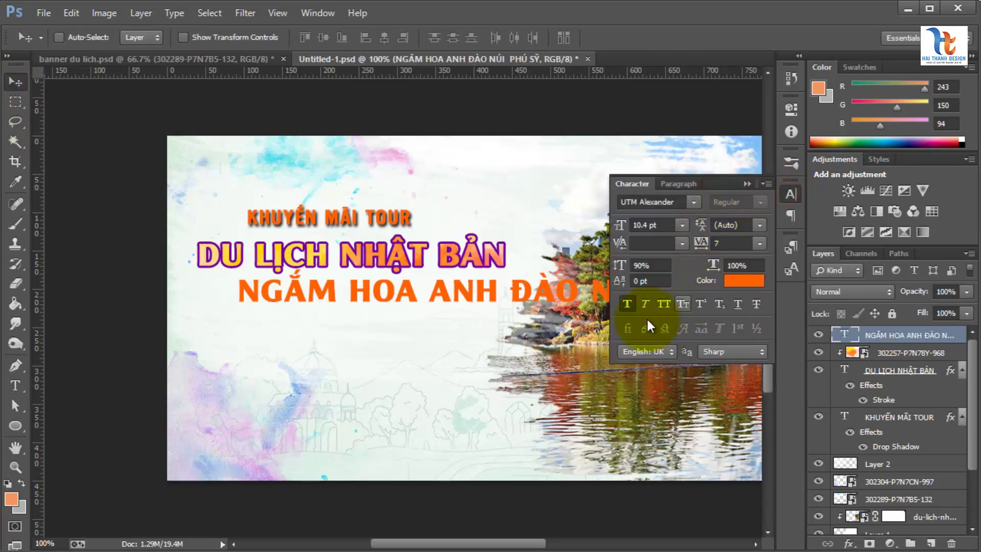
pyautogui.click(744, 281)
pyautogui.moveTo(708, 303)
pyautogui.mouseDown()
pyautogui.moveTo(569, 390)
pyautogui.moveTo(526, 405)
pyautogui.moveTo(557, 418)
pyautogui.mouseUp()
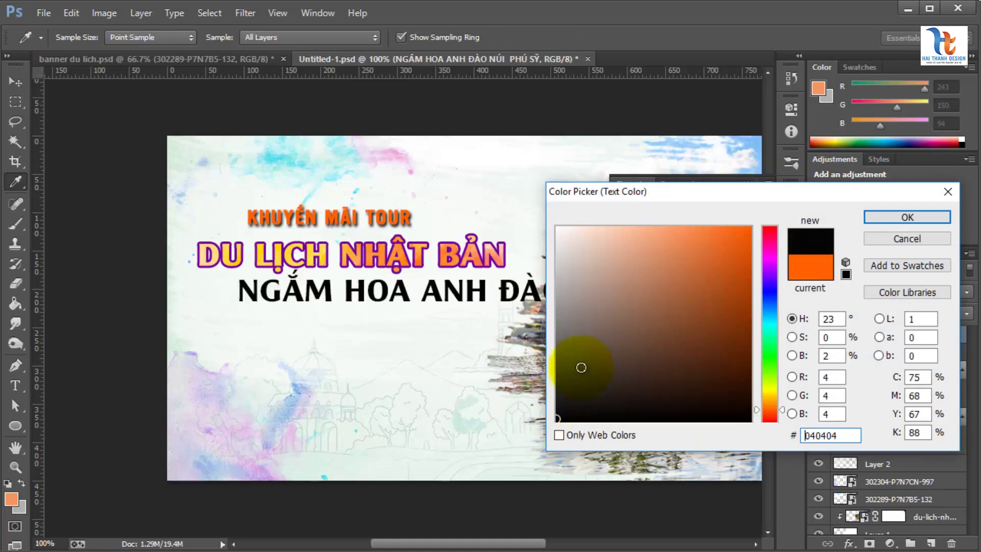
pyautogui.click(896, 218)
pyautogui.click(642, 226)
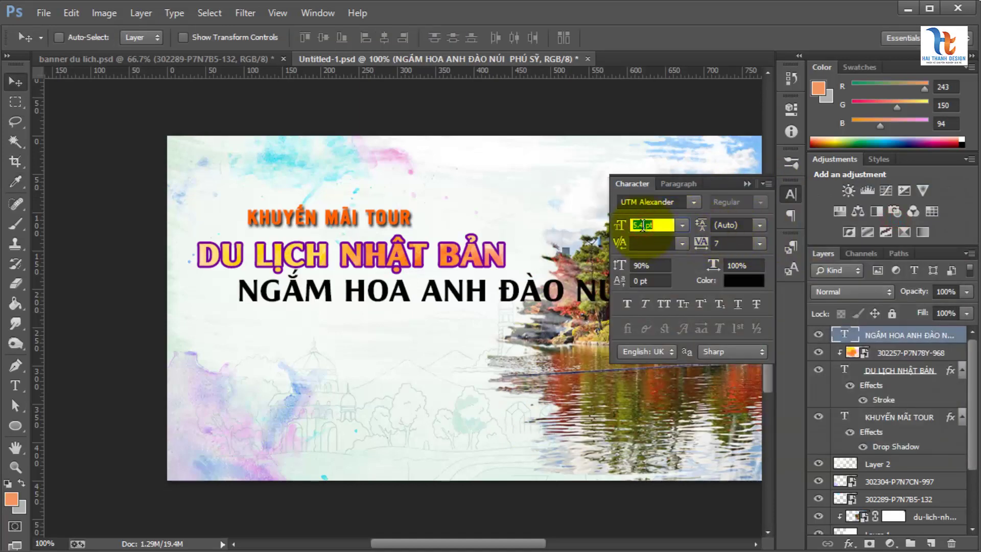
pyautogui.write('5,4')
pyautogui.press('Return')
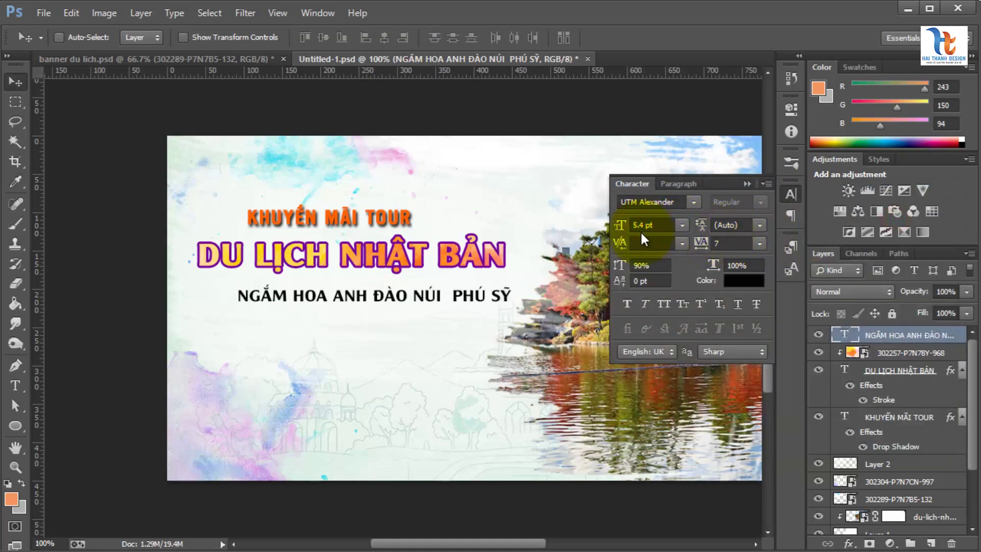
# - Try Tekton Pro, UTM A&S Graceland and UTM Agin as fonts for the "NGẮM HOA ANH ĐÀO NÚI PHÚ SỸ" line
pyautogui.click(652, 201)
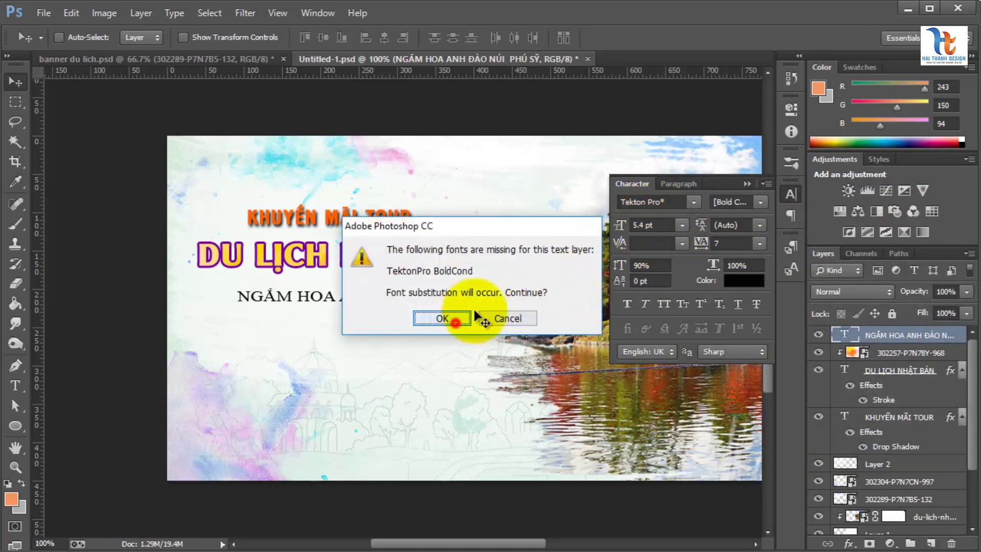
pyautogui.click(454, 320)
pyautogui.click(694, 202)
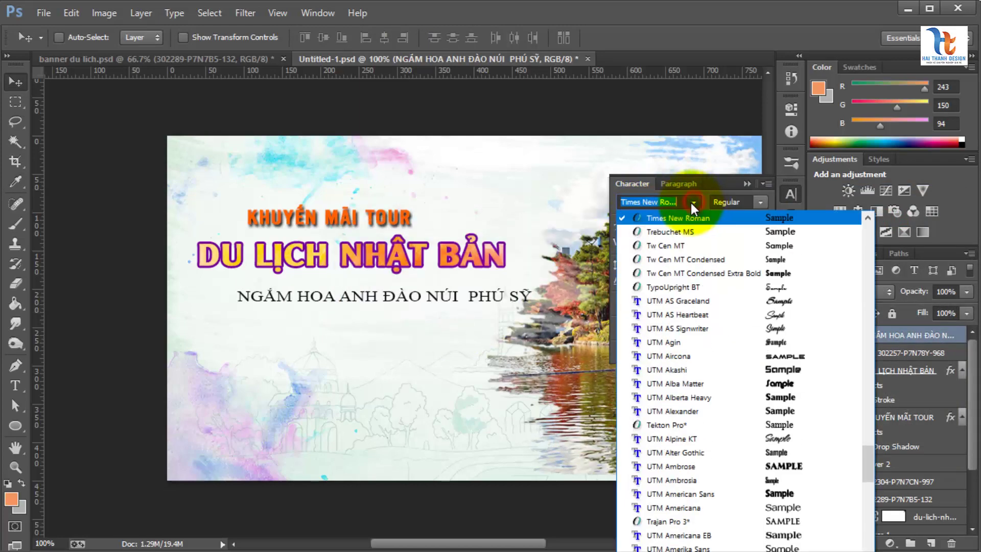
pyautogui.click(693, 203)
pyautogui.click(670, 201)
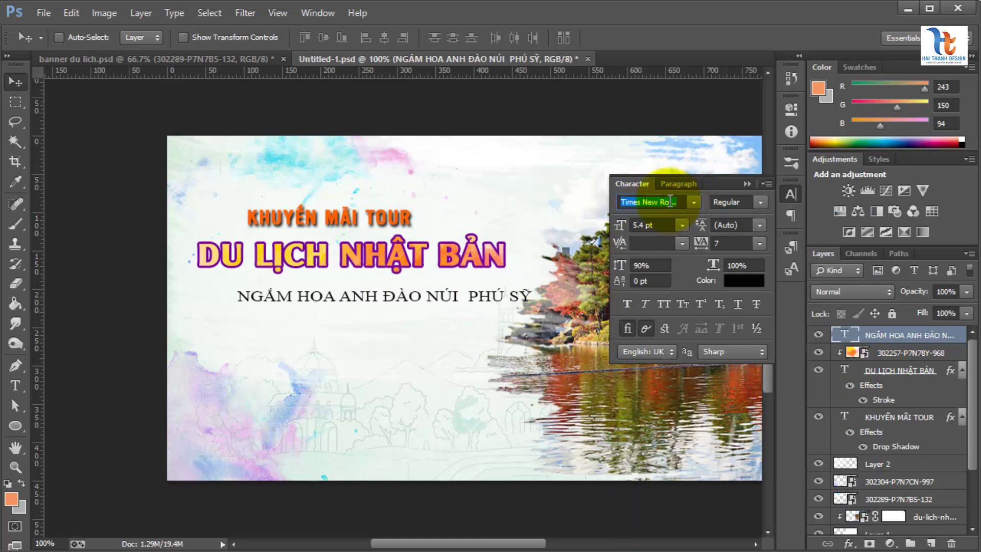
pyautogui.write('UTM A&S Gra')
pyautogui.press('Return')
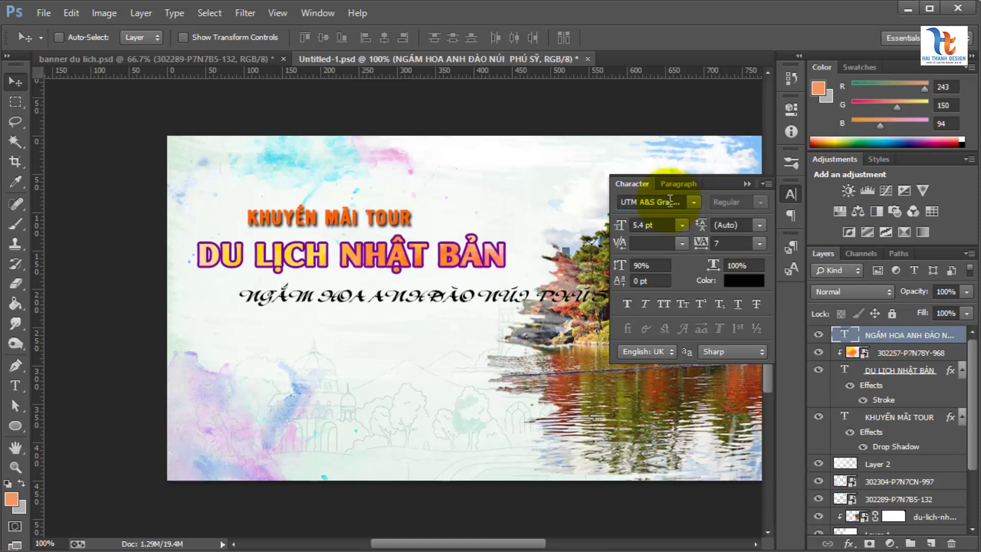
pyautogui.press('Down')
pyautogui.press('Down')
pyautogui.press('Down')
pyautogui.press('Down')
pyautogui.press('Down')
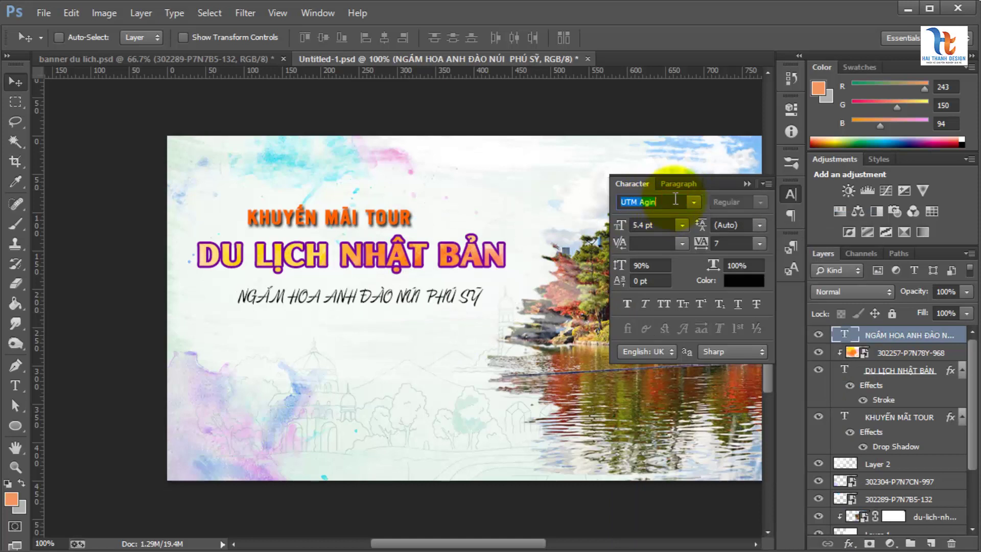
# - Change the font of the "NGẮM HOA ANH ĐÀO NÚI PHÚ SỸ" line to Source Sans Pro
pyautogui.write('Times New Ro...')
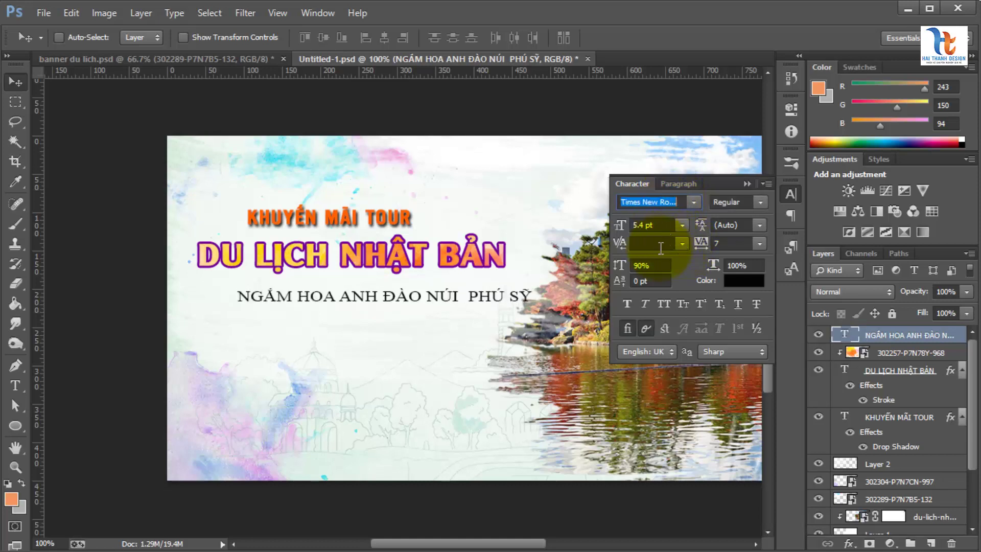
pyautogui.press('Up')
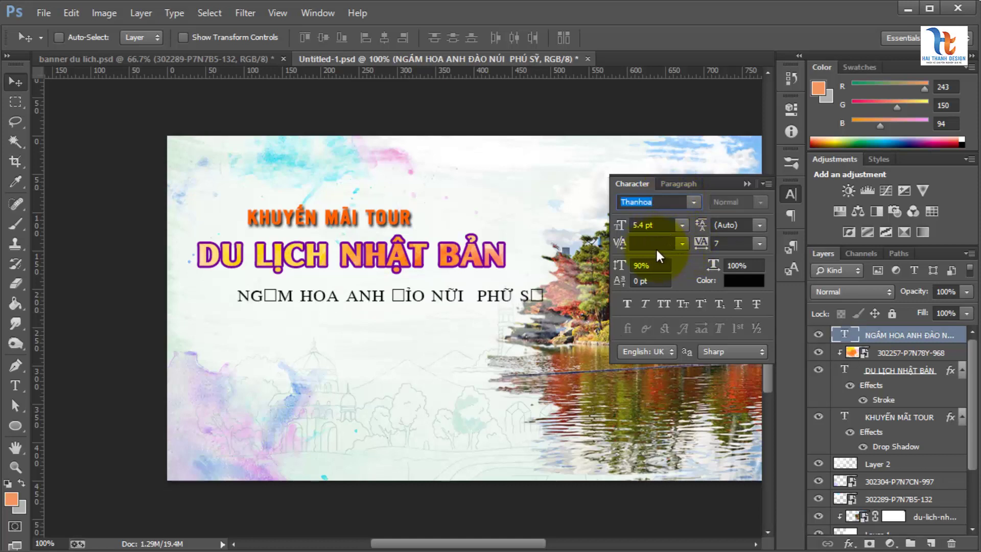
pyautogui.press('Down')
pyautogui.press('Up')
pyautogui.press('Up')
pyautogui.press('Up')
pyautogui.press('Up')
pyautogui.press('Up')
pyautogui.press('Up')
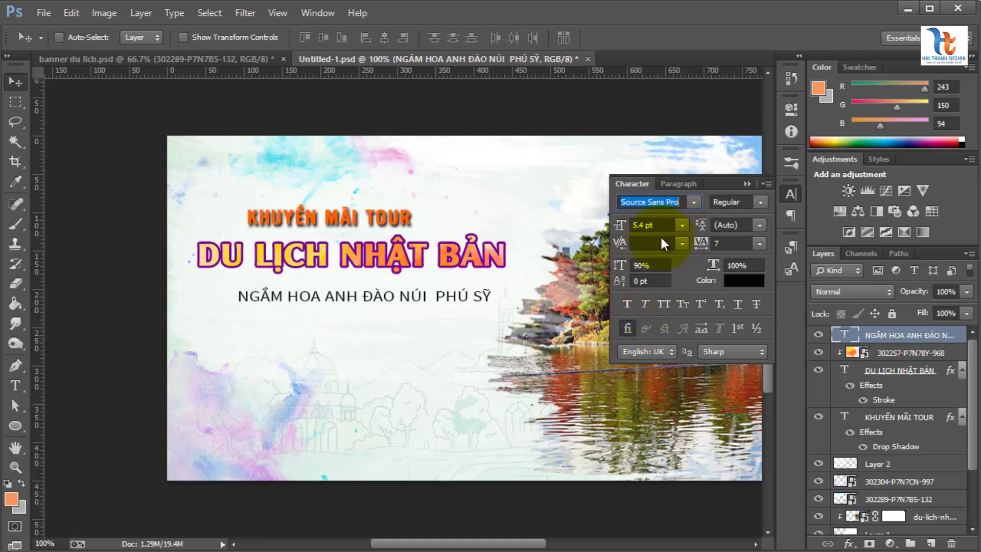
# - Apply faux bold to the "NGẮM HOA ANH ĐÀO NÚI PHÚ SỸ" line and move it closer beneath the main heading
pyautogui.click(754, 204)
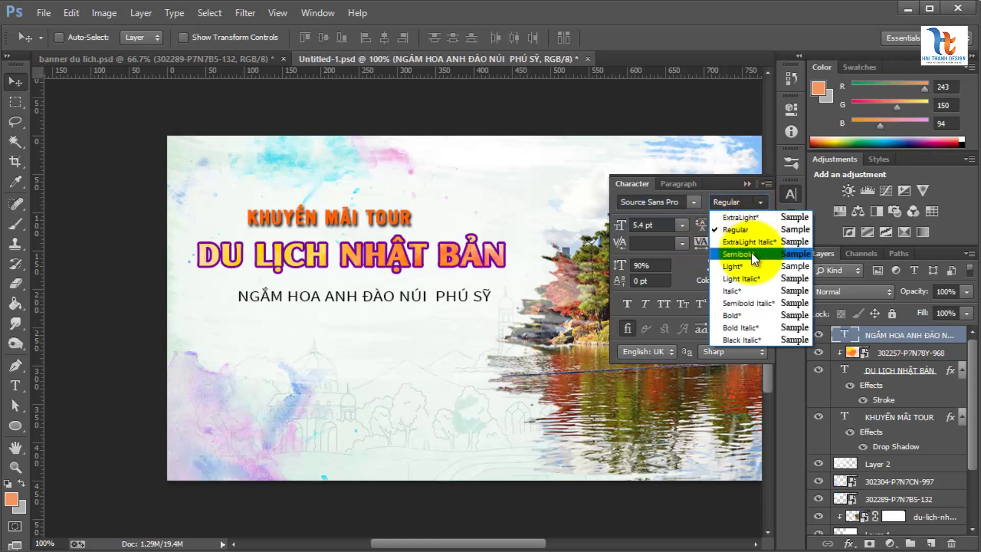
pyautogui.click(760, 202)
pyautogui.click(628, 304)
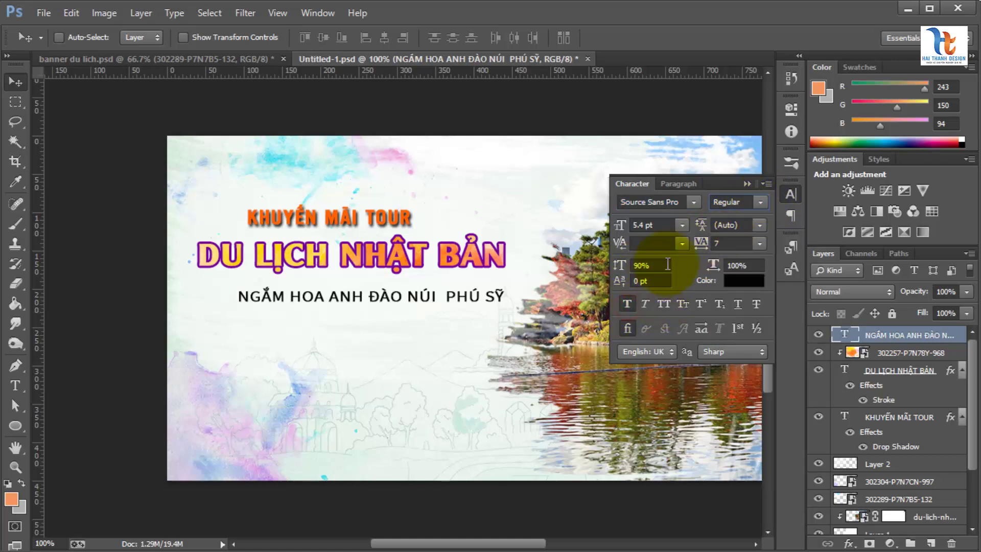
pyautogui.click(746, 185)
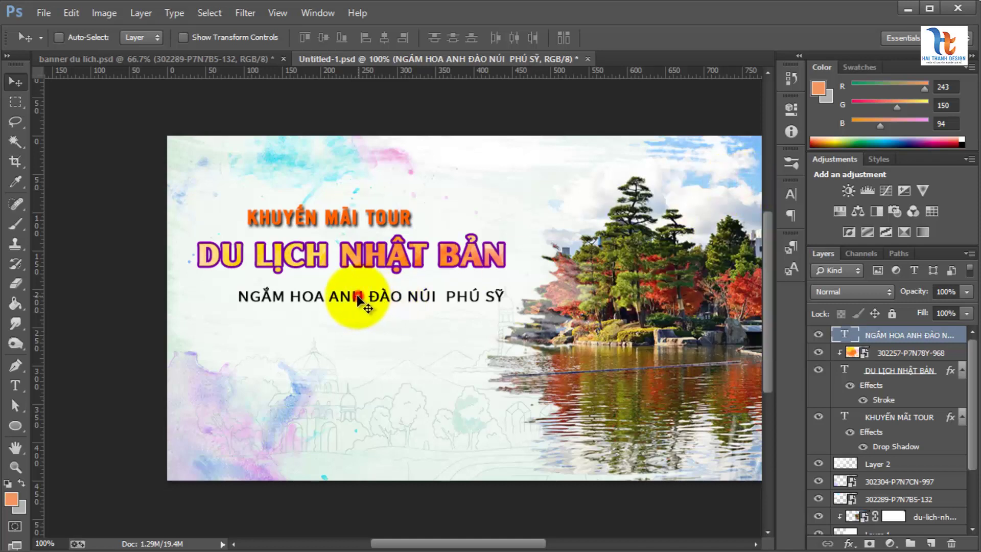
pyautogui.moveTo(357, 302); pyautogui.dragTo(341, 291)
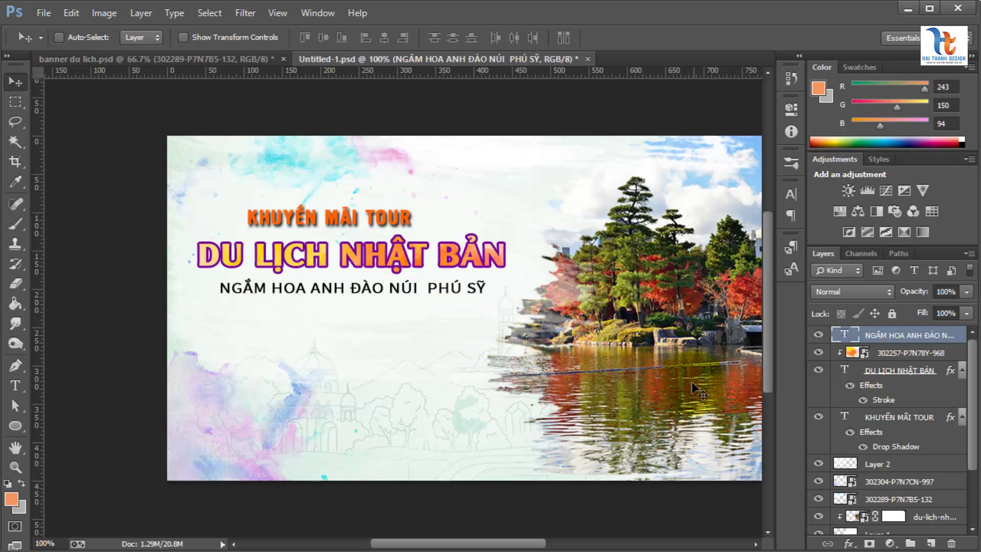
# - Group the "DU LỊCH NHẬT BẢN" text layer with its clipped orange watercolor layer
pyautogui.click(899, 353)
pyautogui.keyDown('shift'); pyautogui.click(910, 373); pyautogui.keyUp('shift')
pyautogui.hotkey('ctrl', 'g')
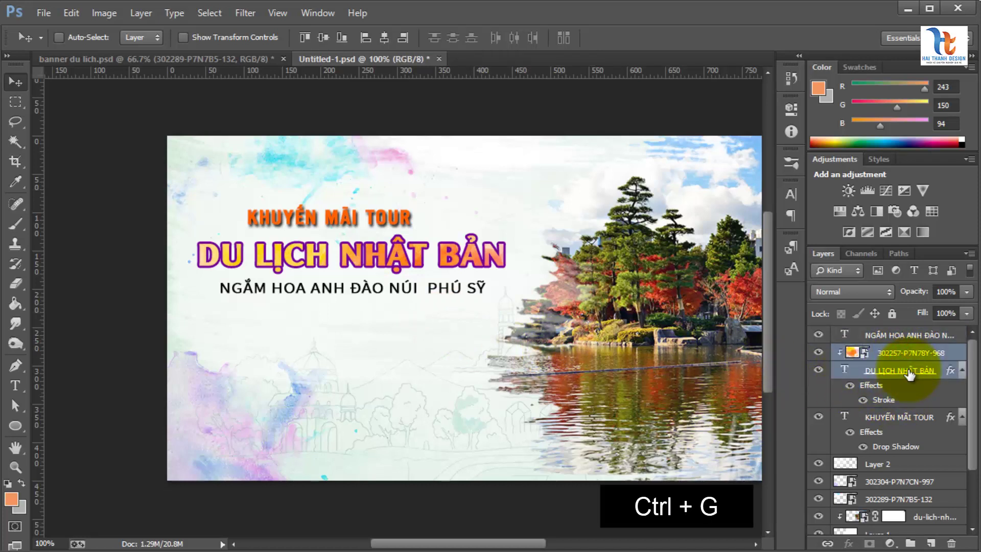
# - Align the two outer text lines and the heading group on their horizontal centers, then move all three slightly up
pyautogui.click(899, 335)
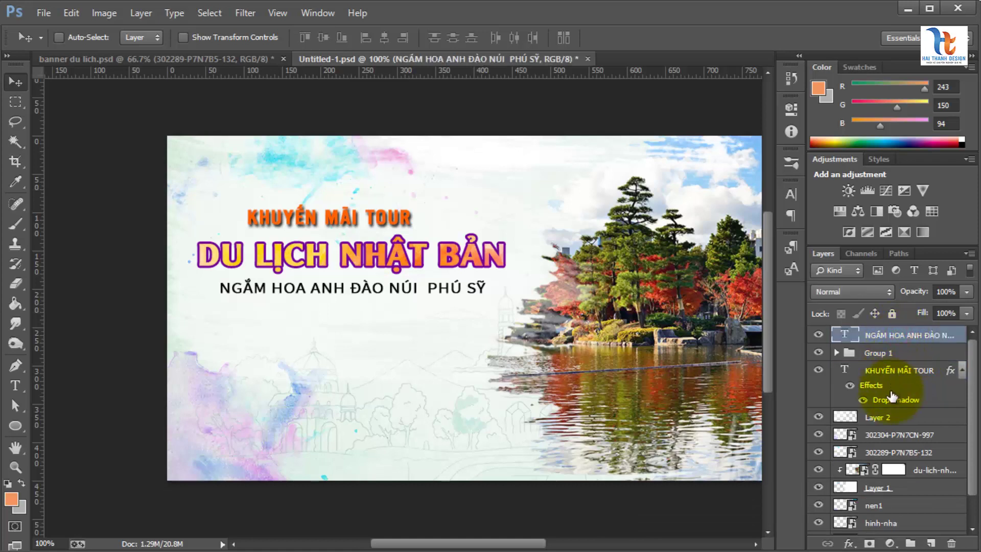
pyautogui.keyDown('shift'); pyautogui.click(892, 374); pyautogui.keyUp('shift')
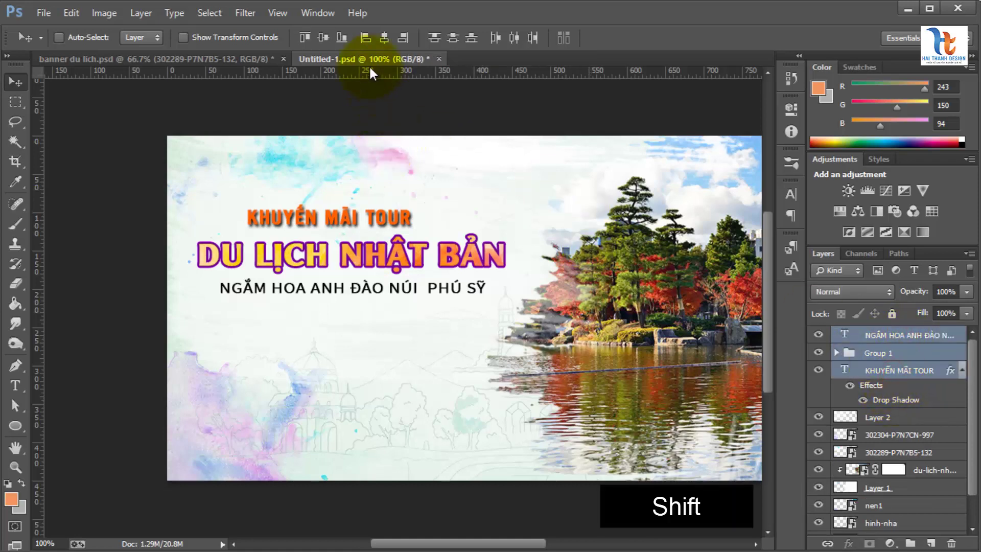
pyautogui.click(384, 38)
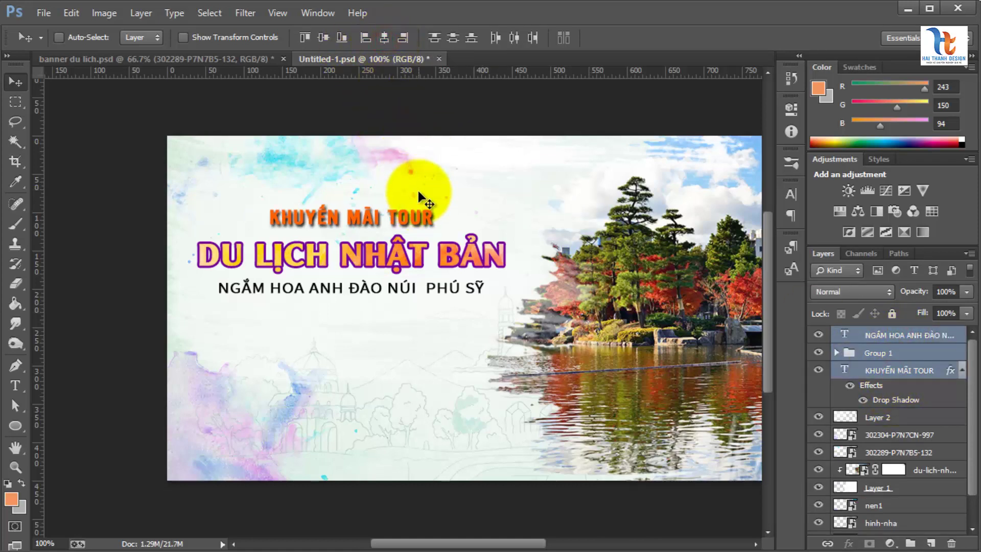
pyautogui.moveTo(425, 196); pyautogui.dragTo(425, 193)
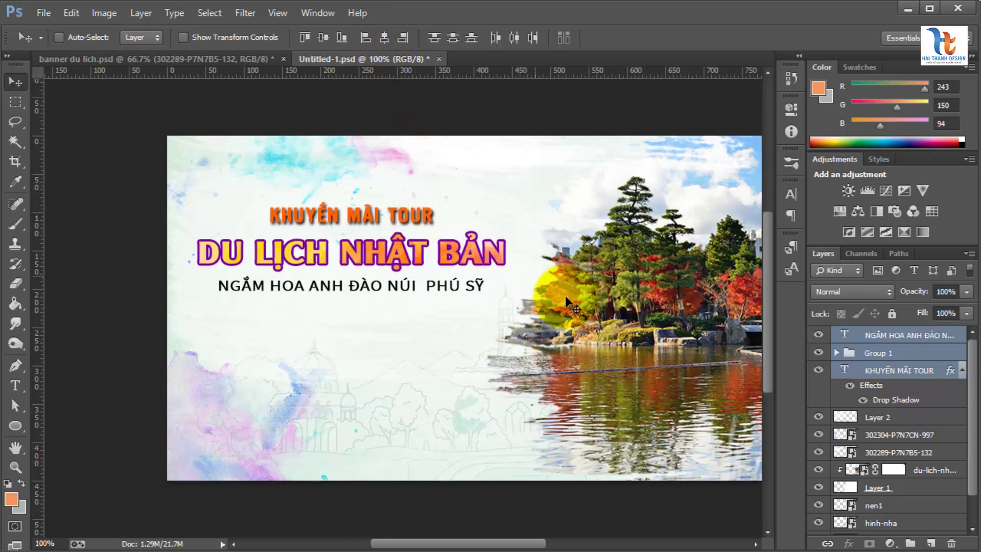
# - Draw a rounded rectangle about 256 × 44 px with 20 px corner radius below the "NGẮM HOA ANH ĐÀO NÚI PHÚ SỸ" line
pyautogui.click(900, 334)
pyautogui.click(14, 425)
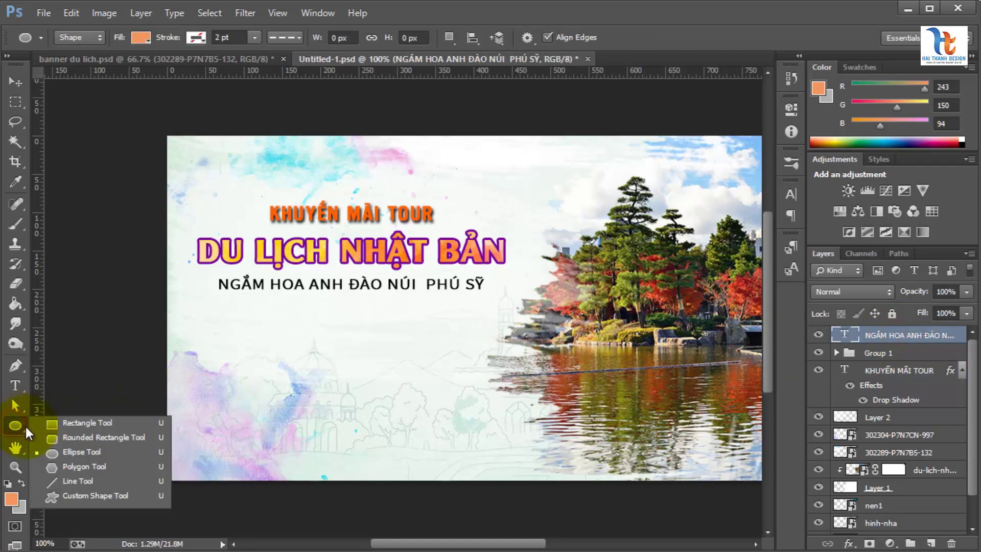
pyautogui.click(66, 437)
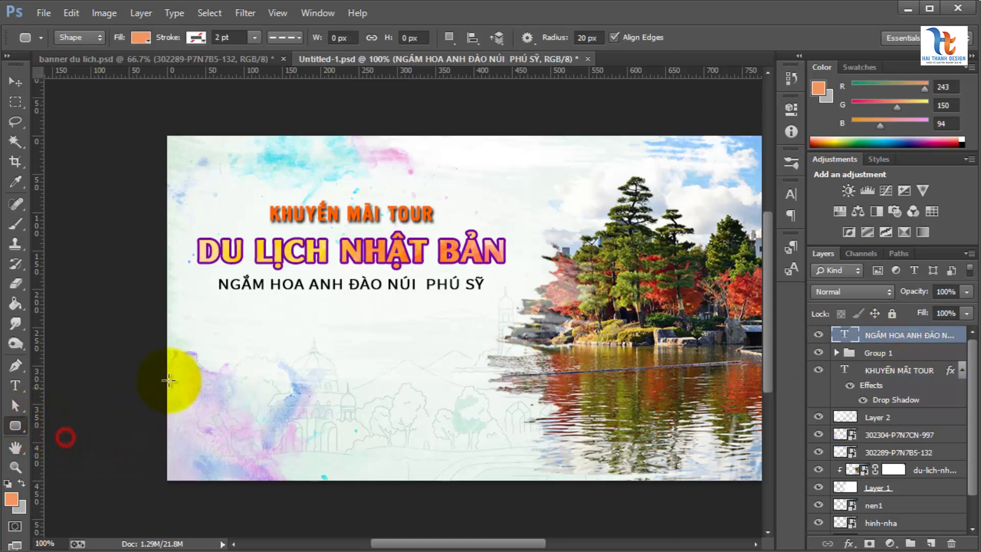
pyautogui.click(582, 38)
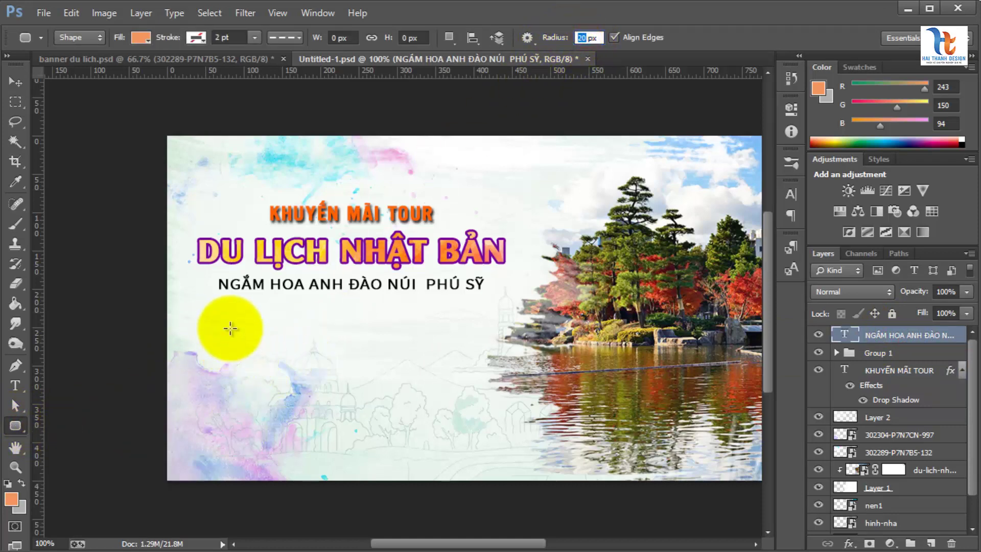
pyautogui.moveTo(236, 305); pyautogui.dragTo(431, 339)
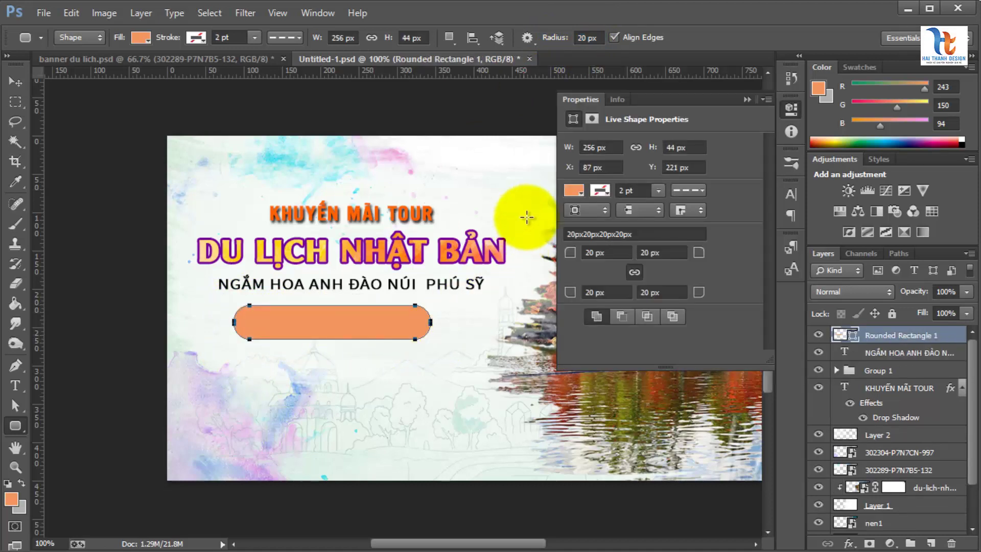
# - Fill the rounded rectangle with the saturated orange from the recently used colors
pyautogui.click(573, 192)
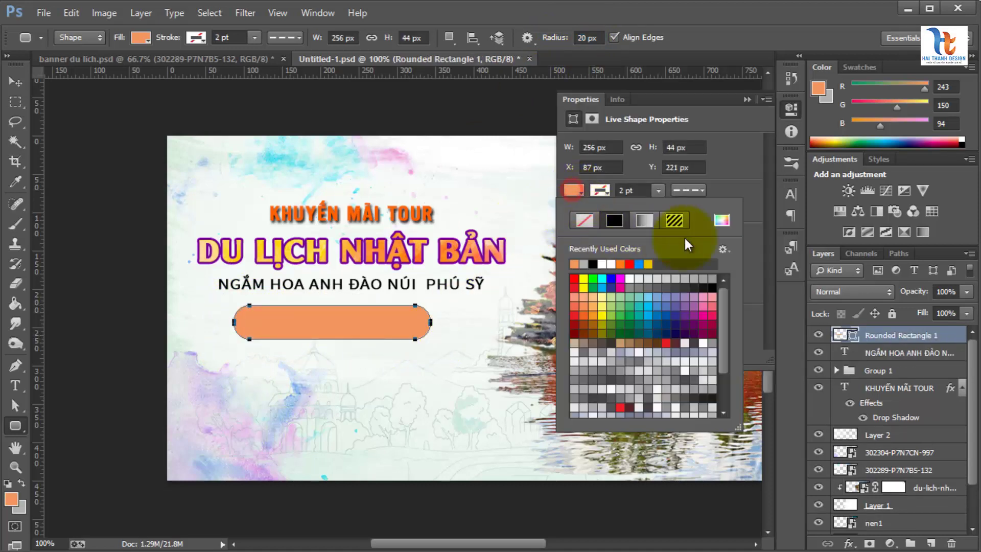
pyautogui.click(622, 263)
pyautogui.click(749, 99)
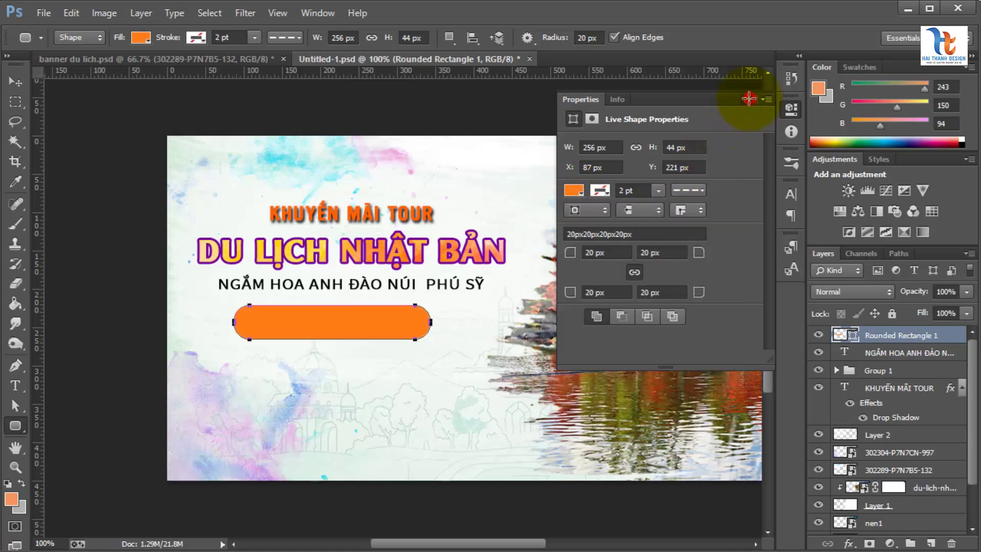
# - Move the orange rounded rectangle up and to the right, centered just below the "NGẮM HOA ANH ĐÀO NÚI PHÚ SỸ" line
pyautogui.click(749, 100)
pyautogui.click(16, 83)
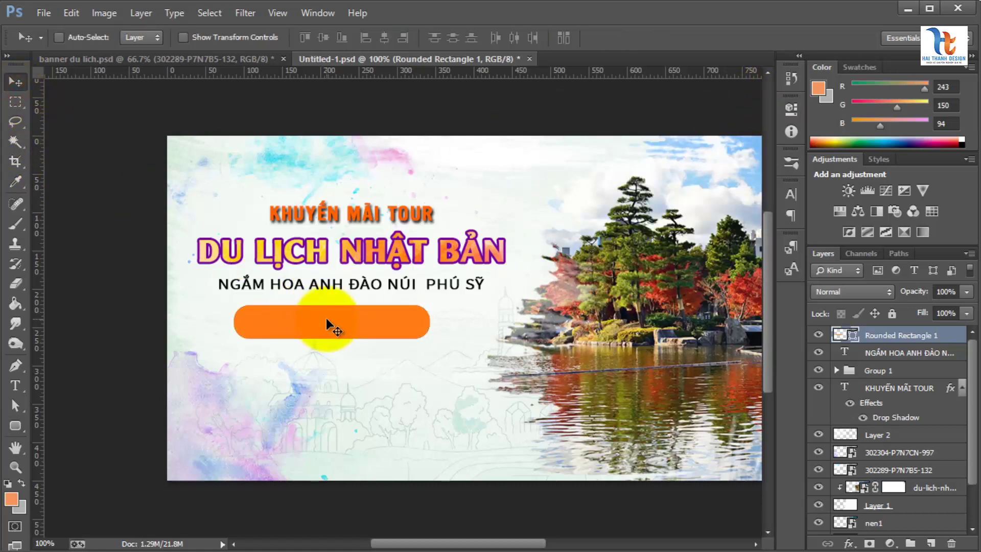
pyautogui.moveTo(326, 318); pyautogui.dragTo(345, 313)
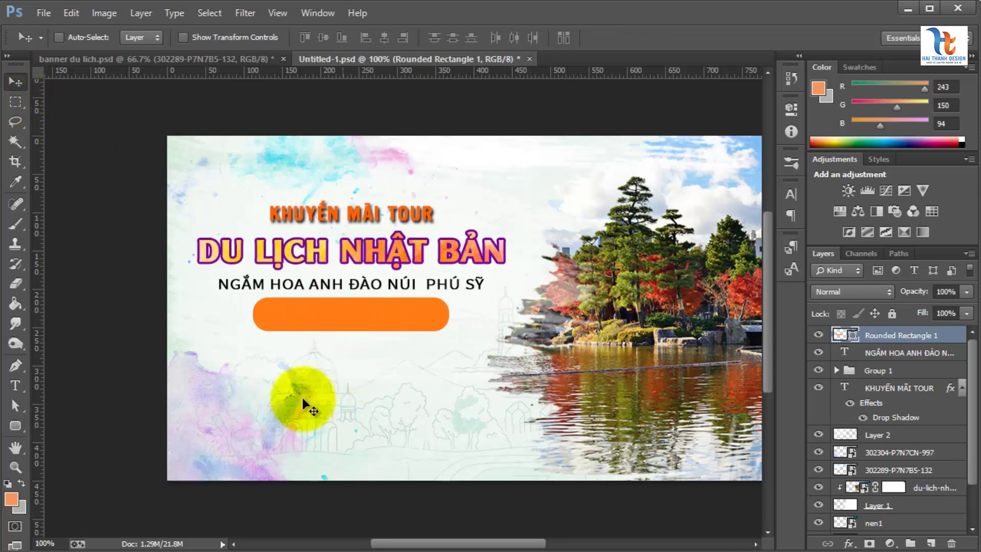
# - Add the text "GIÁ 3.500.000 VNĐ" and place it on the orange rounded rectangle
pyautogui.click(17, 387)
pyautogui.click(260, 375)
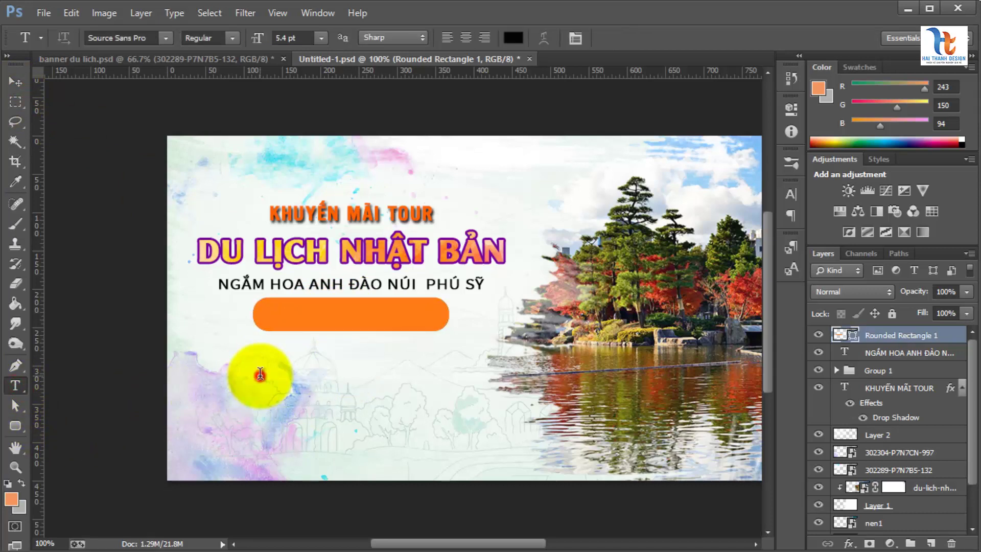
pyautogui.write('GIÁ 3.500.000 VN')
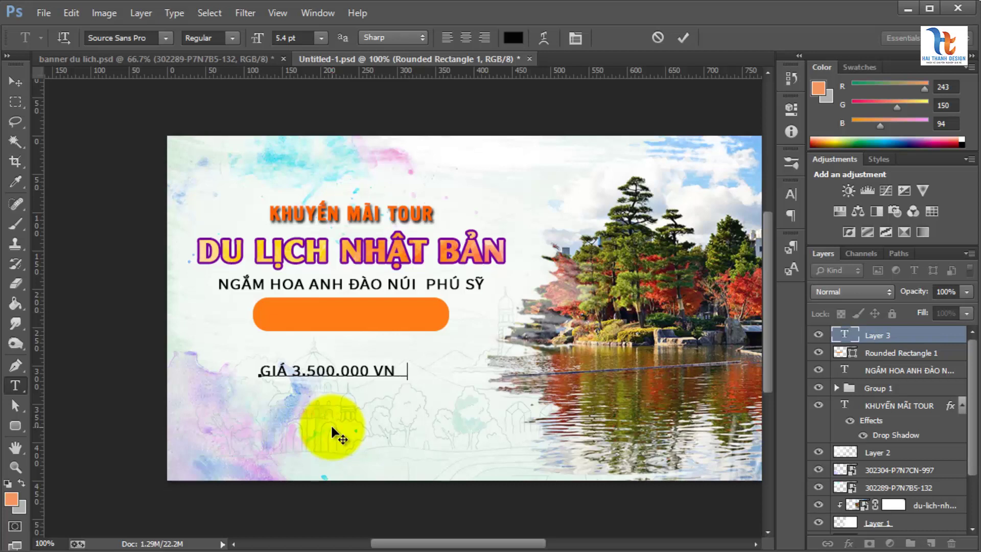
pyautogui.write('Đ')
pyautogui.click(16, 85)
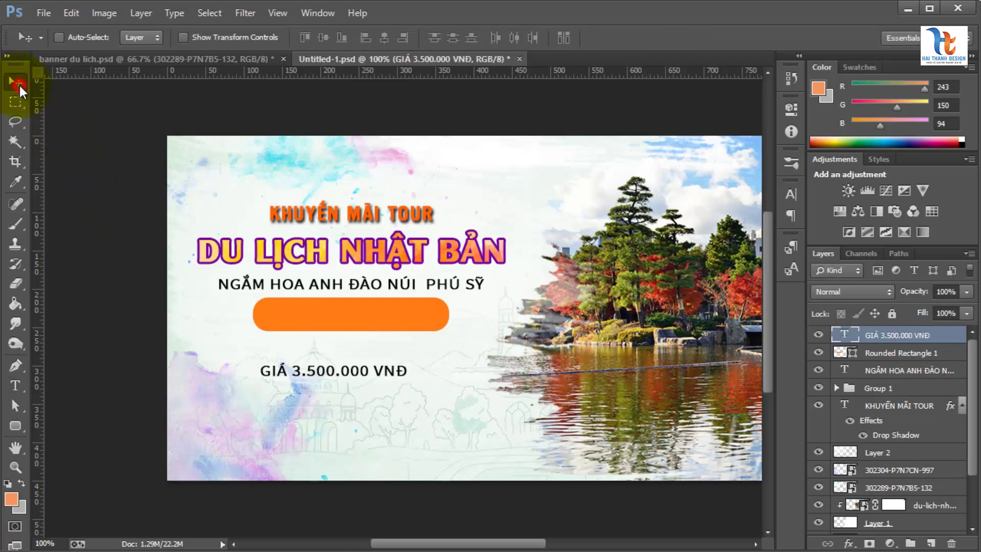
pyautogui.moveTo(359, 376); pyautogui.dragTo(357, 321)
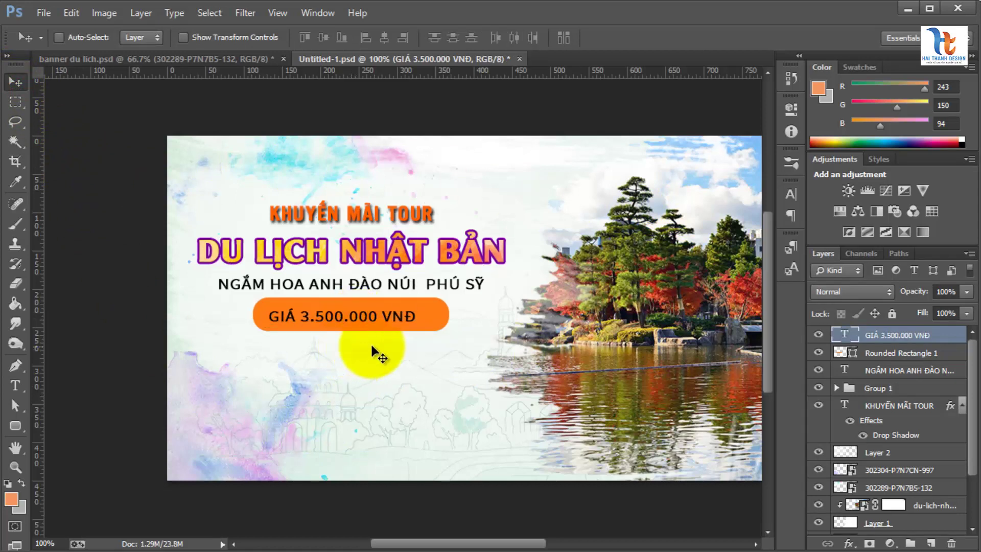
# - Enlarge the "GIÁ 3.500.000 VNĐ" text with Free Transform to roughly the width of the line above it
pyautogui.hotkey('ctrl', 't')
pyautogui.moveTo(416, 327); pyautogui.dragTo(485, 358)
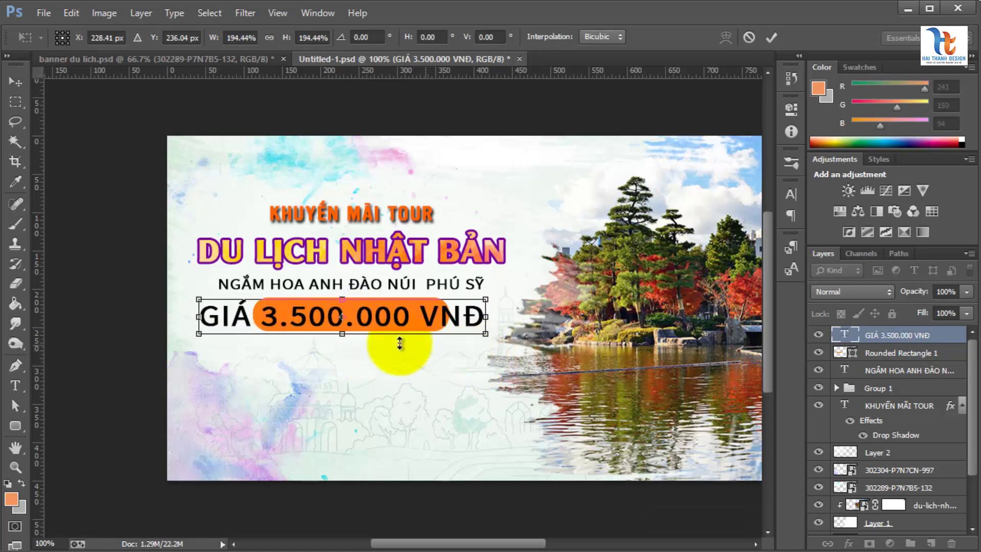
pyautogui.moveTo(308, 323); pyautogui.dragTo(325, 322)
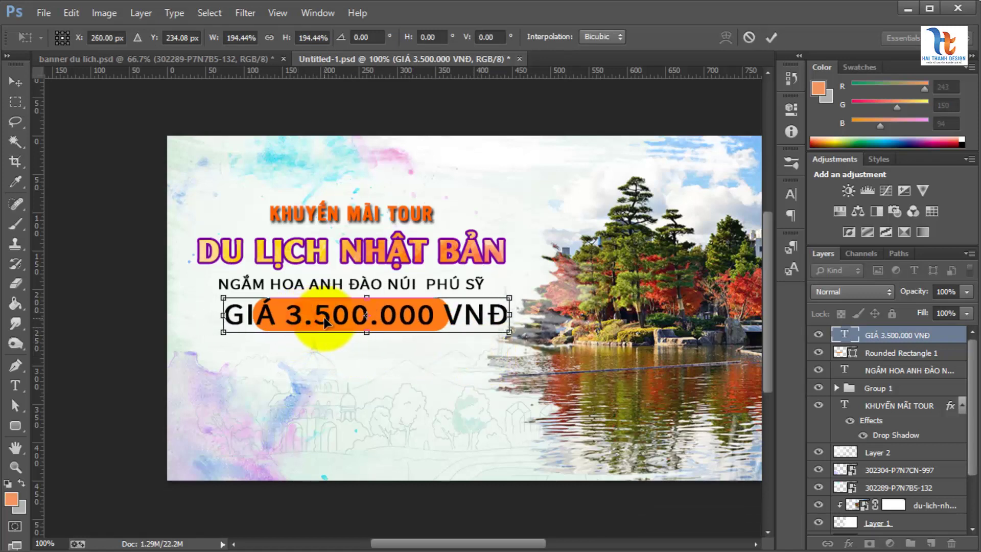
pyautogui.moveTo(510, 298); pyautogui.dragTo(504, 298)
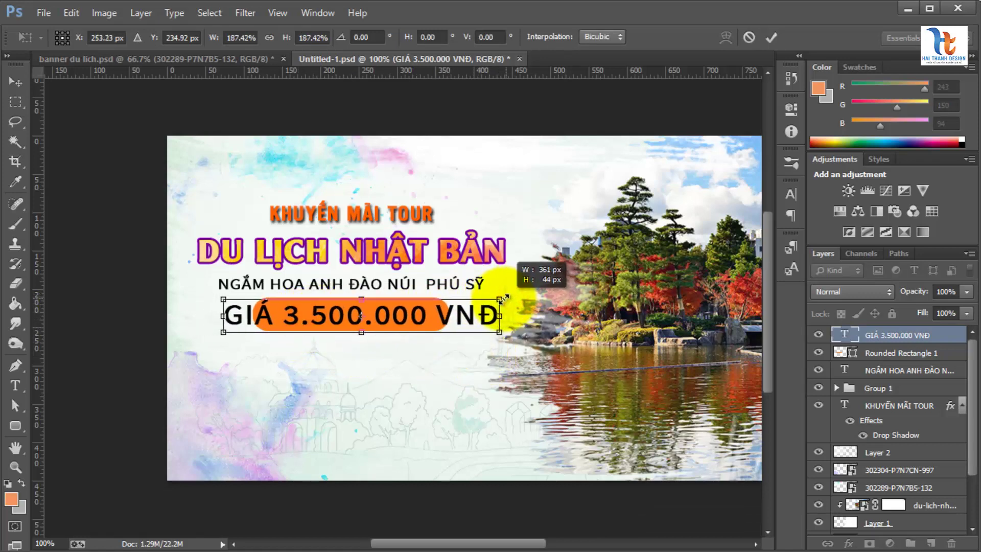
pyautogui.press('Return')
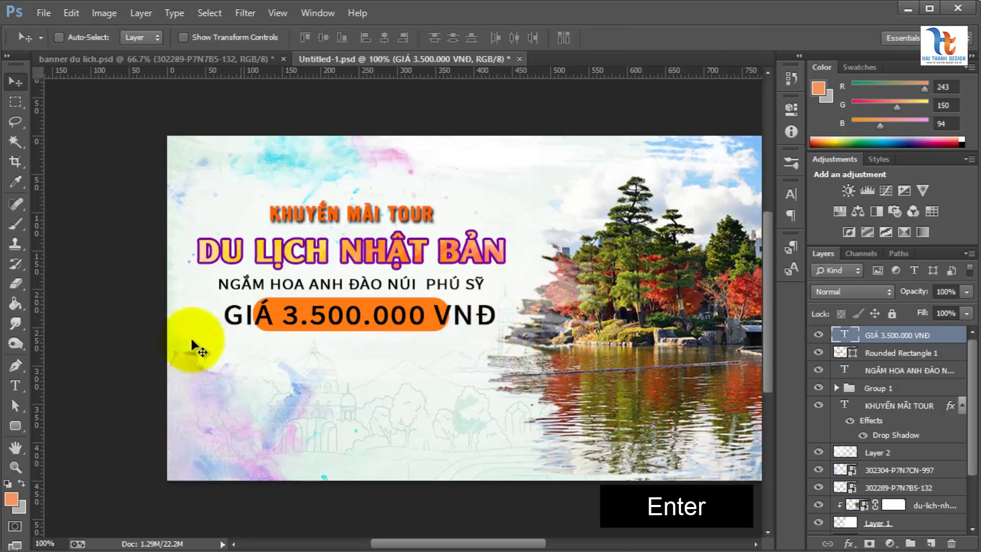
# - Reduce the font size of "VNĐ" in the price text to 5.03 pt
pyautogui.click(27, 381)
pyautogui.moveTo(427, 319); pyautogui.dragTo(498, 320)
pyautogui.click(790, 194)
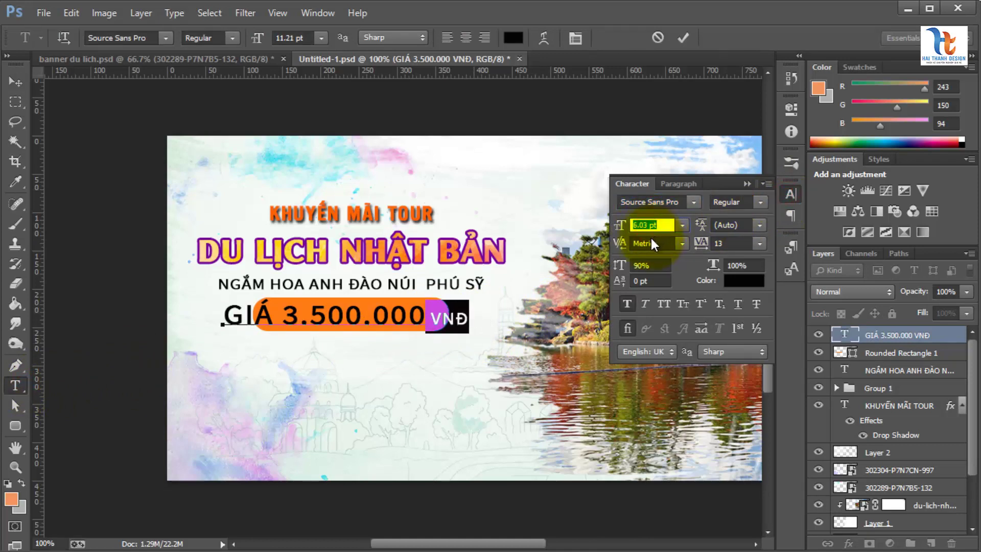
pyautogui.press('Down')
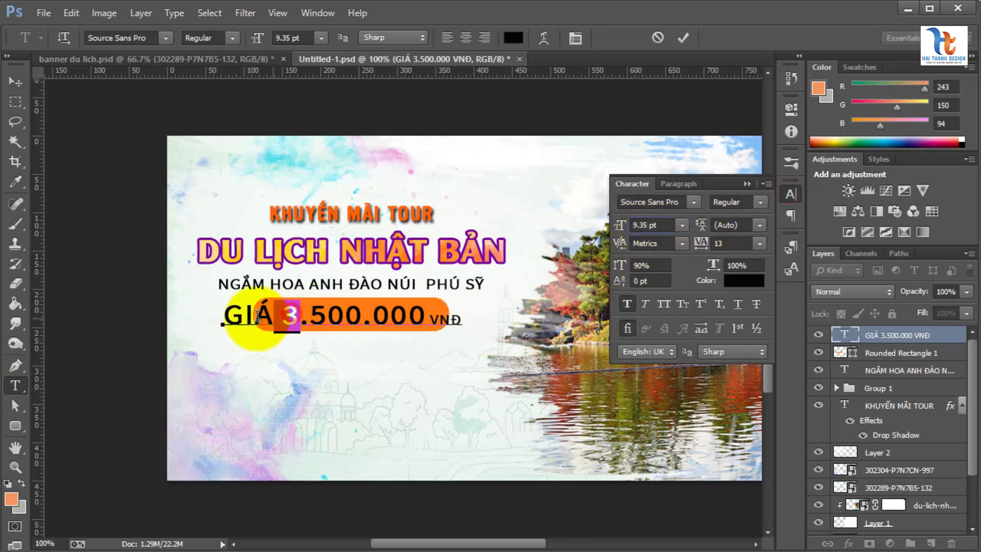
# - Reduce the font size of "GIÁ" in the price text to match the small "VNĐ"
pyautogui.moveTo(255, 313); pyautogui.dragTo(283, 313)
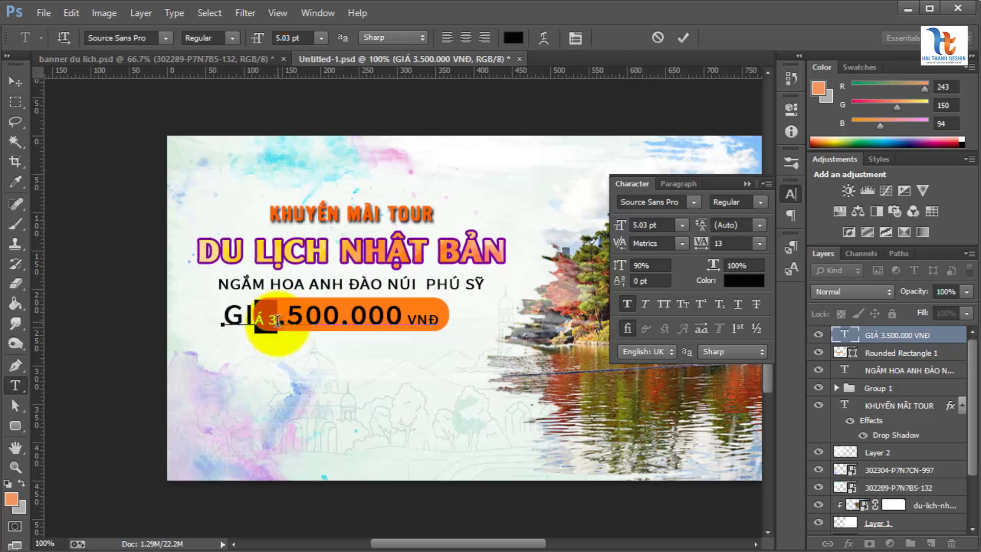
pyautogui.hotkey('ctrl', 'z')
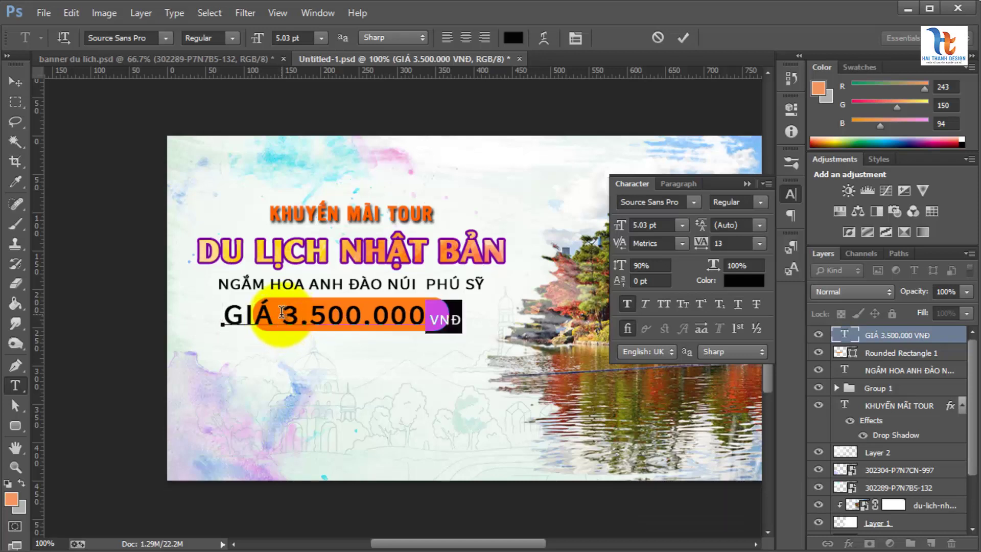
pyautogui.moveTo(278, 322); pyautogui.dragTo(208, 329)
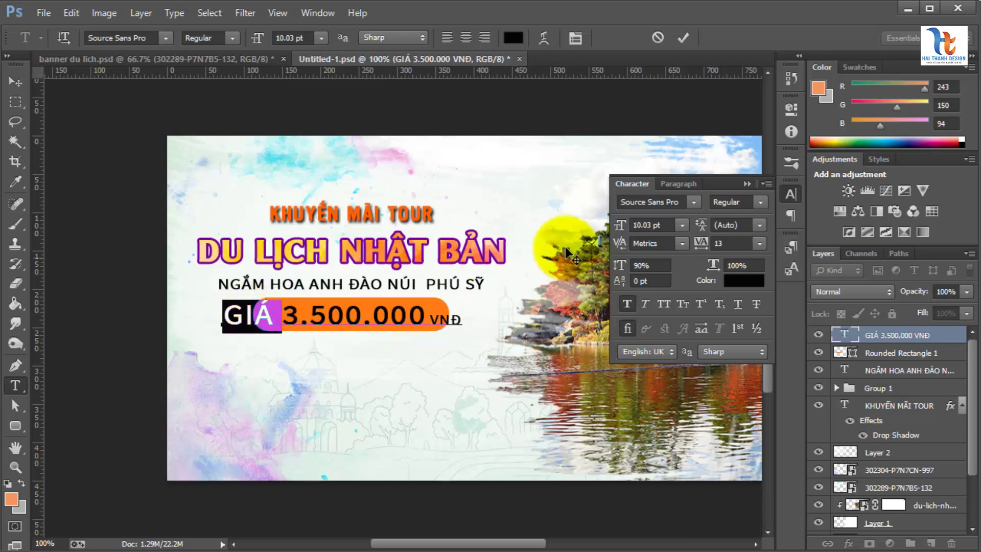
pyautogui.scroll(-4, 655, 226)
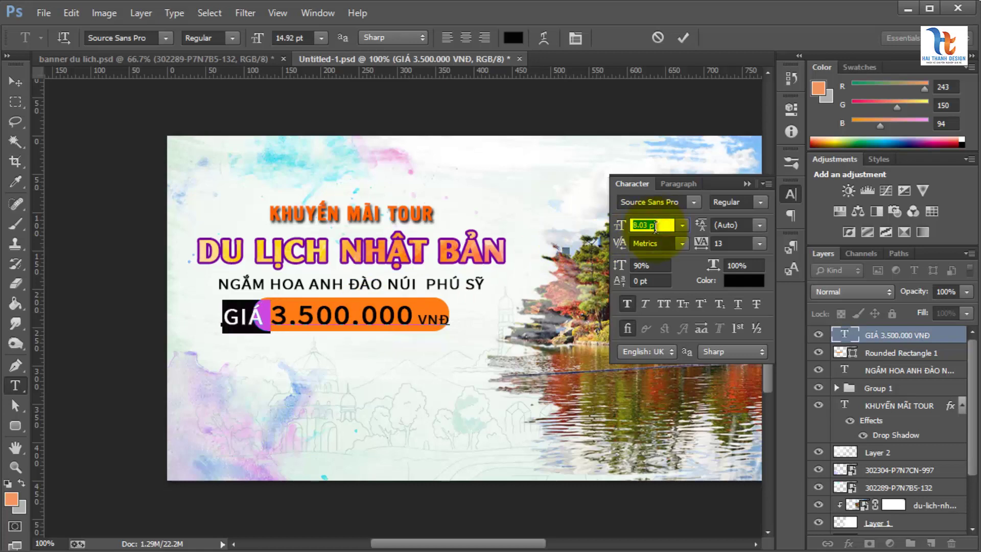
pyautogui.click(748, 184)
pyautogui.click(22, 81)
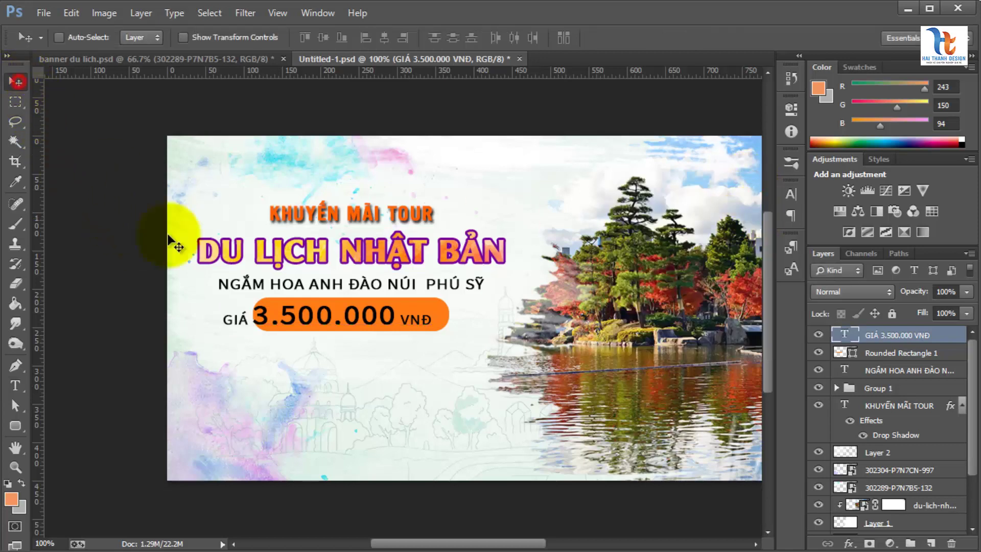
# - Set the price text's tracking to 0 and center the text over the orange rounded rectangle
pyautogui.moveTo(264, 322); pyautogui.dragTo(291, 317)
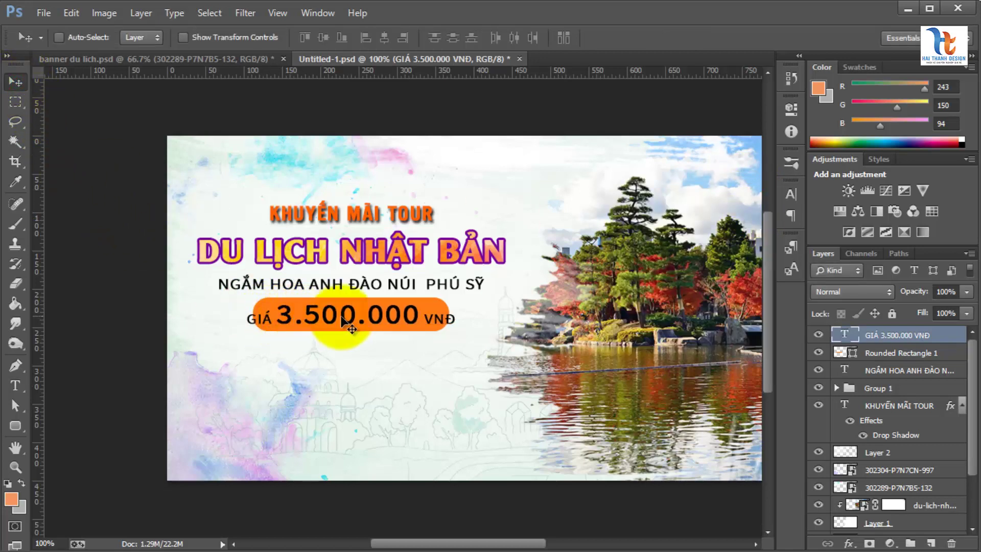
pyautogui.click(790, 195)
pyautogui.click(760, 243)
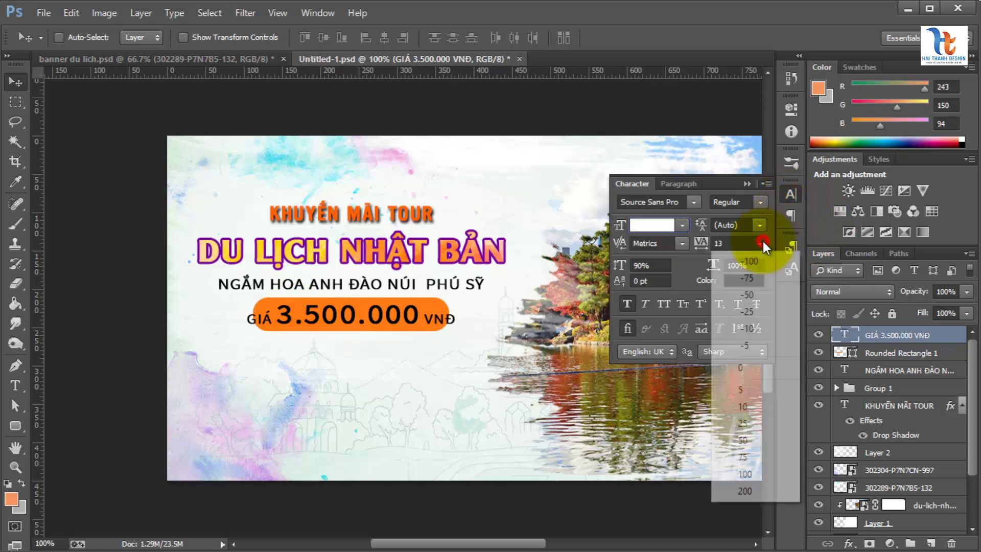
pyautogui.click(764, 339)
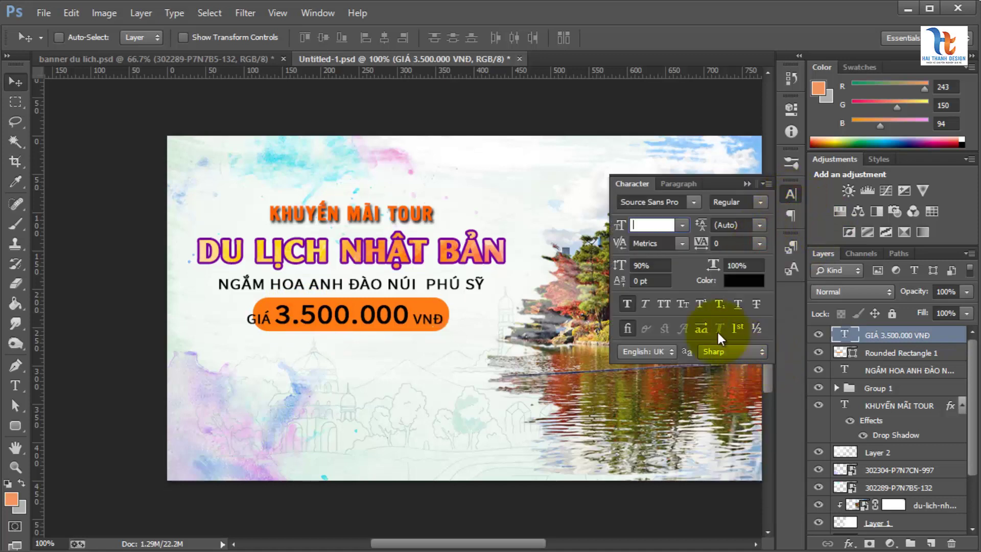
pyautogui.moveTo(335, 320); pyautogui.dragTo(342, 319)
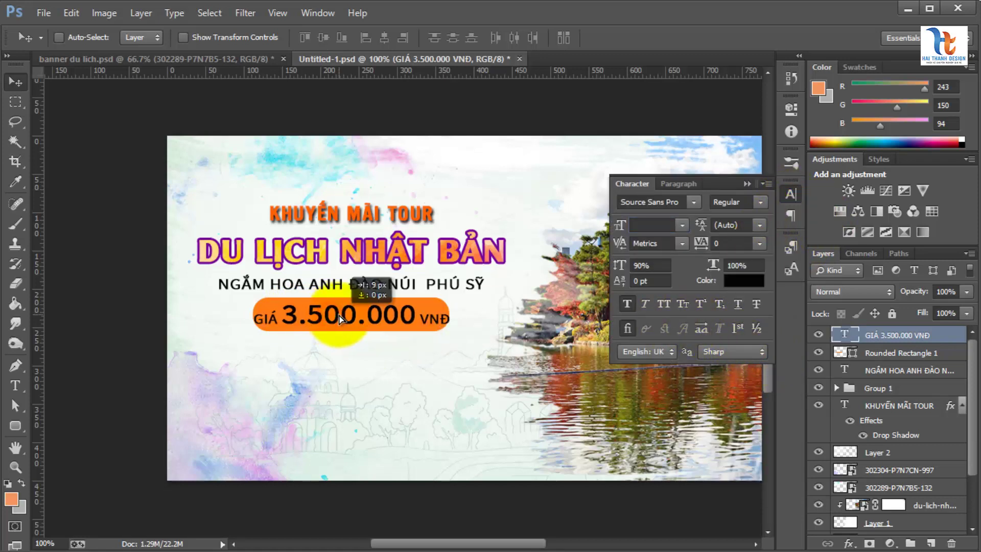
# - Scale the price text down slightly so it fits inside the orange rounded rectangle
pyautogui.hotkey('ctrl', 't')
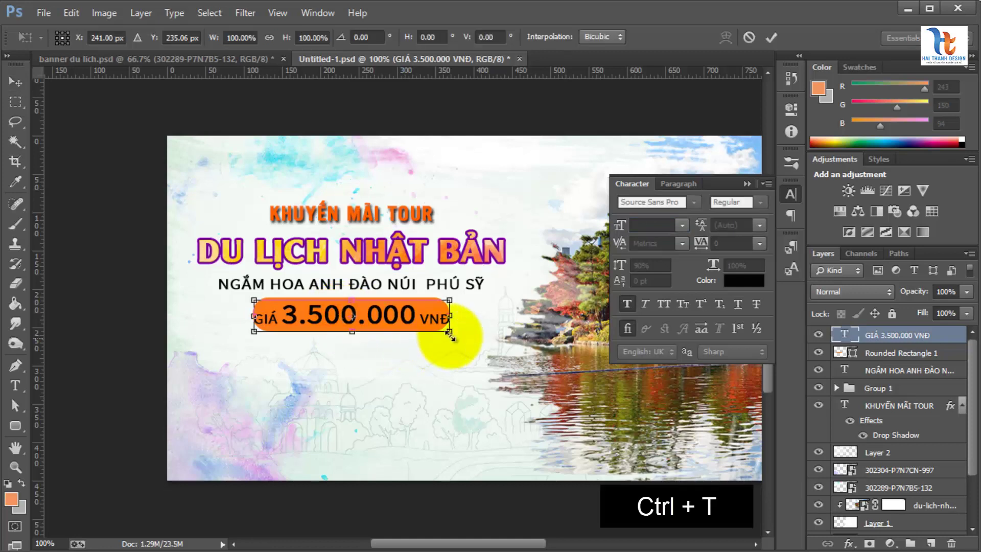
pyautogui.moveTo(445, 316); pyautogui.dragTo(445, 317)
pyautogui.press('Return')
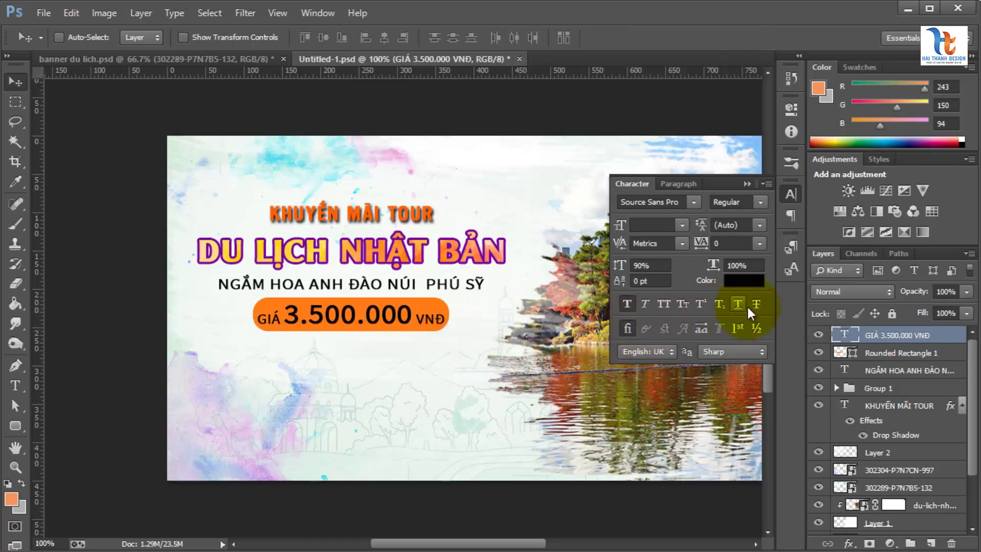
# - Change the price text color to white (ffffff)
pyautogui.click(743, 280)
pyautogui.click(557, 228)
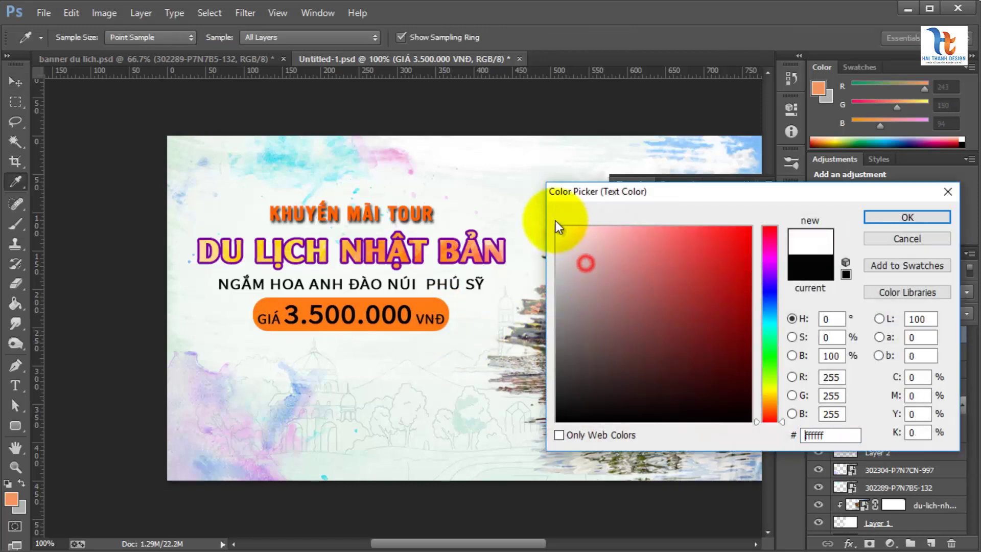
pyautogui.click(887, 214)
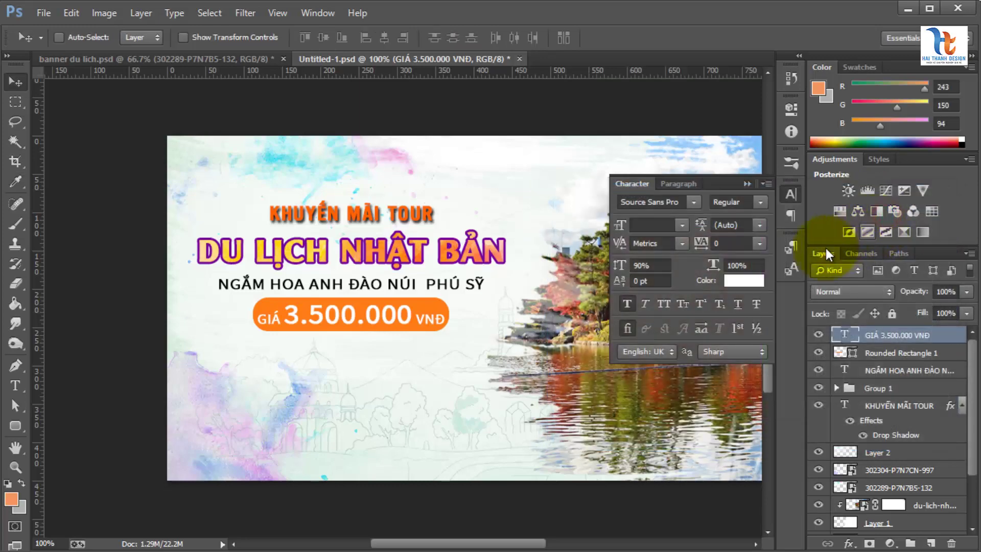
pyautogui.click(754, 187)
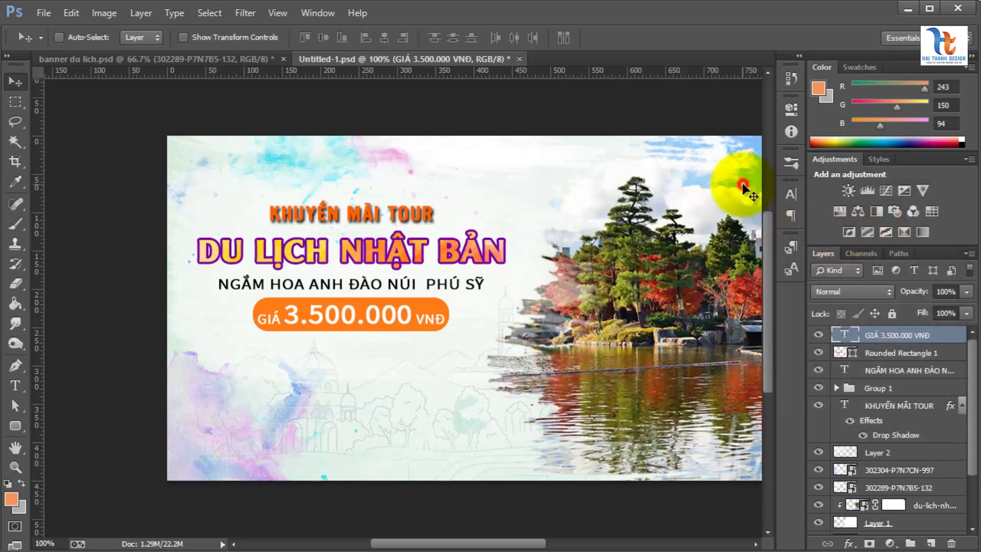
# - Group the price text layer with the rounded rectangle layer
pyautogui.keyDown('shift'); pyautogui.click(902, 357); pyautogui.keyUp('shift')
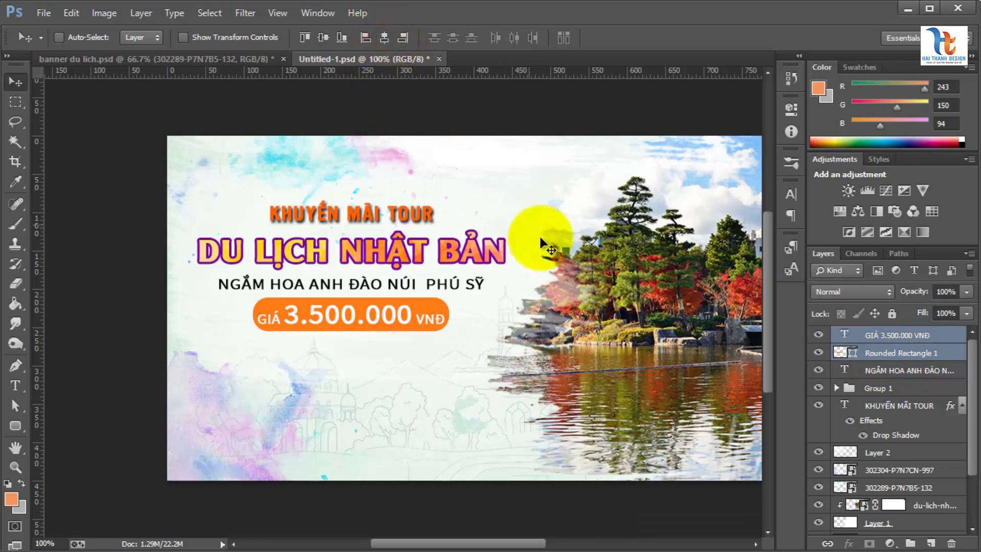
pyautogui.hotkey('ctrl', 'g')
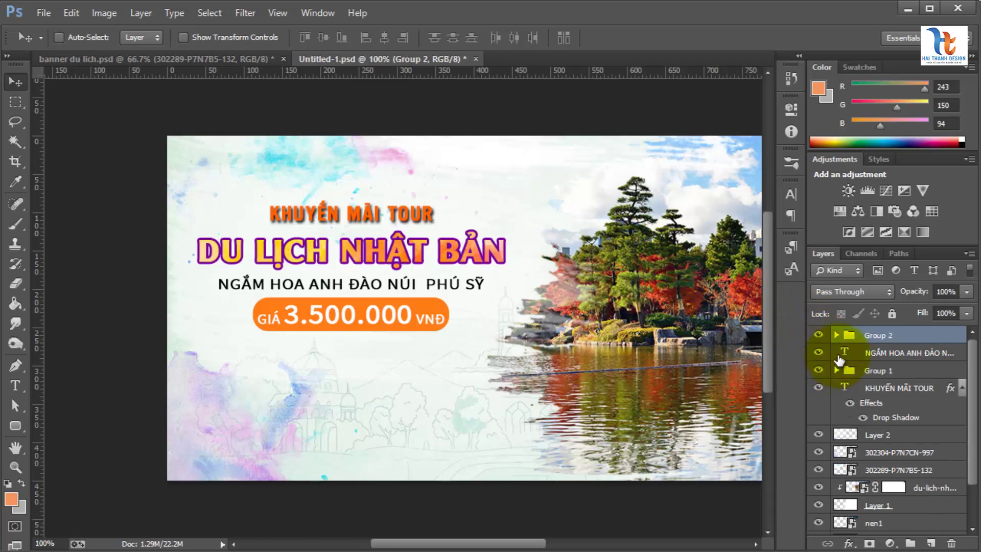
# - Align the price group and the three heading lines on their horizontal centers, then move them all slightly up
pyautogui.press('shift')
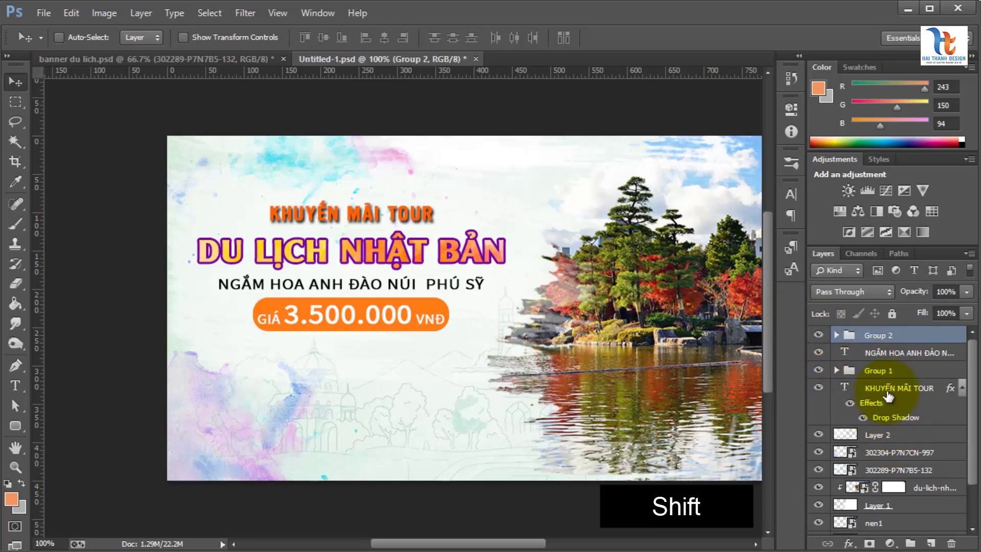
pyautogui.keyDown('shift'); pyautogui.click(890, 387); pyautogui.keyUp('shift')
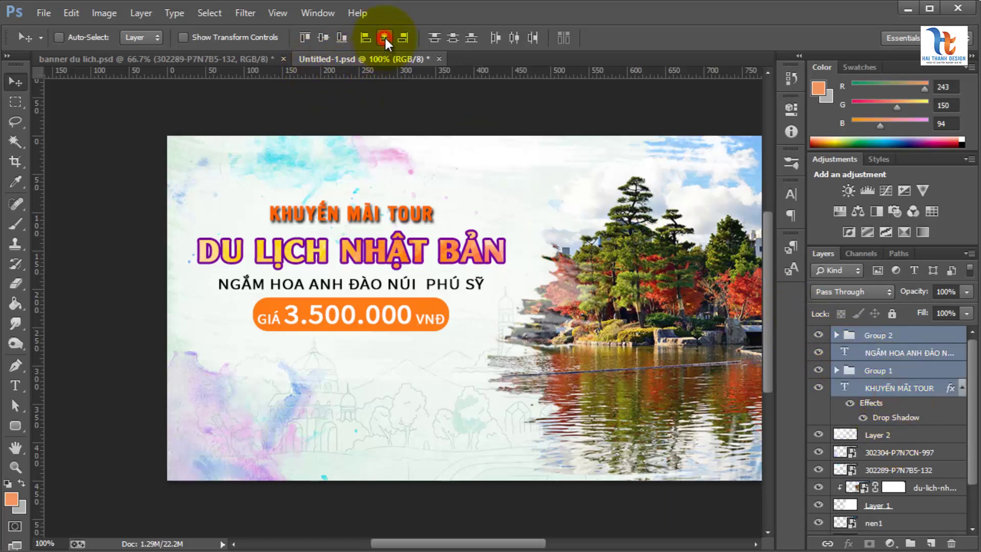
pyautogui.moveTo(495, 240); pyautogui.dragTo(491, 230)
# - Draw a circle about 109 px in diameter near the banner's lower-left corner, on a layer above the price group
pyautogui.click(898, 338)
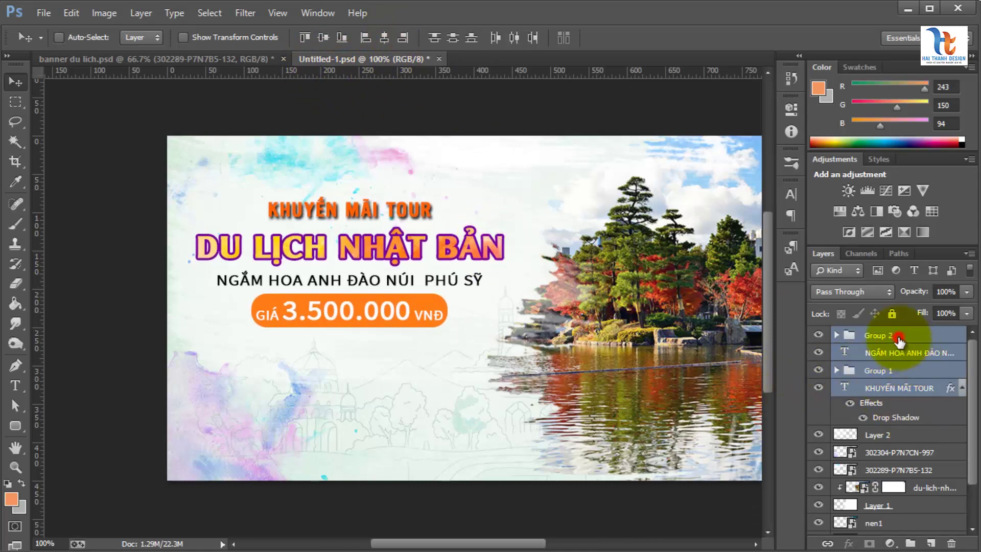
pyautogui.moveTo(18, 423); pyautogui.dragTo(76, 450)
pyautogui.moveTo(213, 375); pyautogui.dragTo(307, 458)
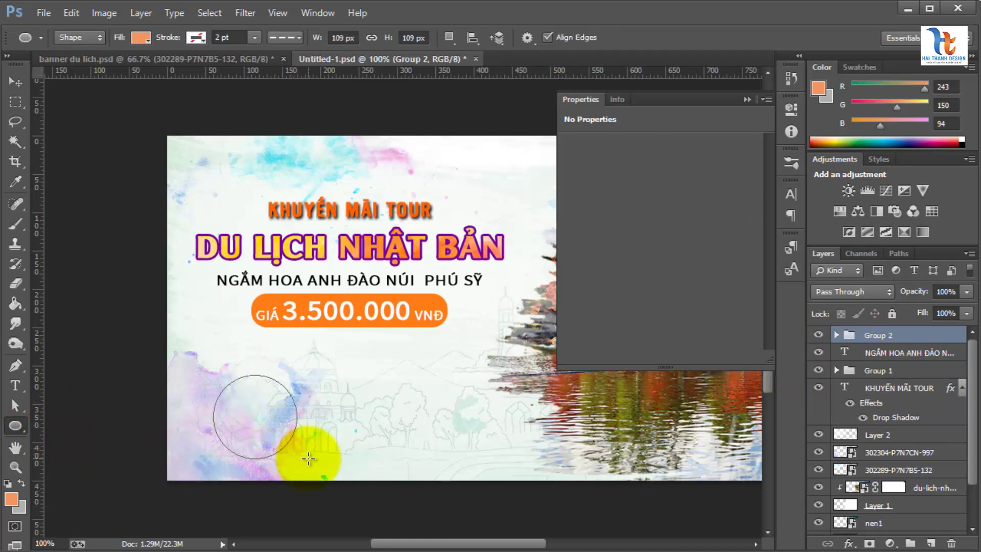
pyautogui.click(748, 99)
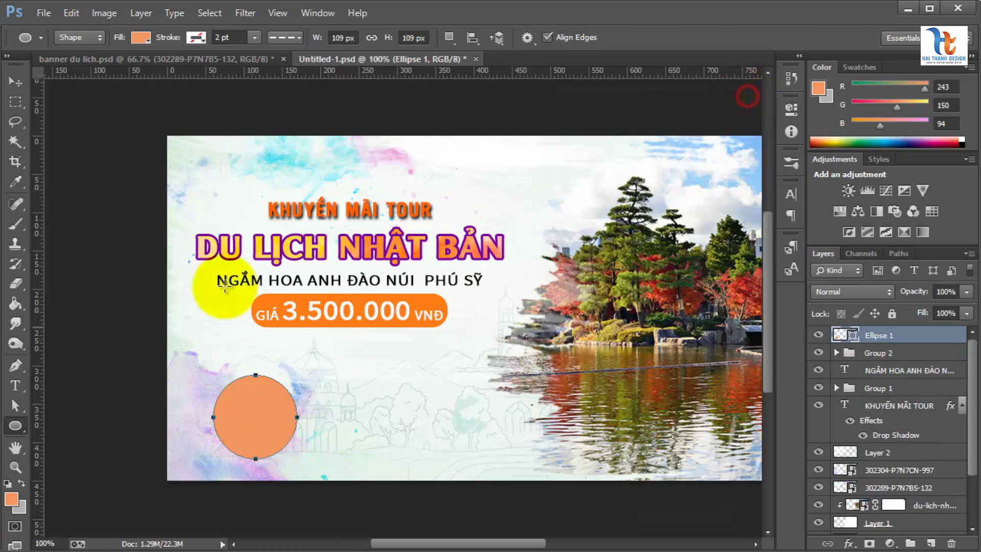
# - Shift the circle slightly left, enlarge it to about 114%, and place two copies in a row to its right
pyautogui.click(15, 81)
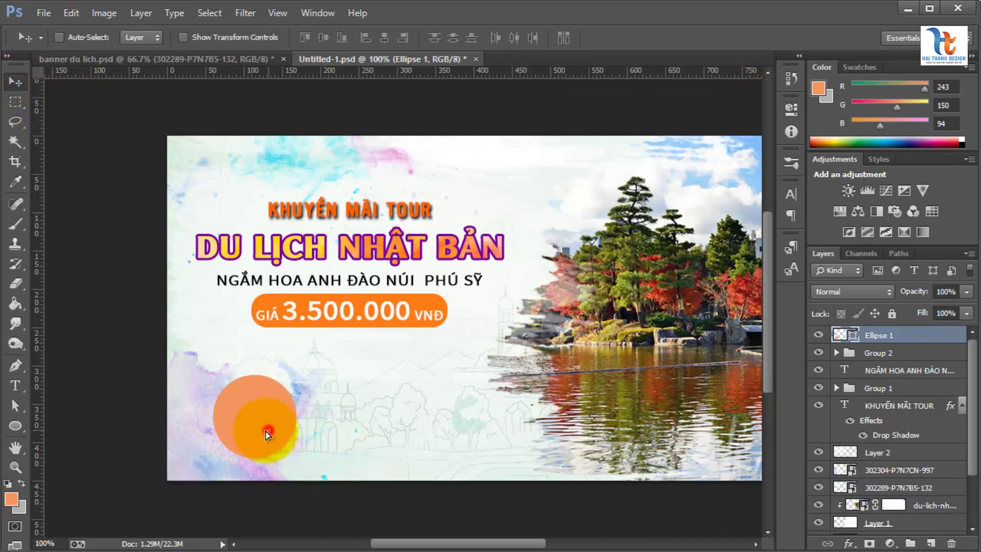
pyautogui.moveTo(266, 431); pyautogui.dragTo(254, 428)
pyautogui.hotkey('ctrl', 't')
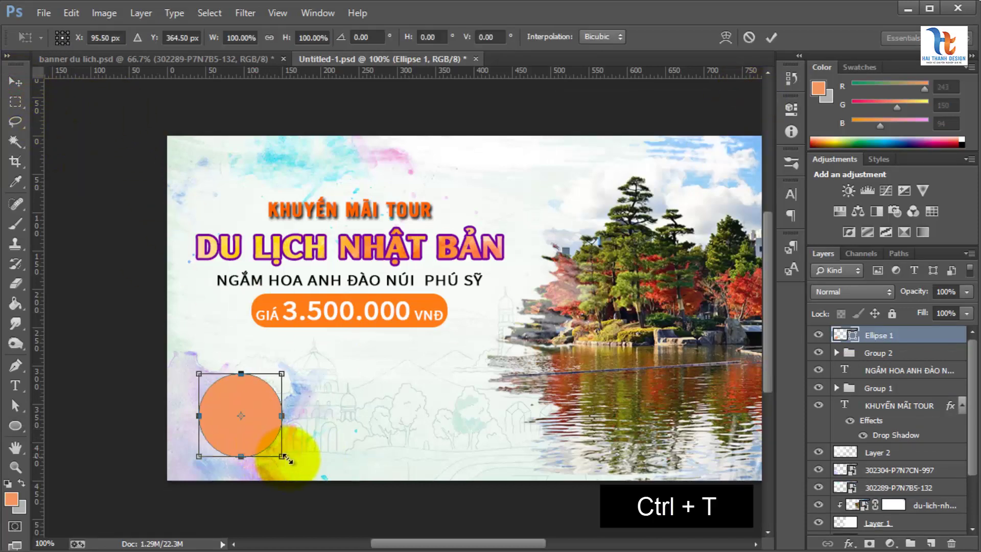
pyautogui.moveTo(285, 459); pyautogui.dragTo(292, 468)
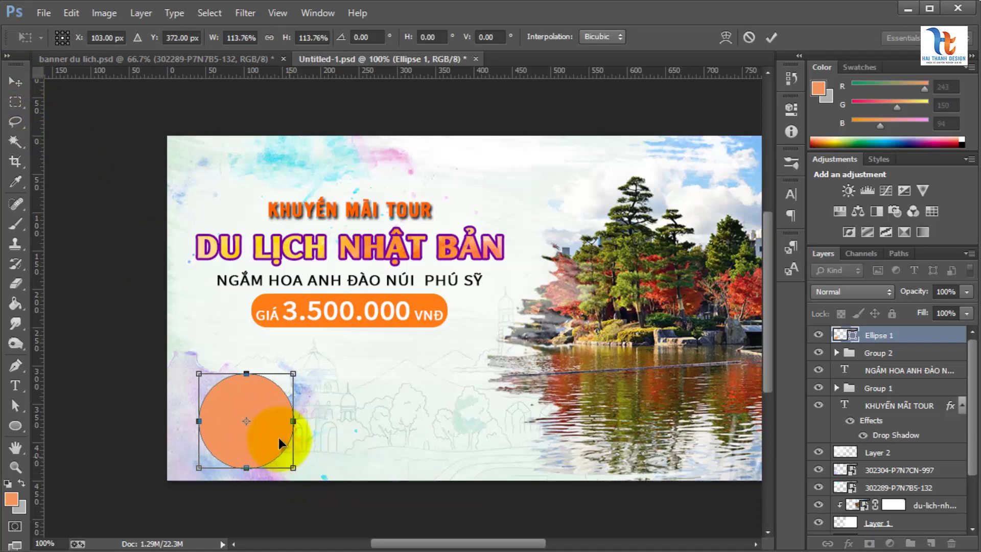
pyautogui.moveTo(261, 422); pyautogui.dragTo(461, 421)
pyautogui.press('Return')
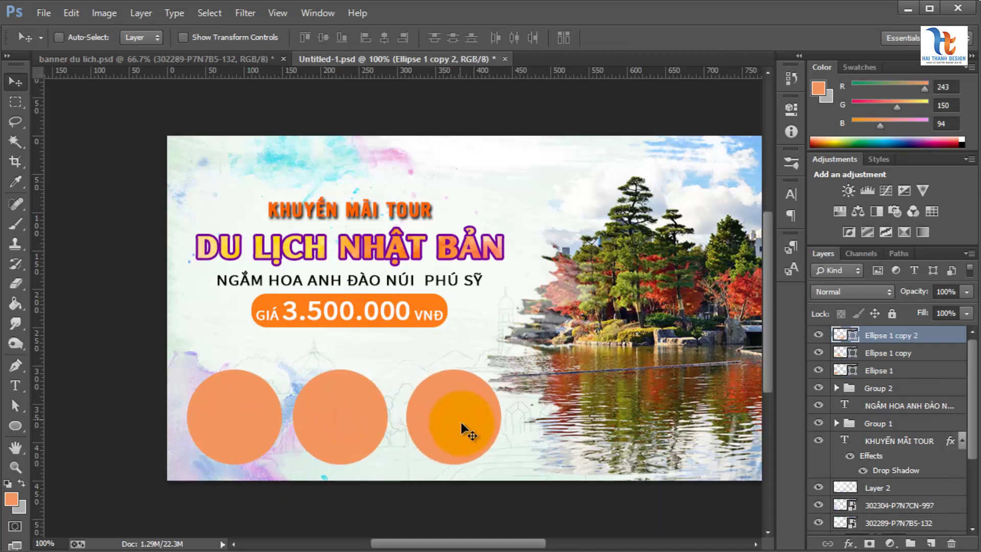
# - Distribute the three circles evenly by their horizontal centers
pyautogui.keyDown('shift'); pyautogui.click(905, 370); pyautogui.keyUp('shift')
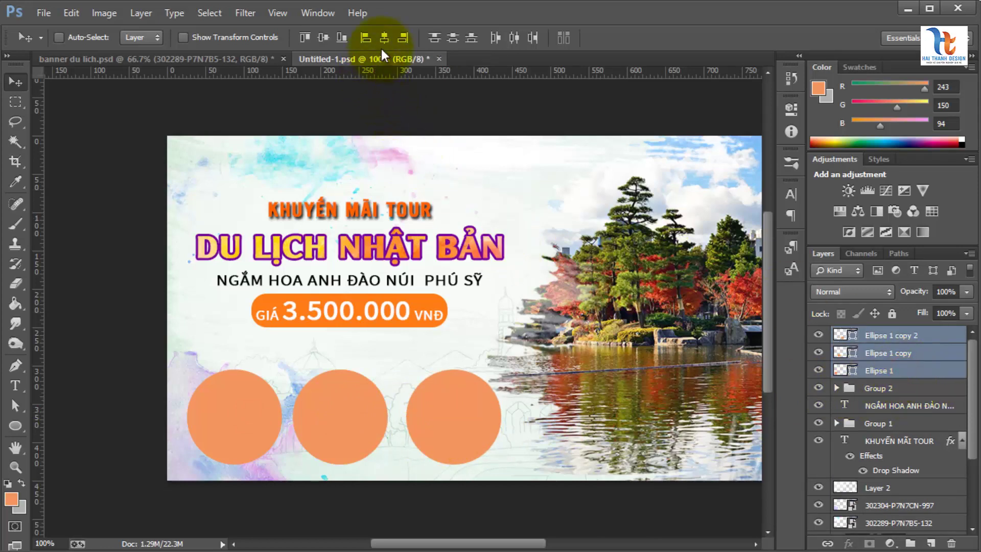
pyautogui.click(383, 38)
pyautogui.hotkey('ctrl', 'z')
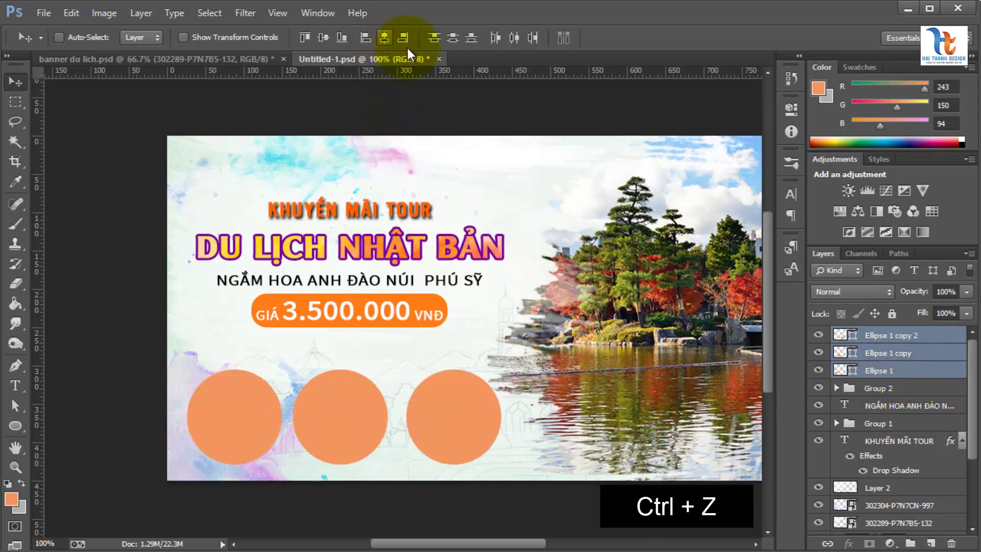
pyautogui.click(510, 38)
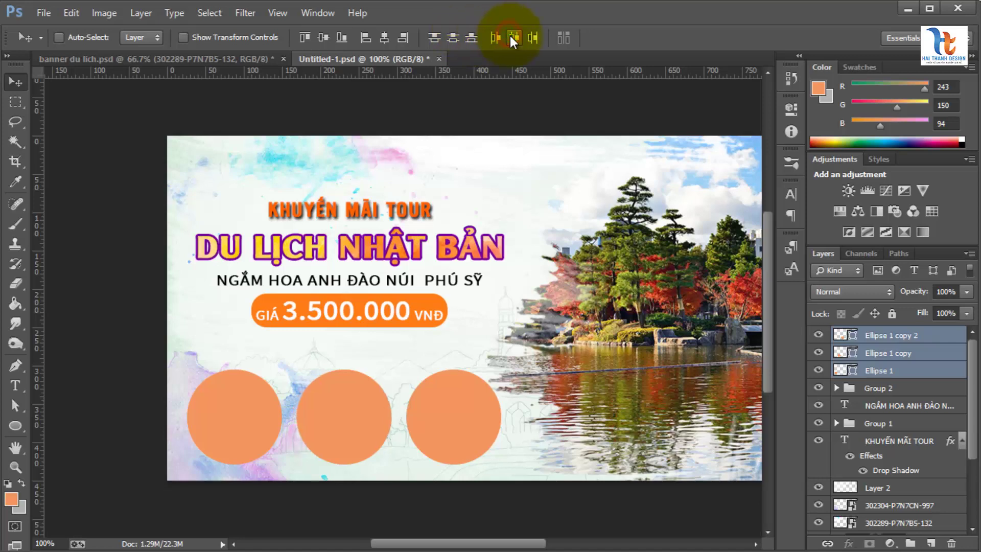
# - Place the image 3-182111-zpsrlmlsnnx directly above the left circle's layer
pyautogui.click(876, 376)
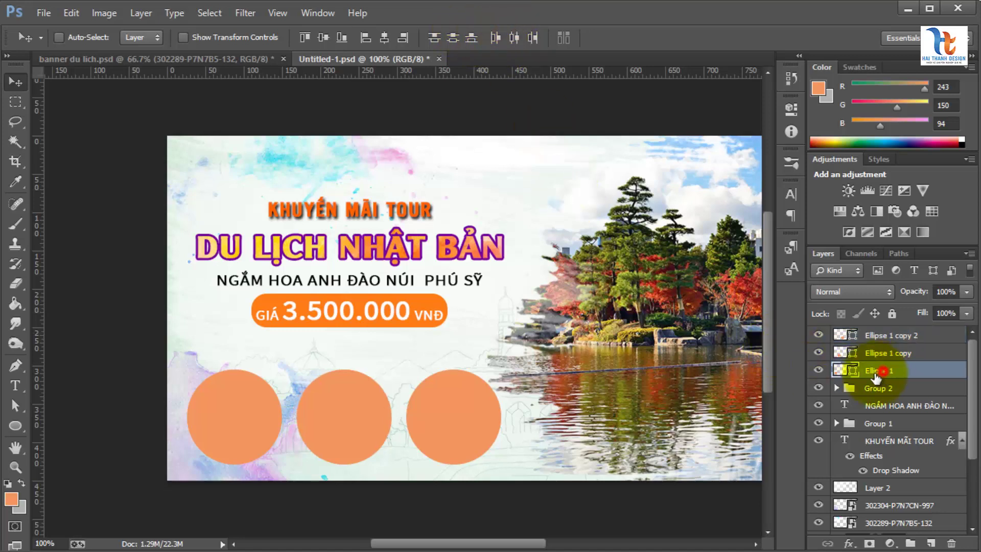
pyautogui.click(819, 370)
pyautogui.click(819, 370)
pyautogui.click(37, 10)
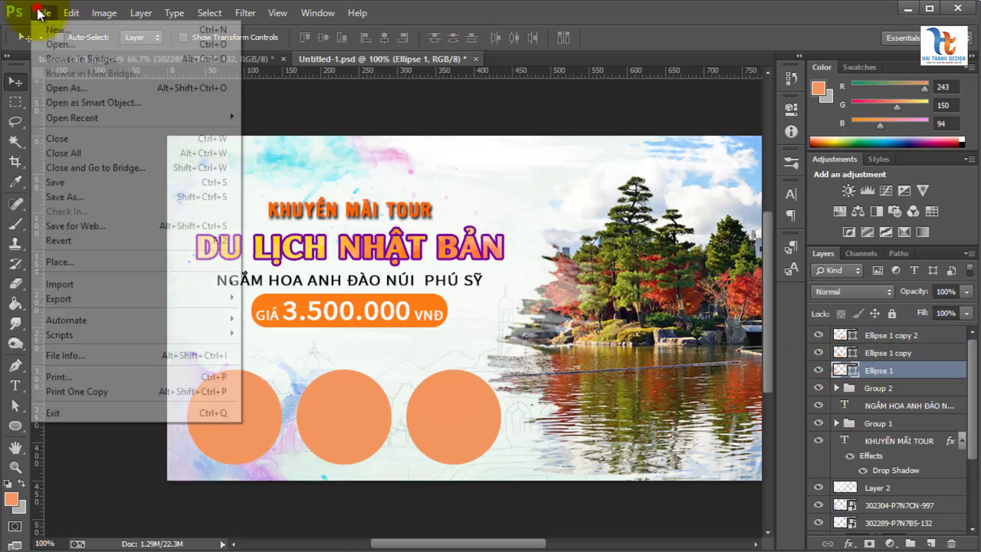
pyautogui.click(102, 265)
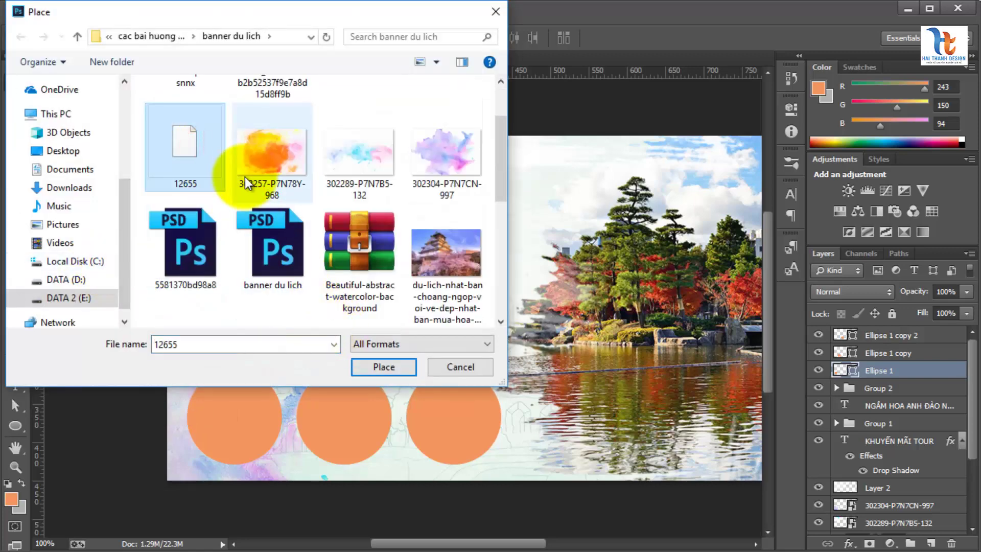
pyautogui.scroll(2, 220, 158)
pyautogui.click(194, 136)
pyautogui.click(381, 366)
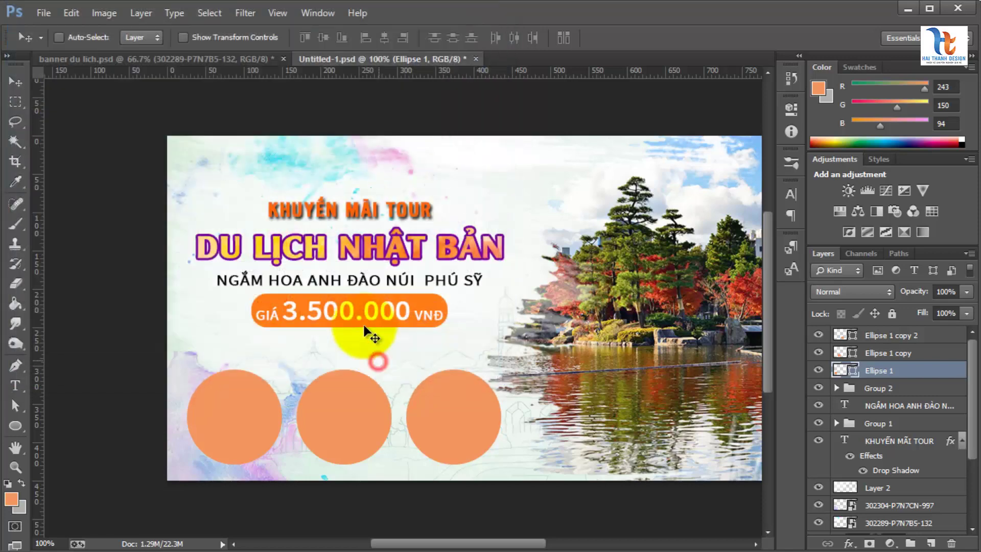
# - Scale the placed blossom landscape to about 3.91%, position it over the left circle and clip it to that circle
pyautogui.moveTo(173, 128); pyautogui.dragTo(337, 265)
pyautogui.moveTo(382, 294); pyautogui.dragTo(223, 391)
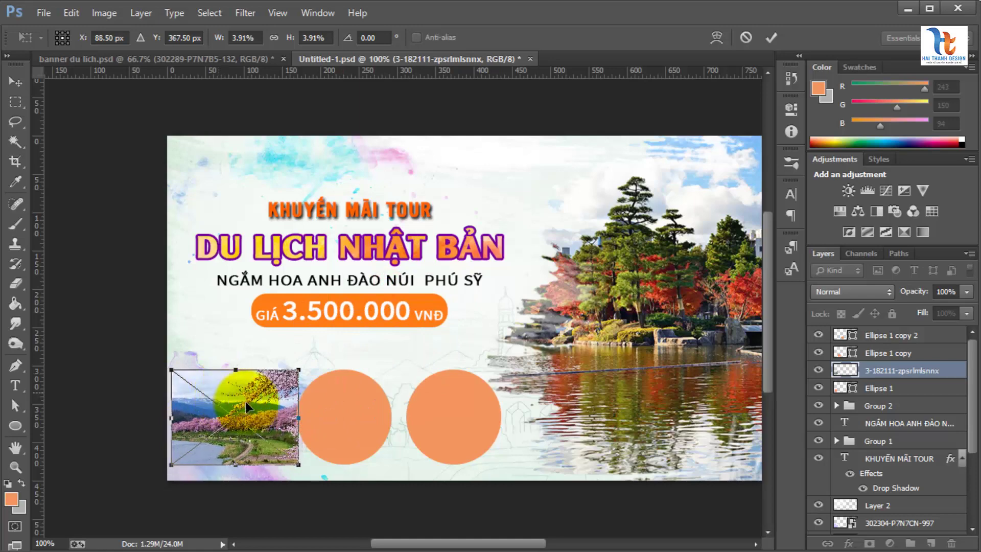
pyautogui.press('Return')
pyautogui.click(891, 366)
pyautogui.rightClick(892, 366)
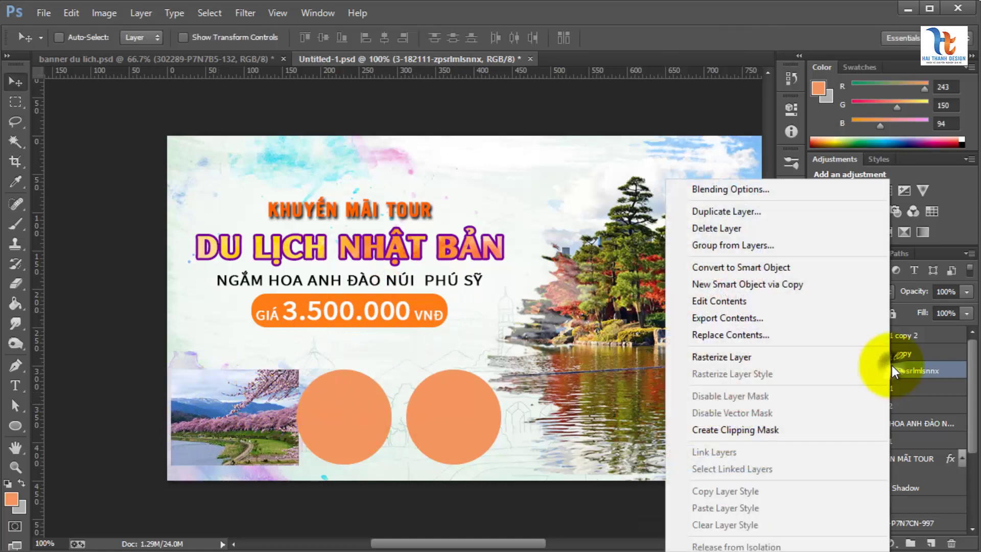
pyautogui.click(744, 431)
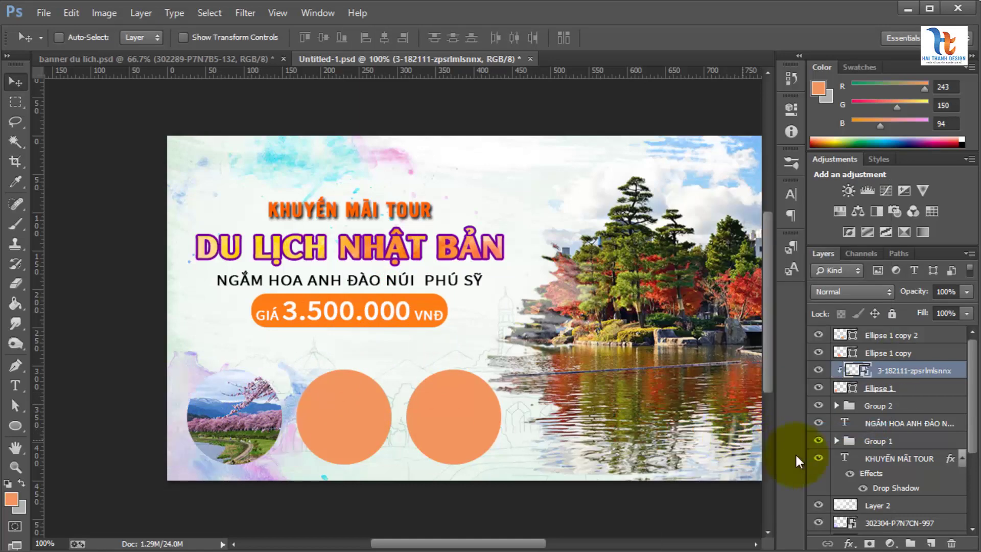
pyautogui.click(878, 352)
pyautogui.click(819, 353)
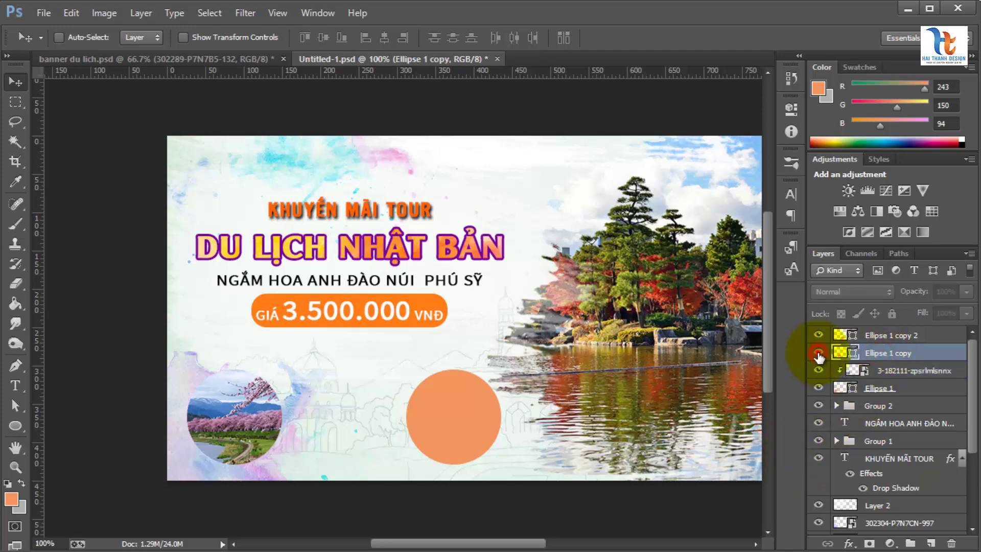
pyautogui.click(819, 353)
pyautogui.click(45, 13)
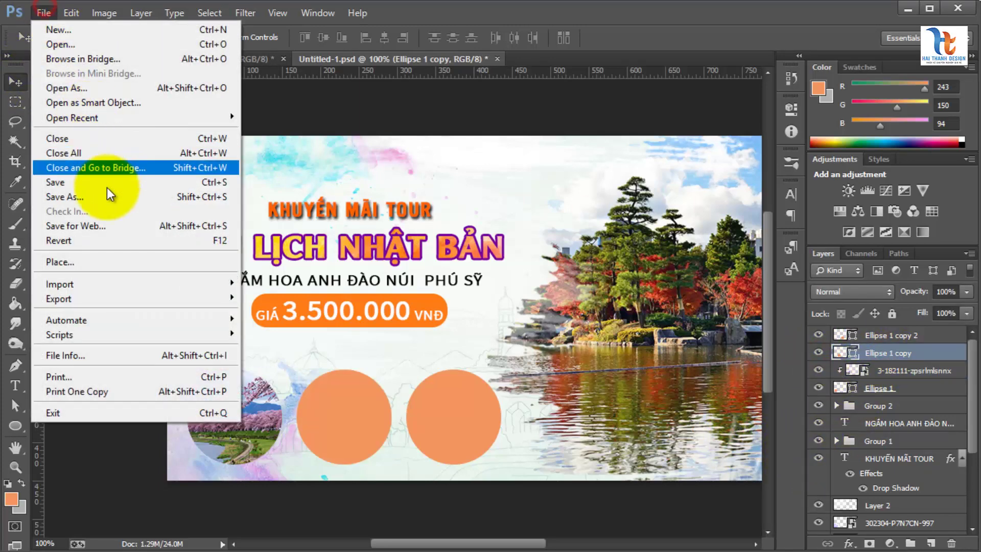
pyautogui.click(91, 258)
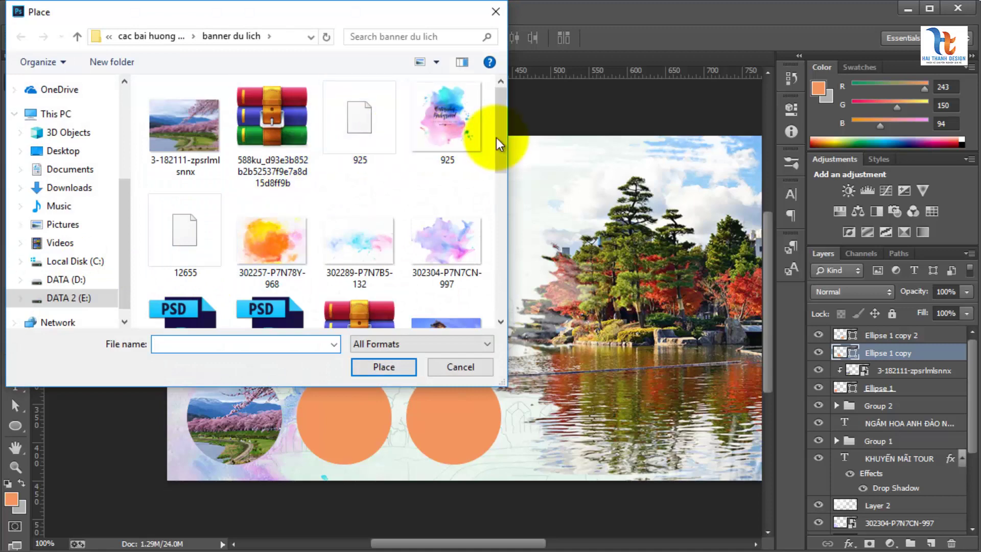
pyautogui.moveTo(507, 173); pyautogui.dragTo(505, 217)
pyautogui.click(438, 116)
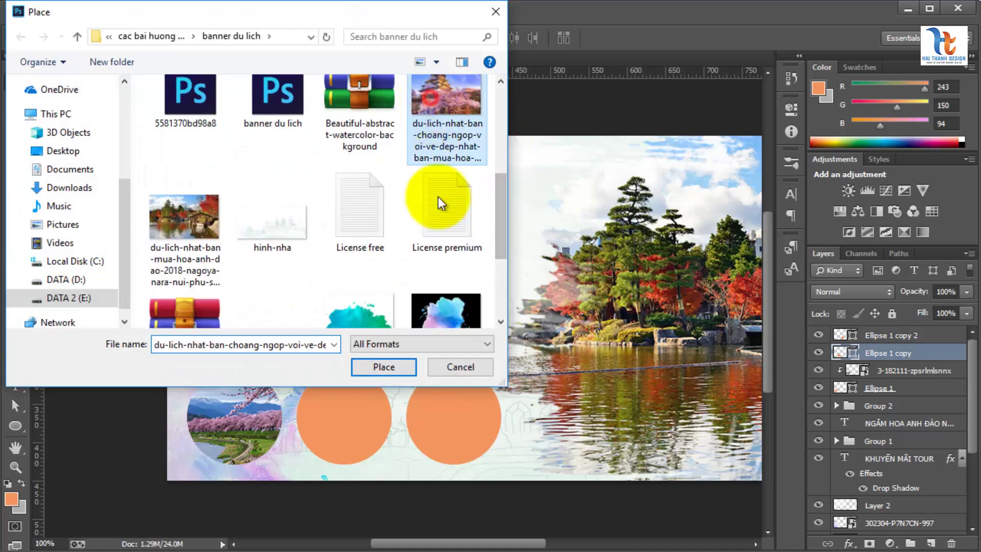
pyautogui.click(362, 364)
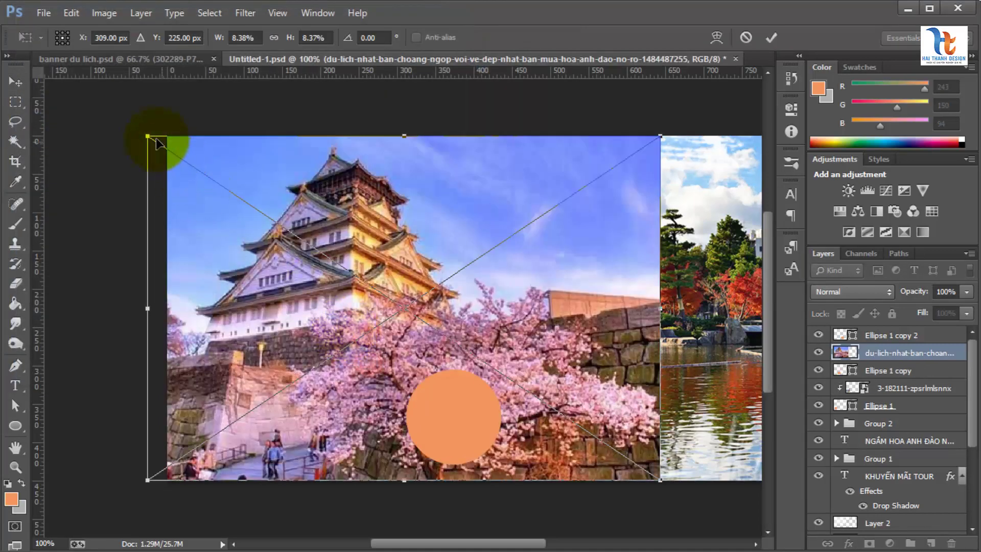
# - Shrink the castle photo over the middle circle and clip it to that circle
pyautogui.moveTo(156, 140); pyautogui.dragTo(322, 282)
pyautogui.moveTo(398, 282); pyautogui.dragTo(343, 388)
pyautogui.press('Return')
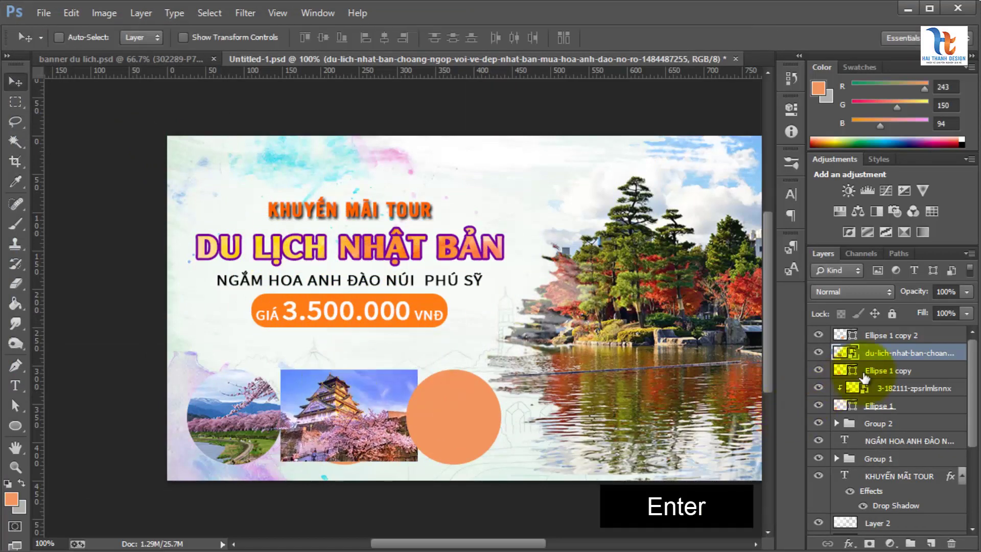
pyautogui.rightClick(896, 354)
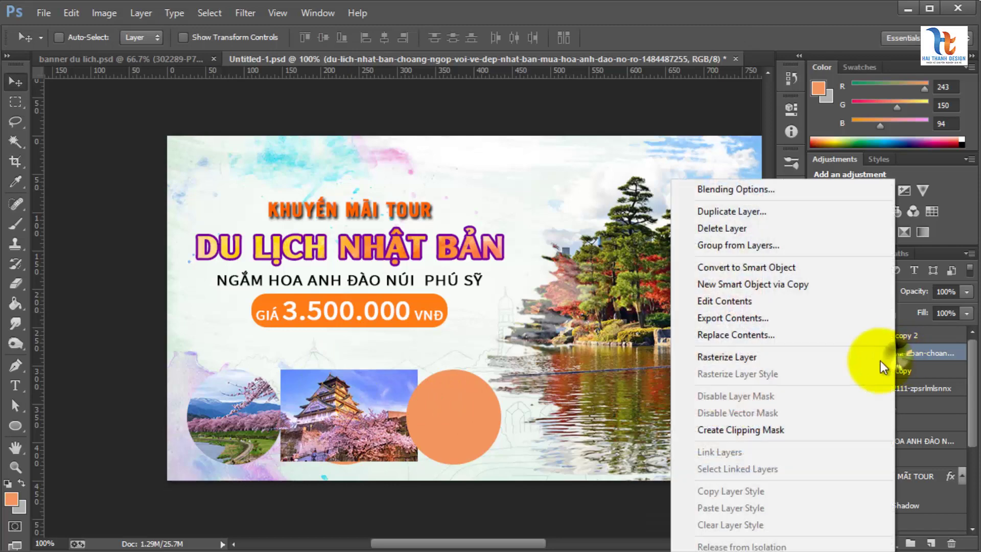
pyautogui.click(742, 433)
# - Reposition the castle photo inside its circle and enlarge it to about 2.34% so it fills the shape
pyautogui.moveTo(353, 423); pyautogui.dragTo(370, 412)
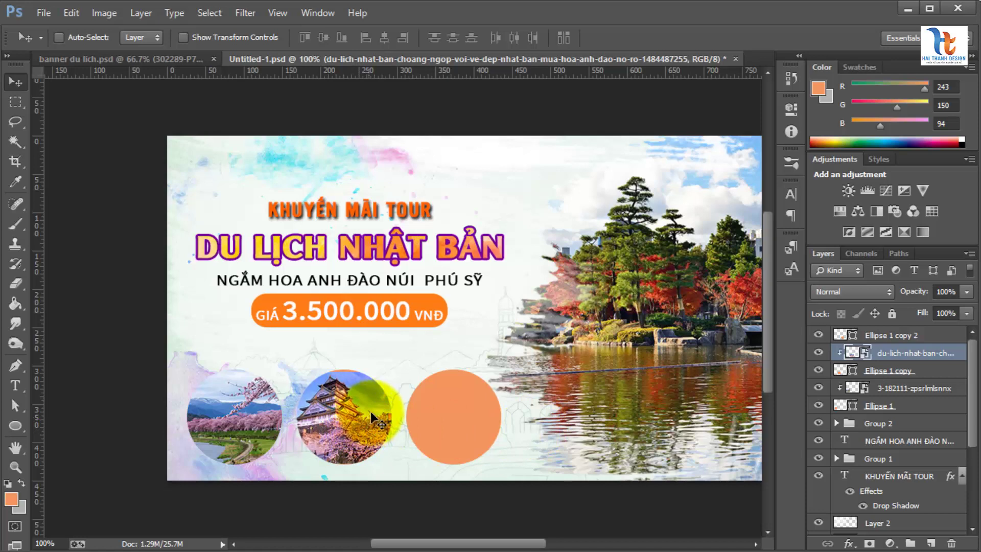
pyautogui.hotkey('ctrl', 't')
pyautogui.moveTo(416, 371); pyautogui.dragTo(423, 368)
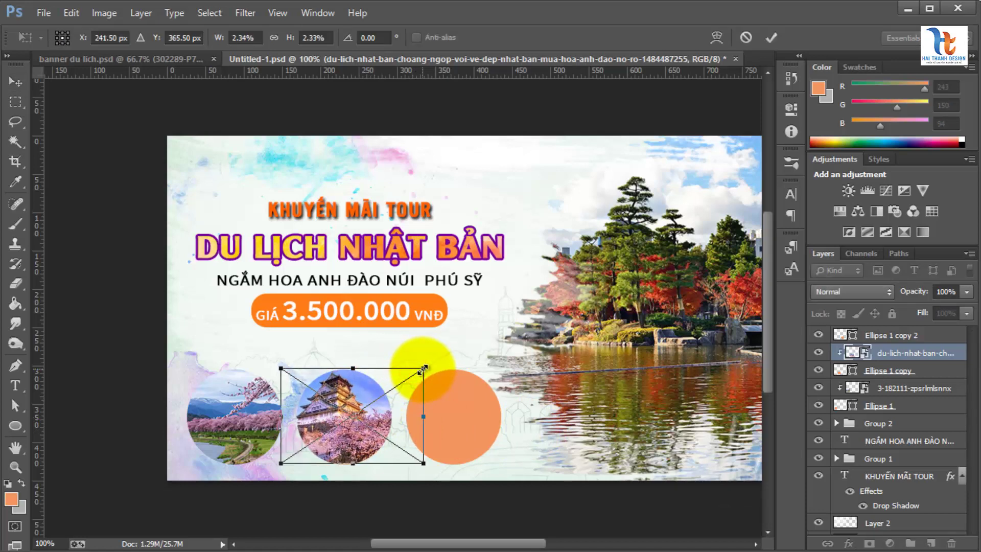
pyautogui.press('Return')
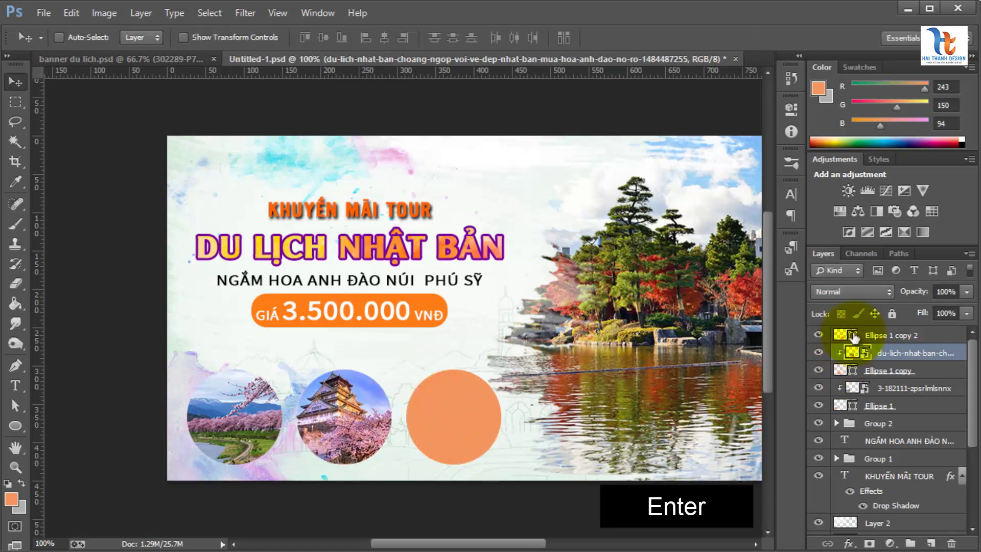
pyautogui.click(871, 335)
pyautogui.click(819, 334)
pyautogui.click(819, 335)
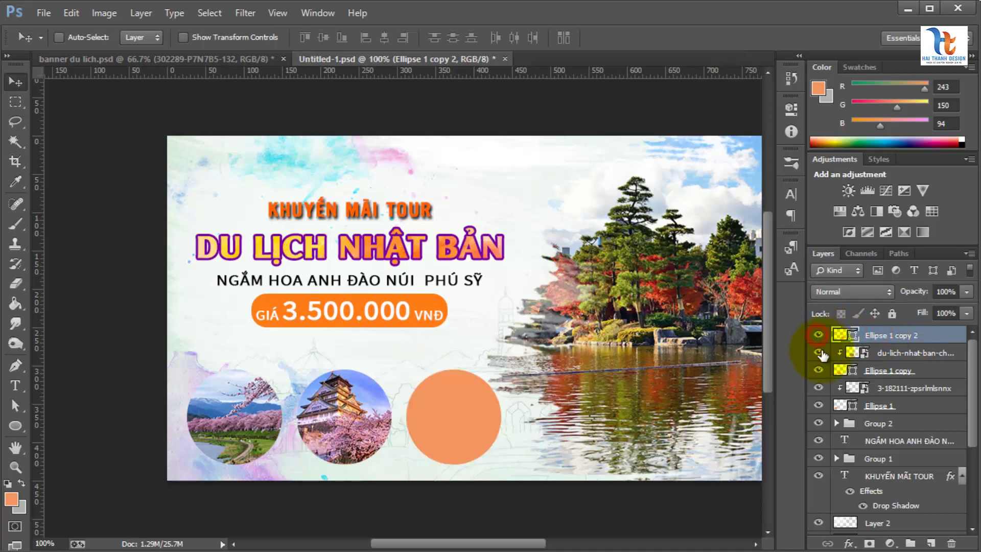
pyautogui.click(43, 13)
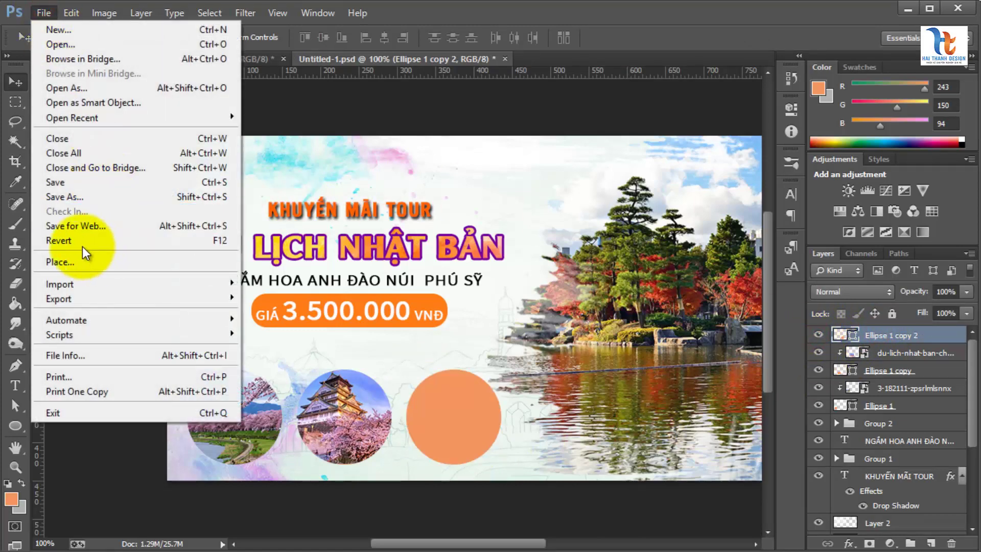
pyautogui.click(78, 262)
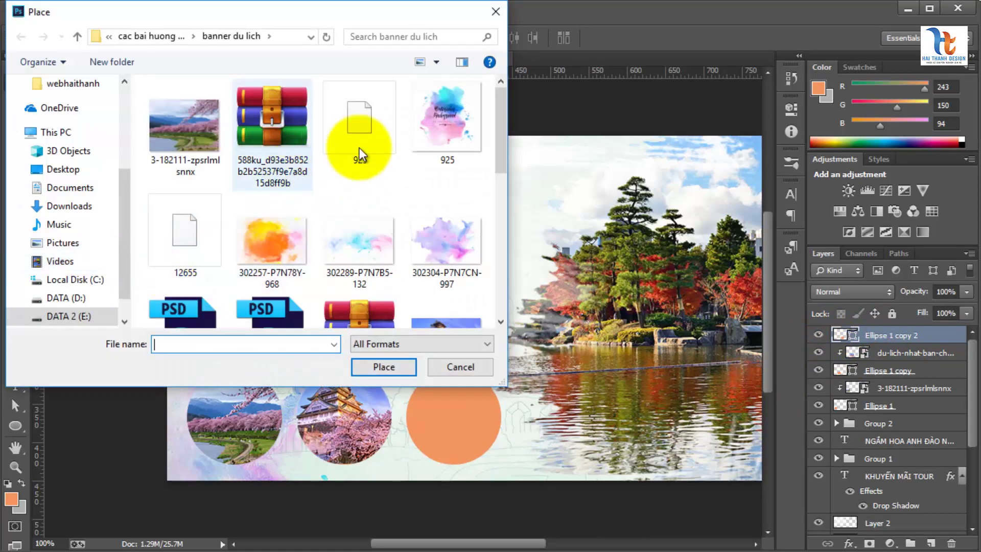
pyautogui.moveTo(506, 123); pyautogui.dragTo(510, 247)
pyautogui.scroll(-5, 511, 247)
pyautogui.scroll(1, 507, 255)
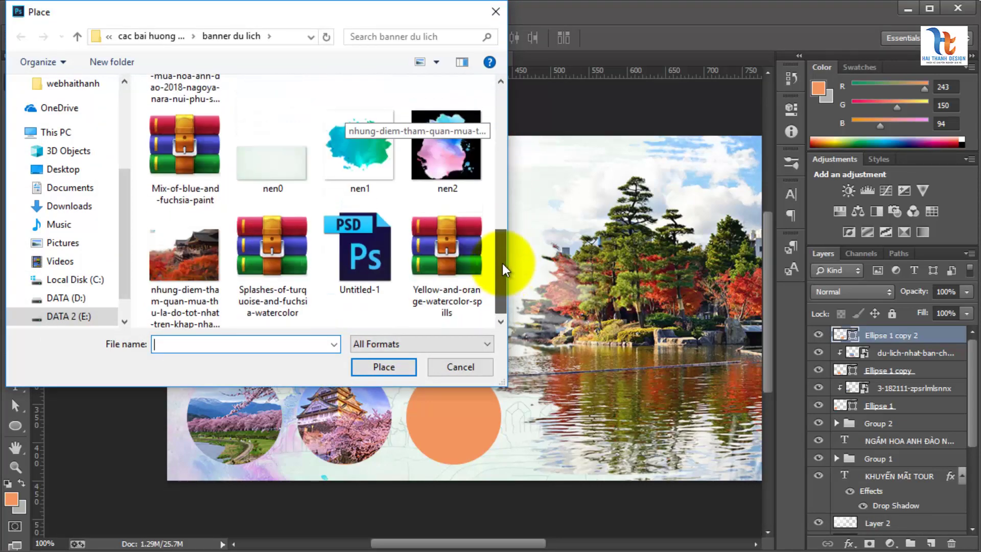
pyautogui.click(177, 253)
pyautogui.click(394, 367)
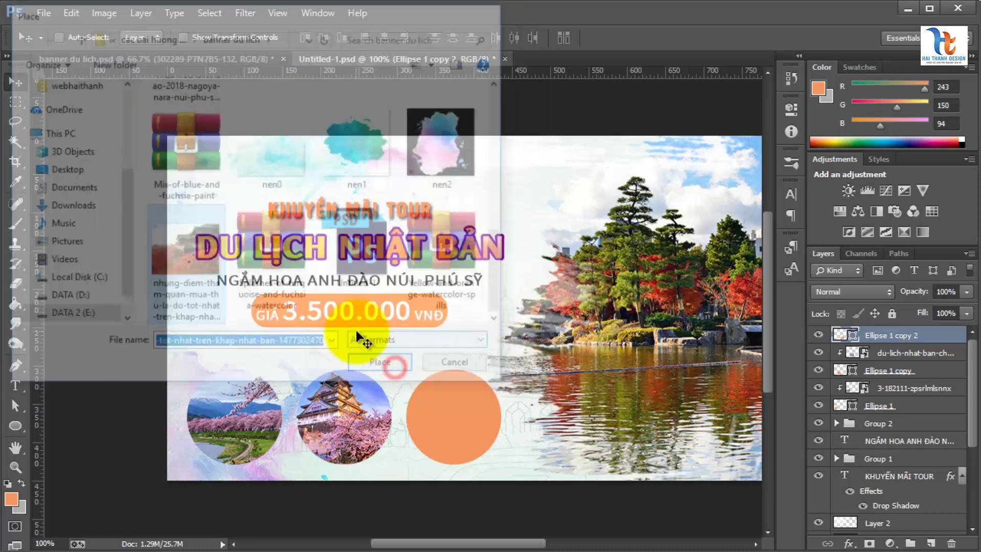
# - Scale the temple photo to about 2.85%, position it over the right circle and clip it to that circle
pyautogui.moveTo(183, 146); pyautogui.dragTo(316, 244)
pyautogui.moveTo(385, 268); pyautogui.dragTo(419, 375)
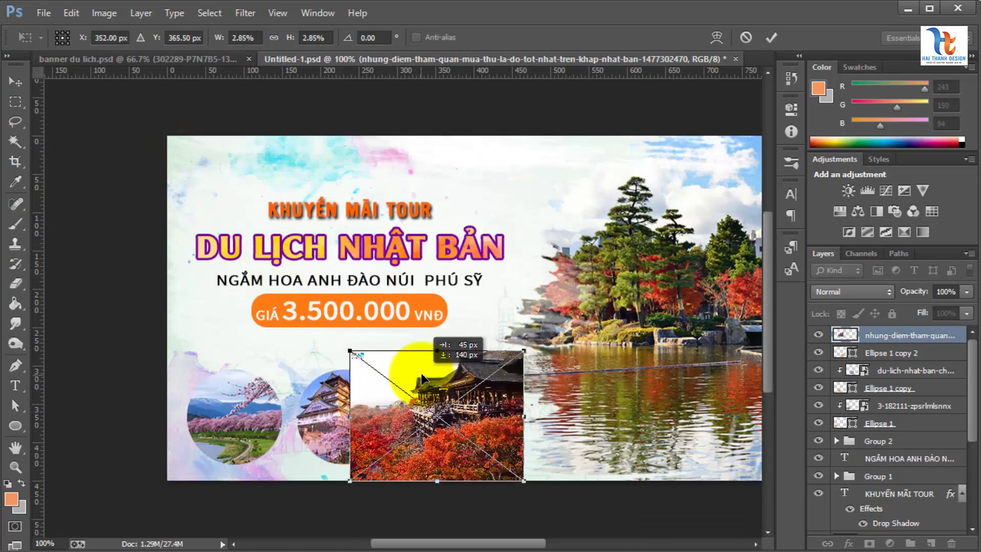
pyautogui.press('Return')
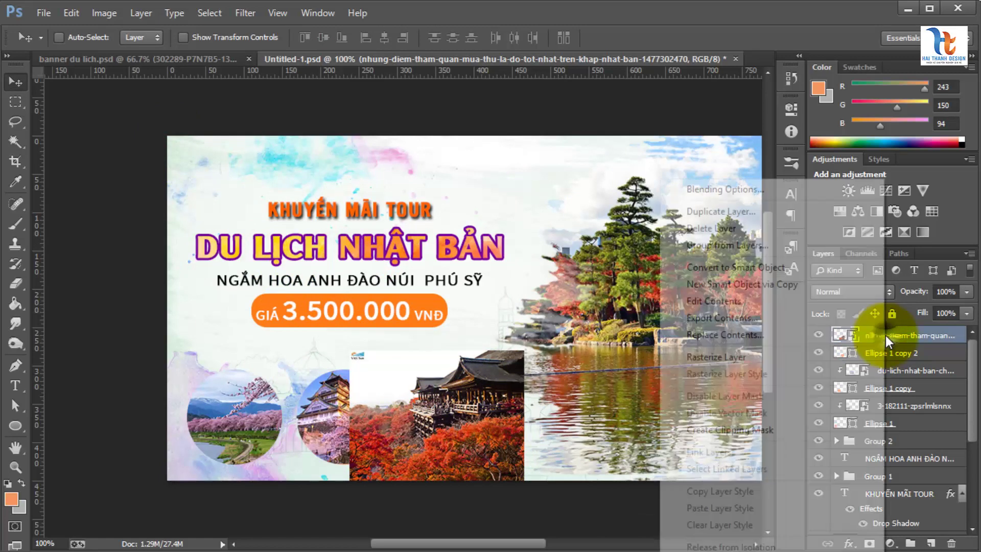
pyautogui.rightClick(885, 336)
pyautogui.click(740, 430)
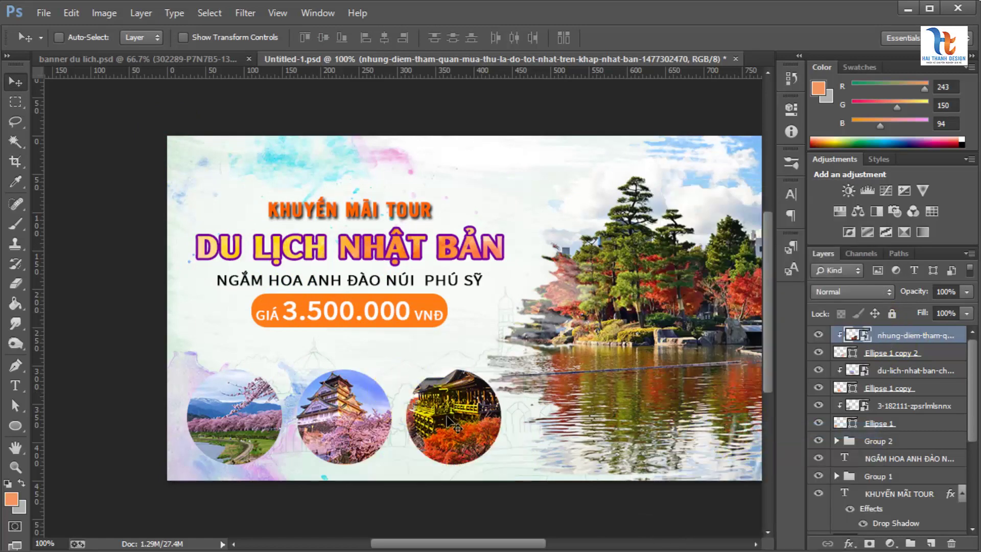
# - Reduce the temple photo to about 2.31% and reposition it so the temple fills the right circle
pyautogui.moveTo(445, 422); pyautogui.dragTo(448, 435)
pyautogui.hotkey('ctrl', 't')
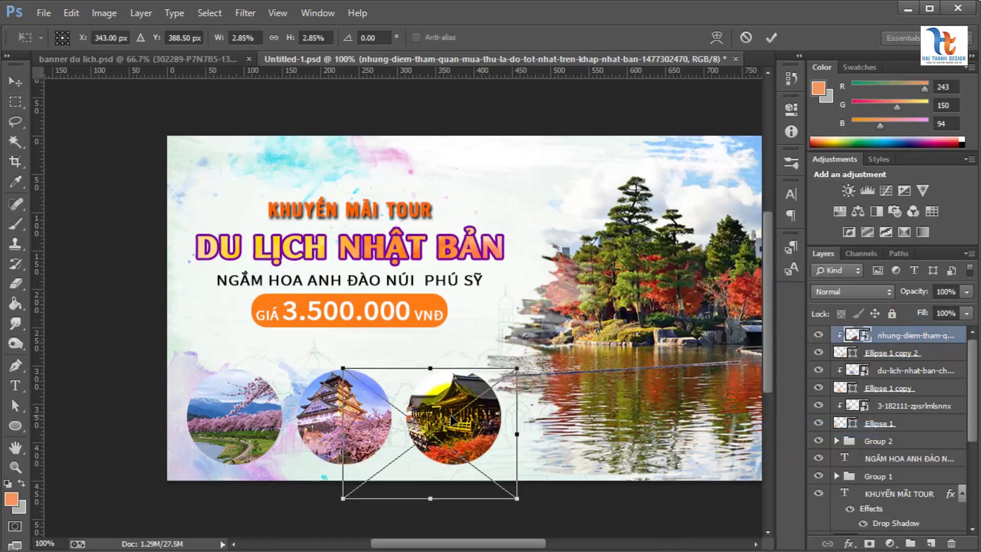
pyautogui.moveTo(513, 496); pyautogui.dragTo(486, 476)
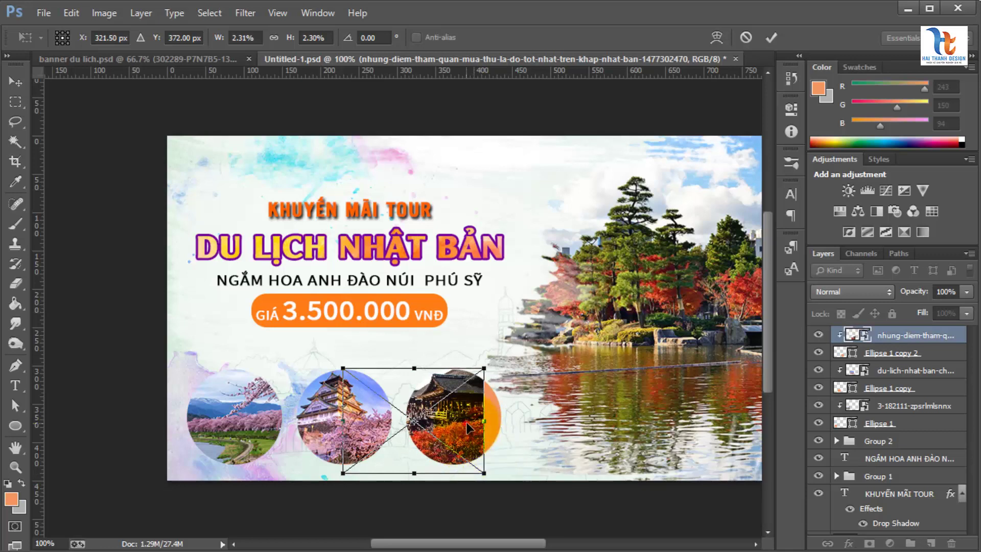
pyautogui.moveTo(468, 427)
pyautogui.mouseDown()
pyautogui.moveTo(491, 427)
pyautogui.moveTo(486, 420)
pyautogui.mouseUp()
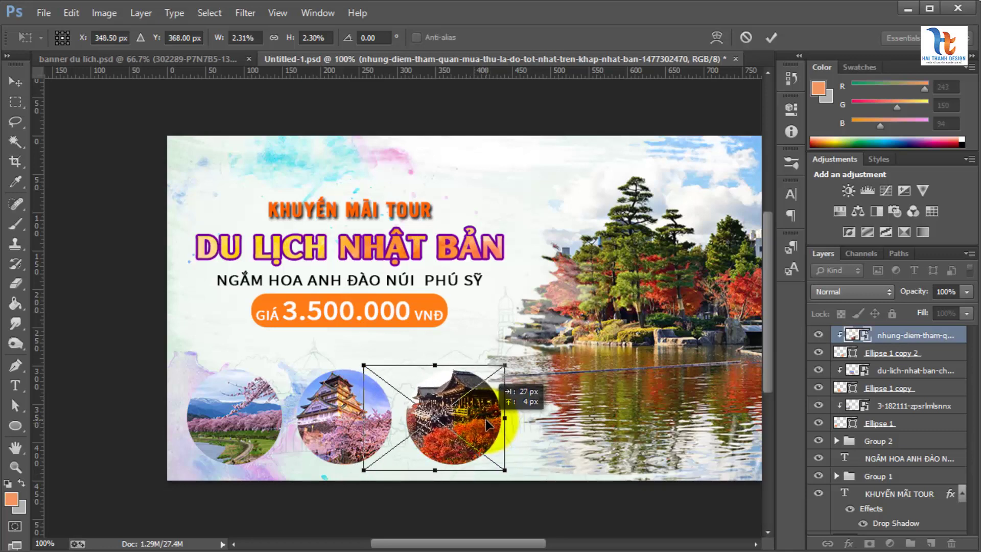
pyautogui.press('Return')
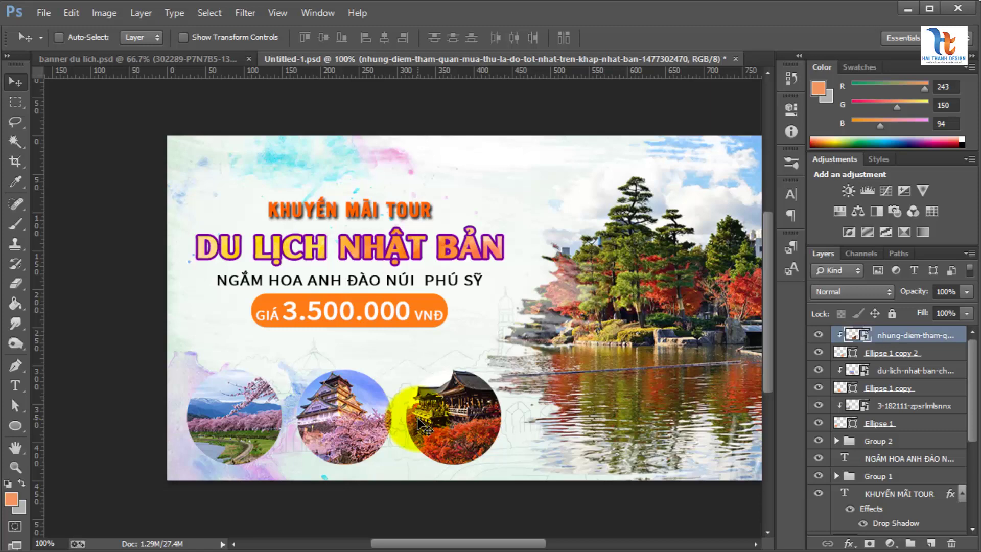
pyautogui.hotkey('ctrl', '-')
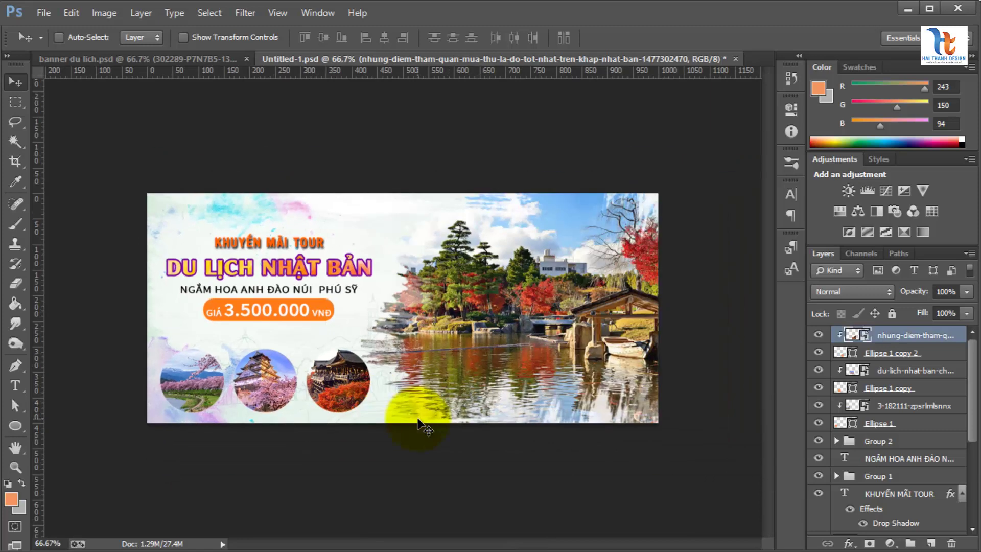